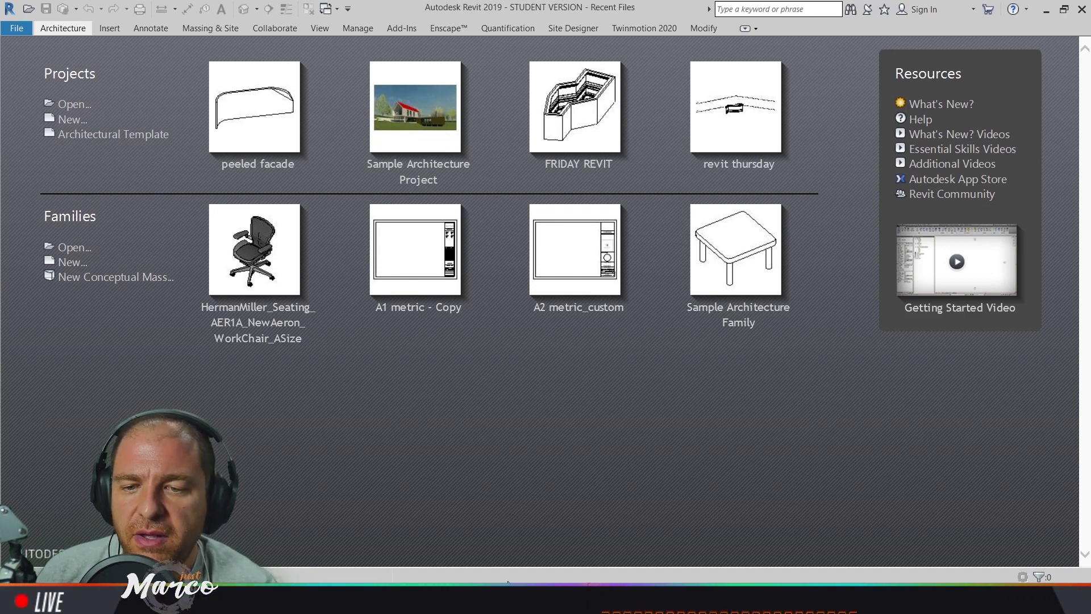
Create a new project from the Architectural Template
key(alt+Tab)
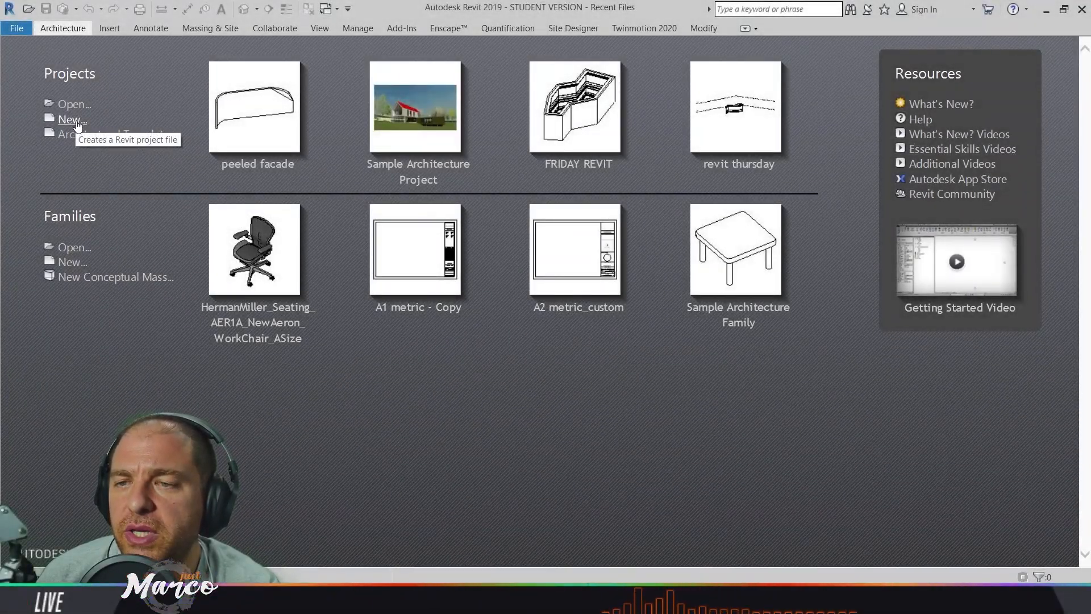
click(72, 120)
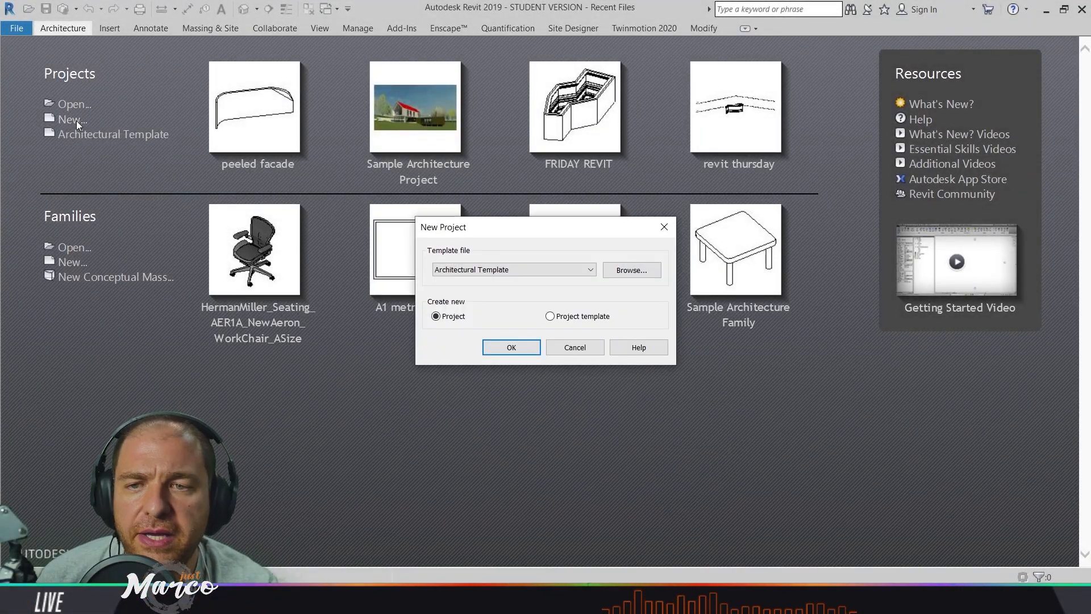
click(531, 351)
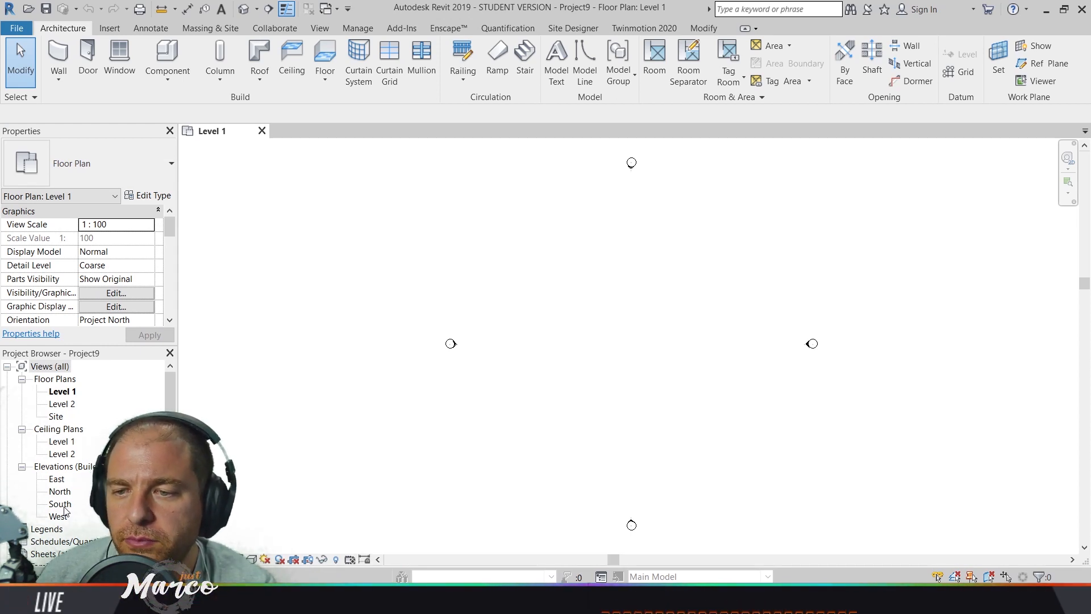
Start an in-place model in the Walls category and accept the default name
click(176, 80)
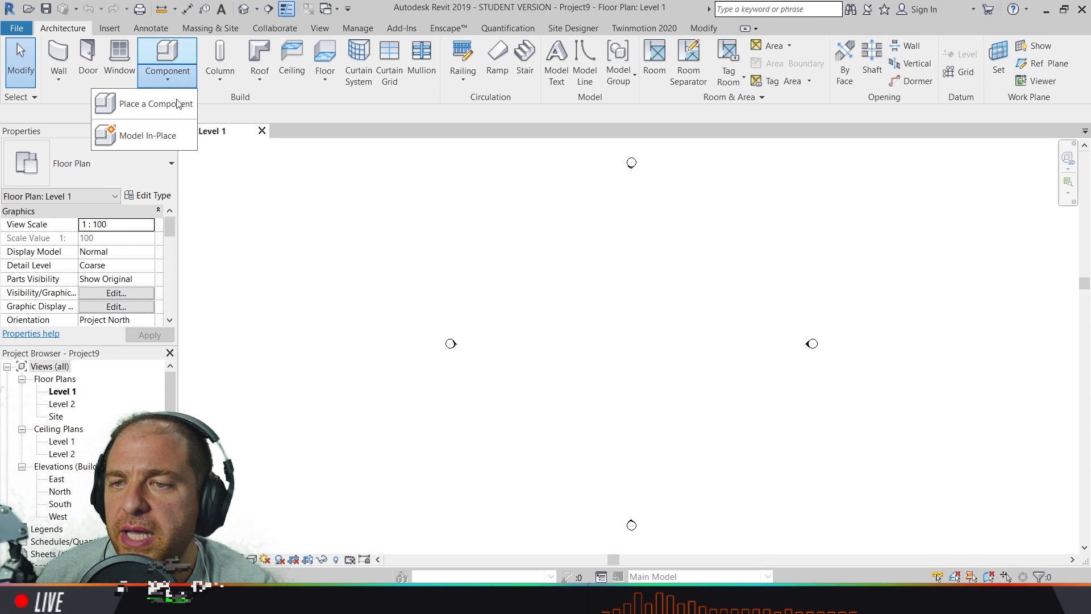
click(175, 141)
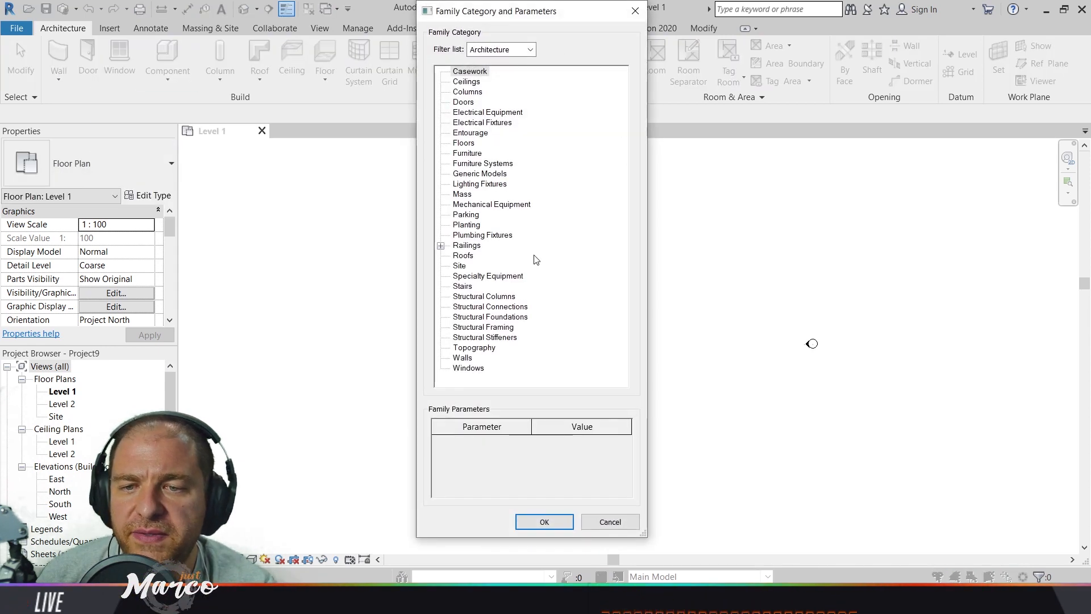
double_click(462, 358)
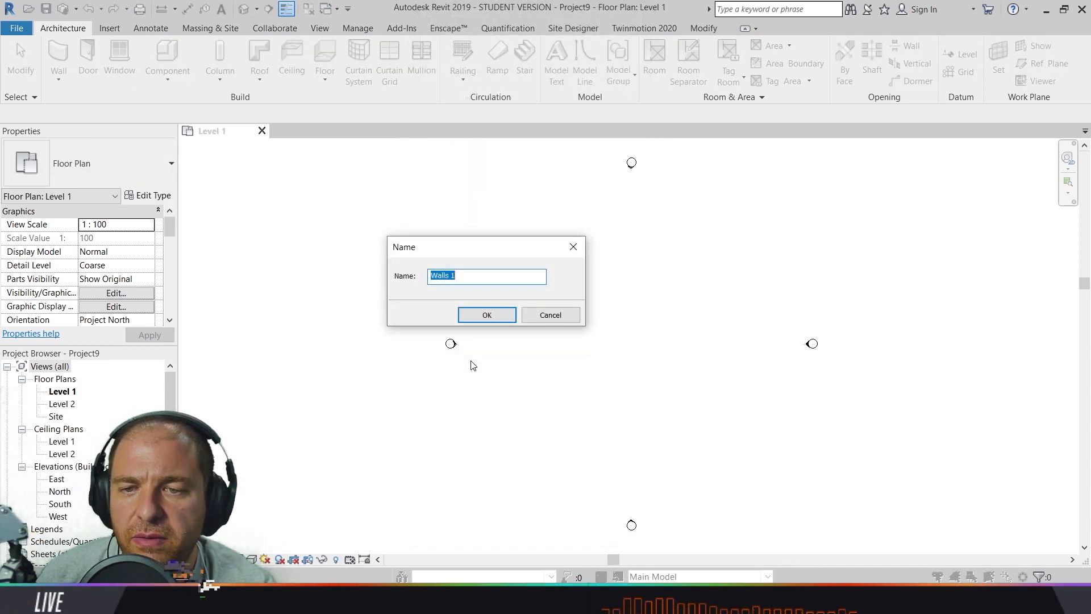
click(498, 316)
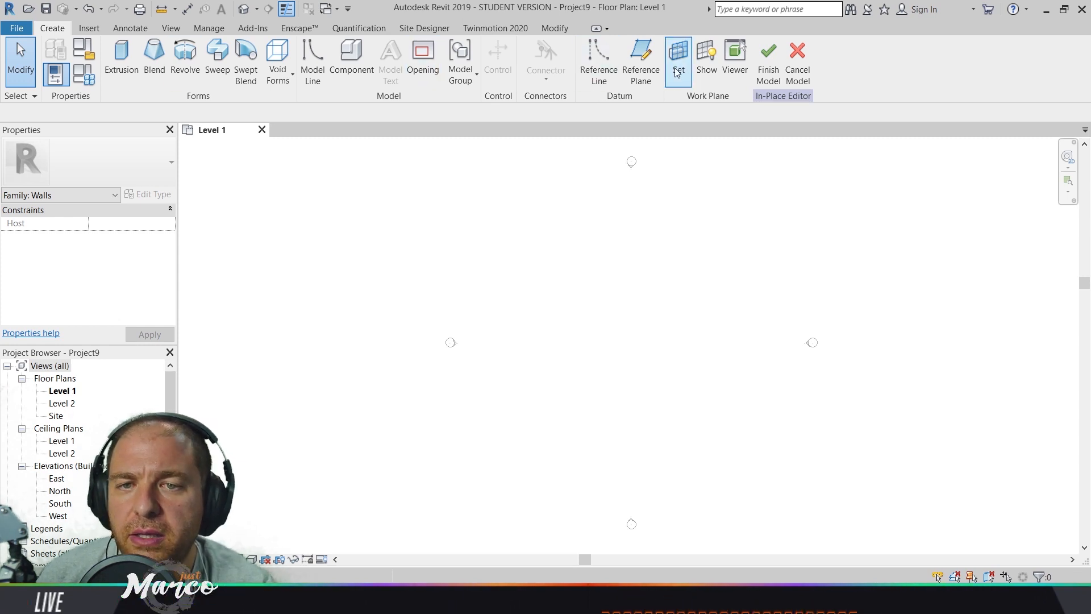
Draw a horizontal reference plane midway between the elevation markers on Level 1 and name it FRONT
click(646, 70)
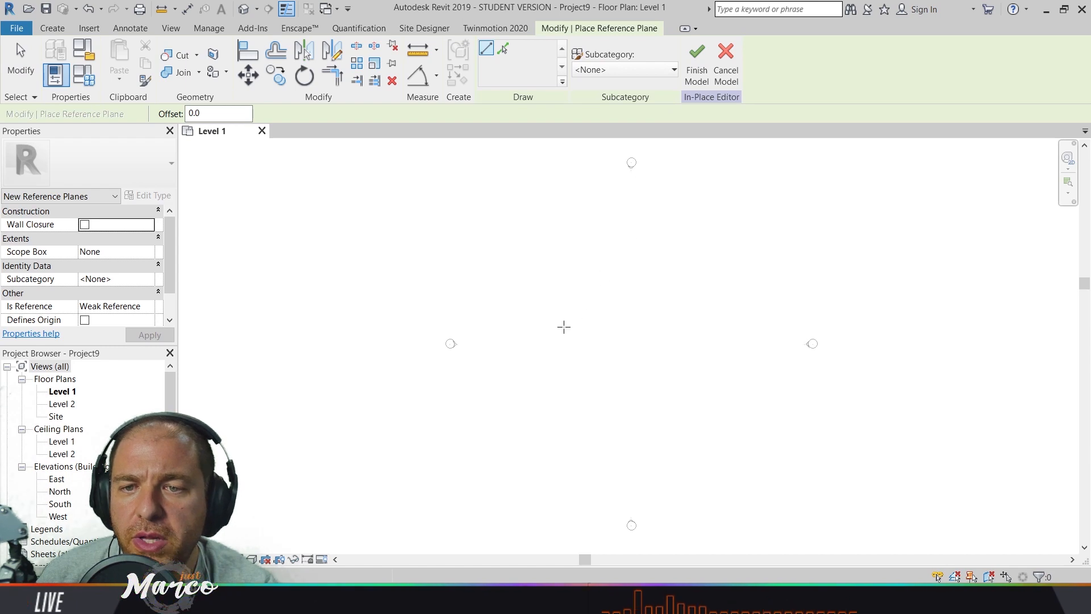
click(529, 348)
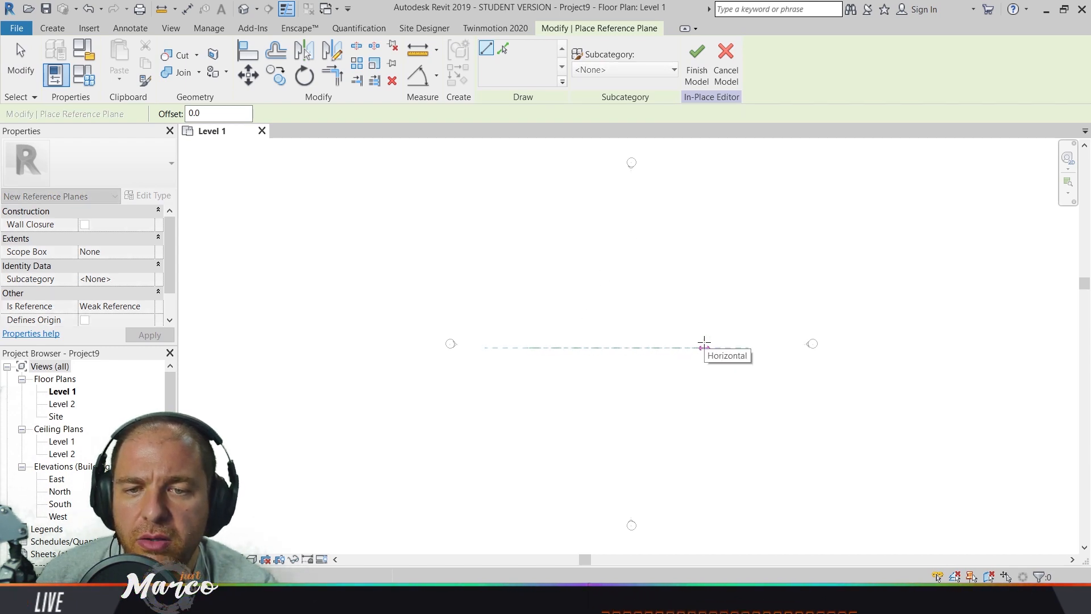
click(704, 346)
click(681, 355)
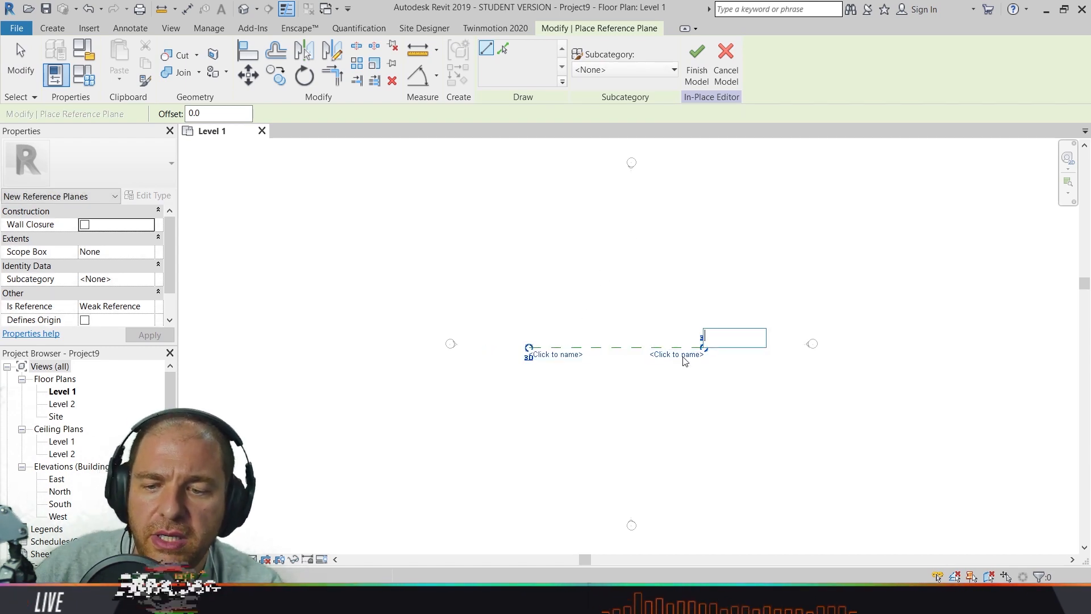
text(FRONT)
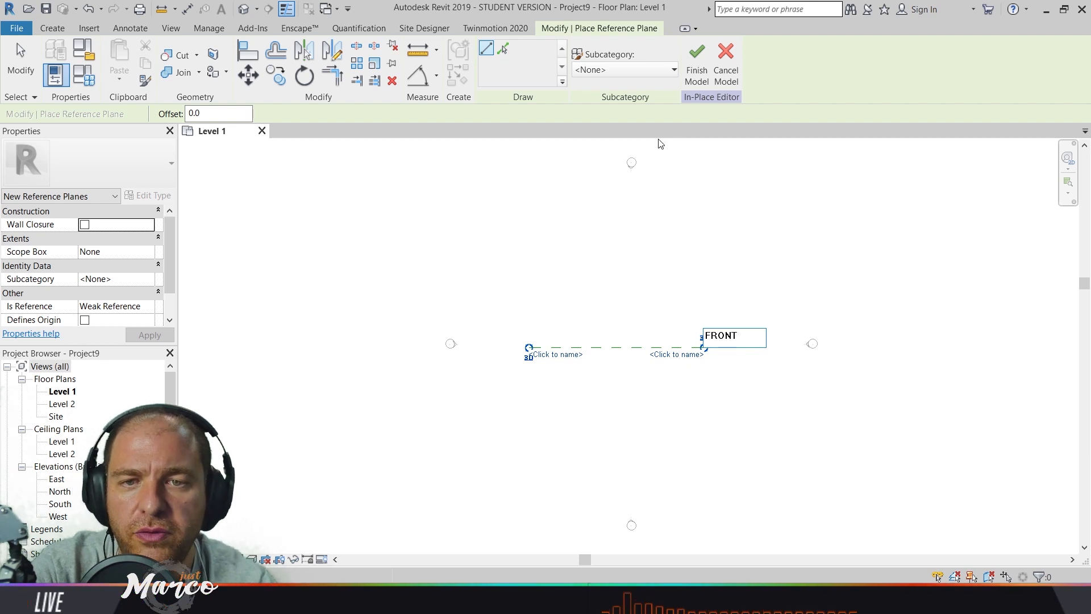
key(Return)
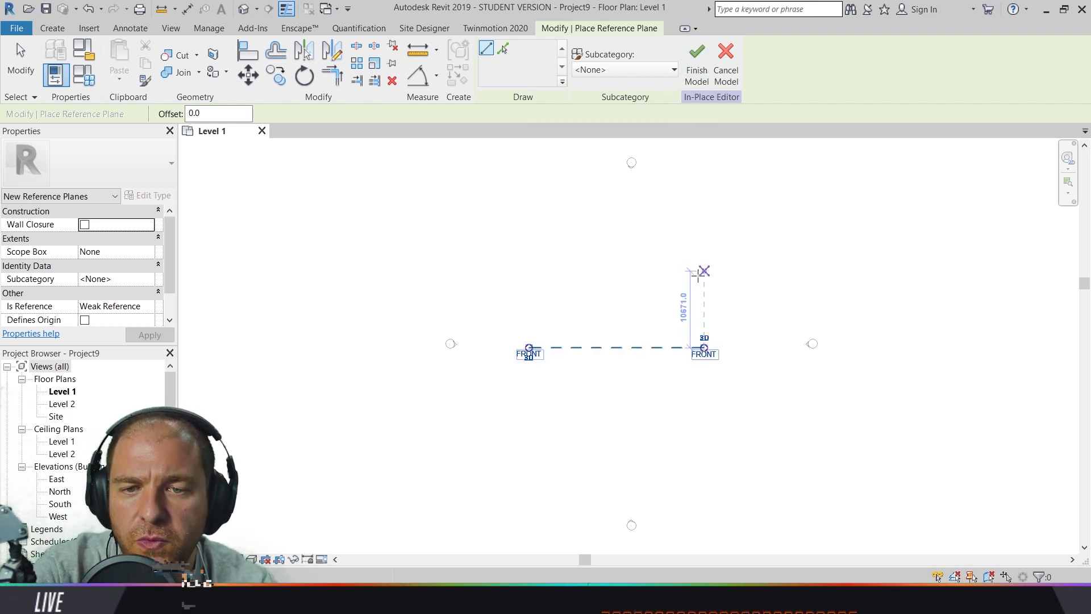
key(Escape)
key(Escape)
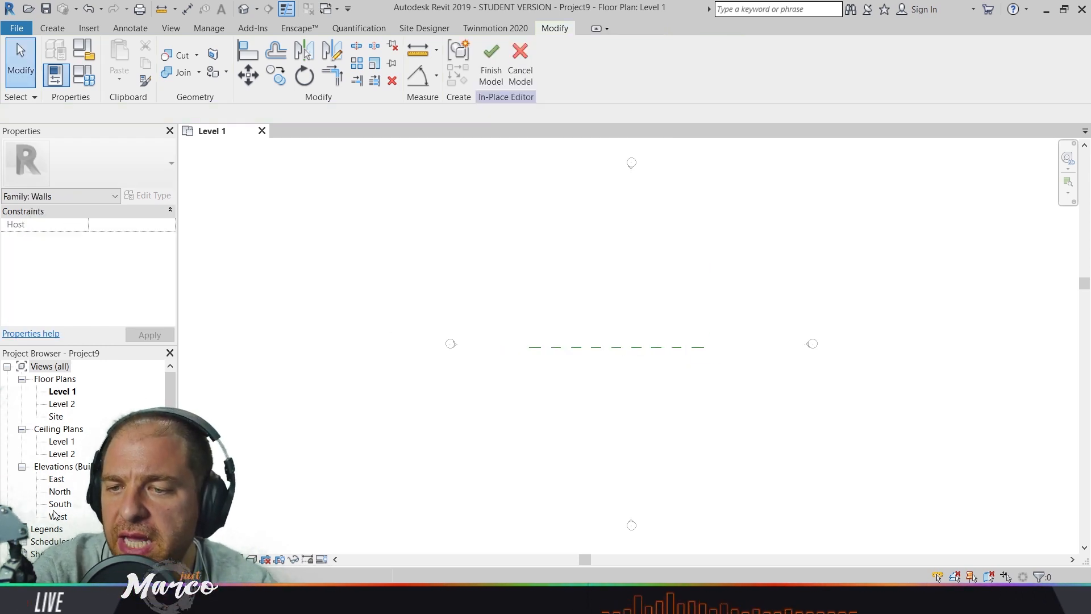
Start an extrusion on the FRONT reference plane as work plane and open the South elevation for sketching
click(52, 28)
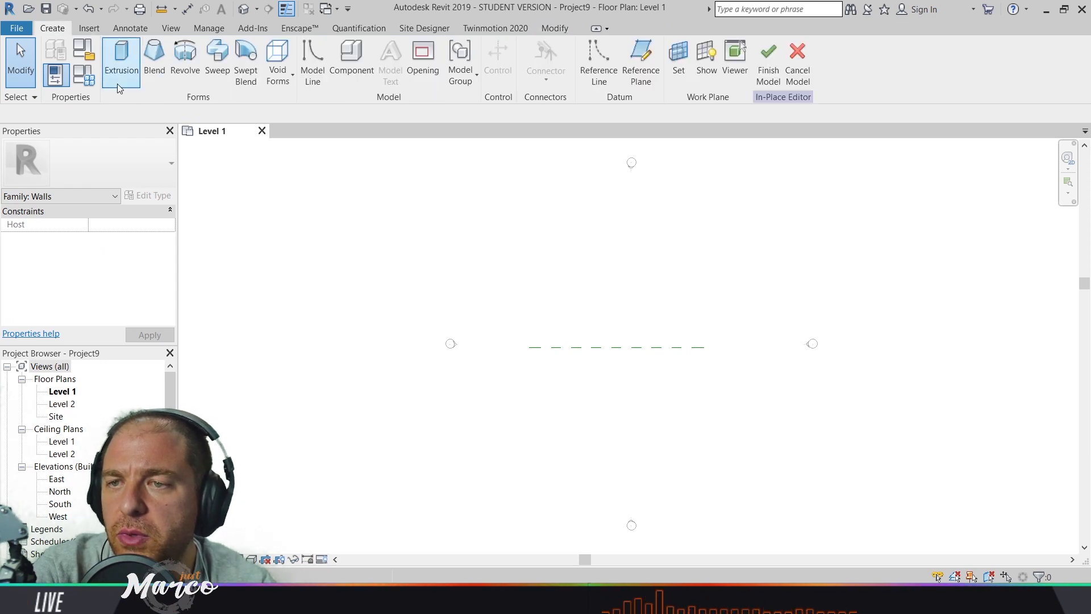
click(123, 70)
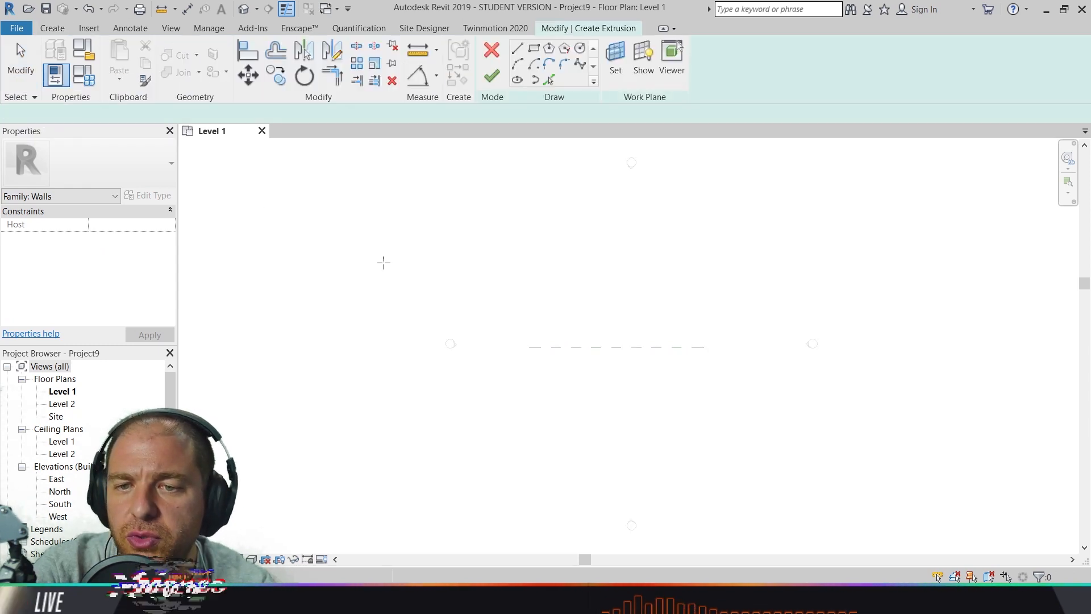
click(615, 60)
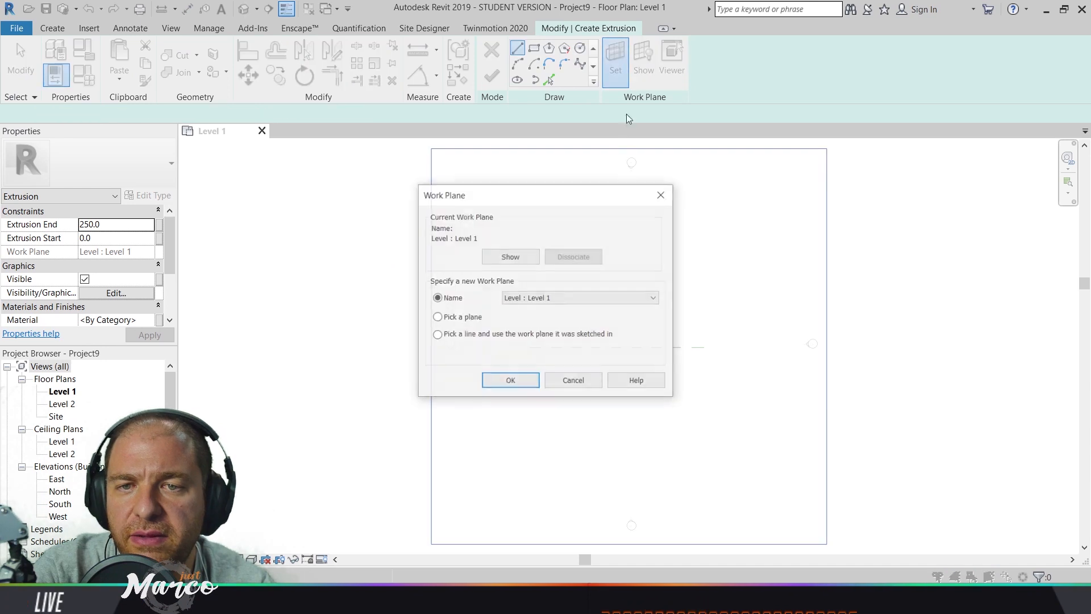
click(557, 302)
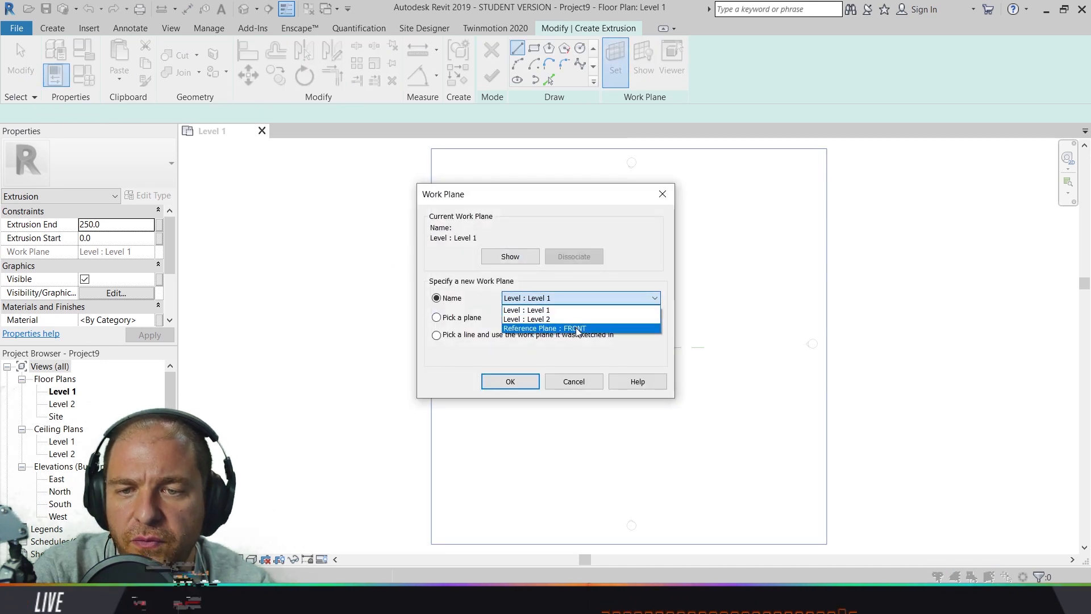
click(540, 324)
click(533, 383)
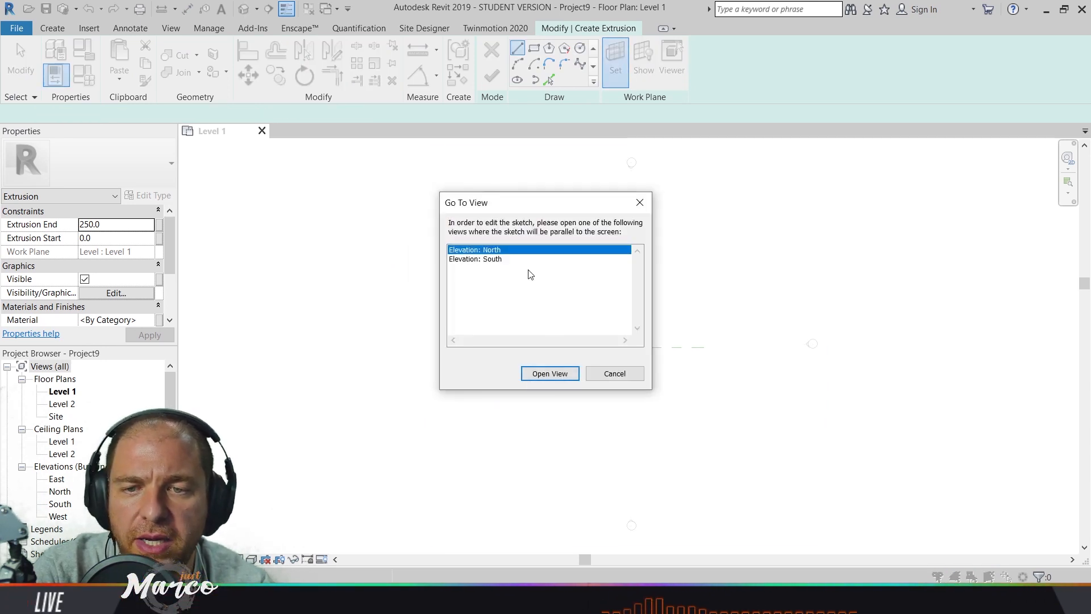
double_click(506, 262)
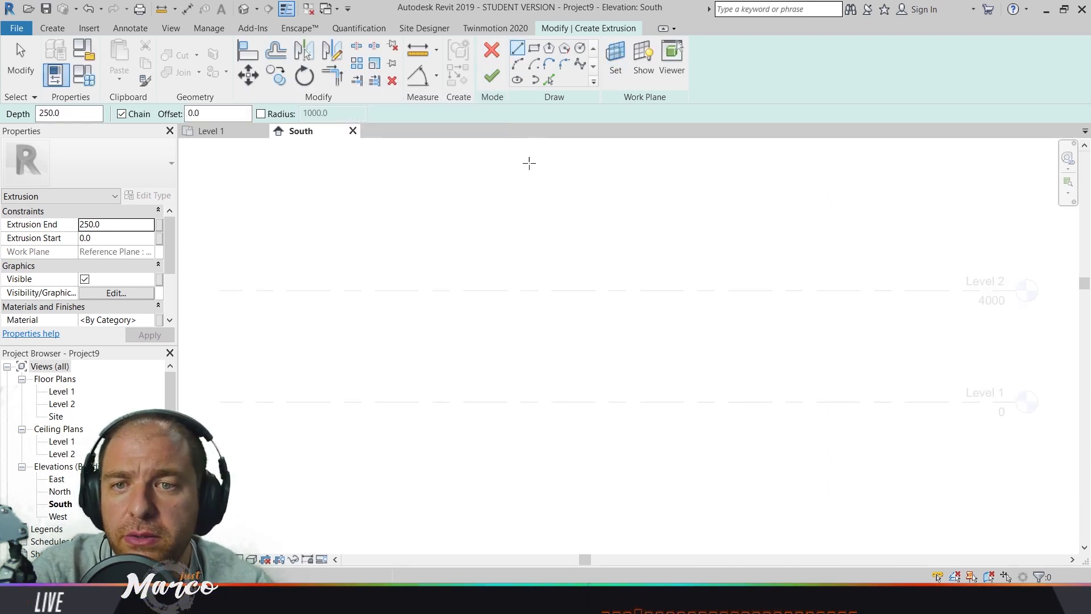
Sketch the profile's left edge from Level 2 down to Level 1, a bottom edge about 8378 mm long, and a shorter vertical right edge
click(404, 290)
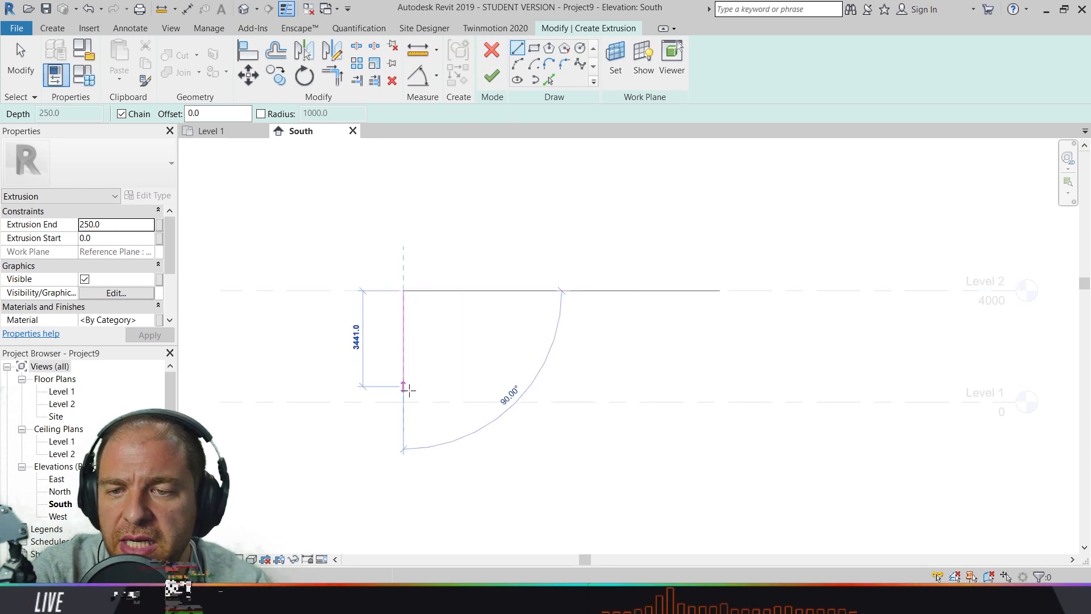
click(403, 402)
click(637, 401)
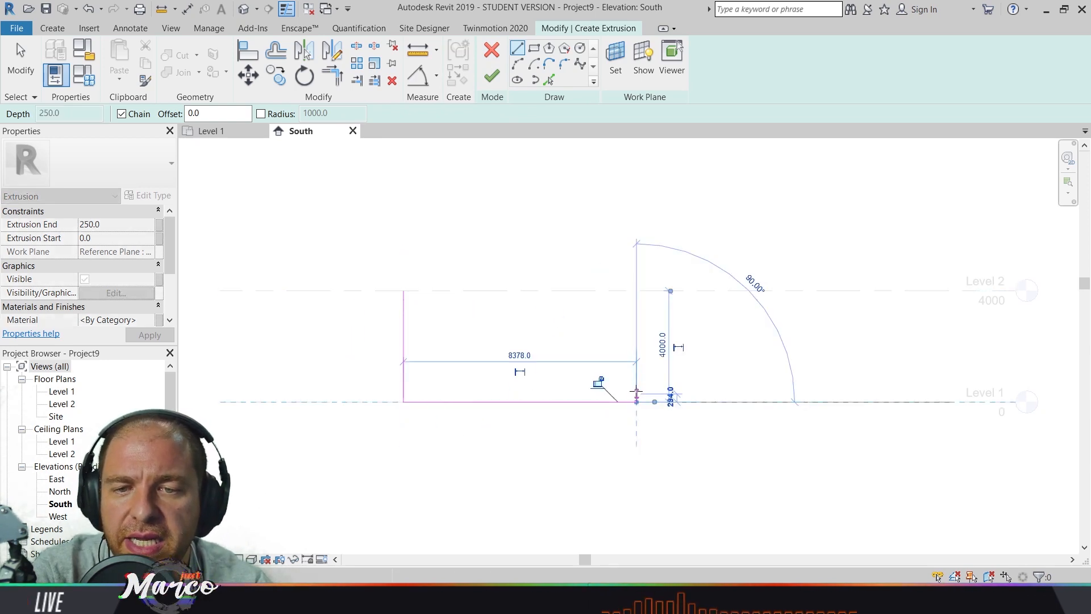
scroll(637, 365, up, 2)
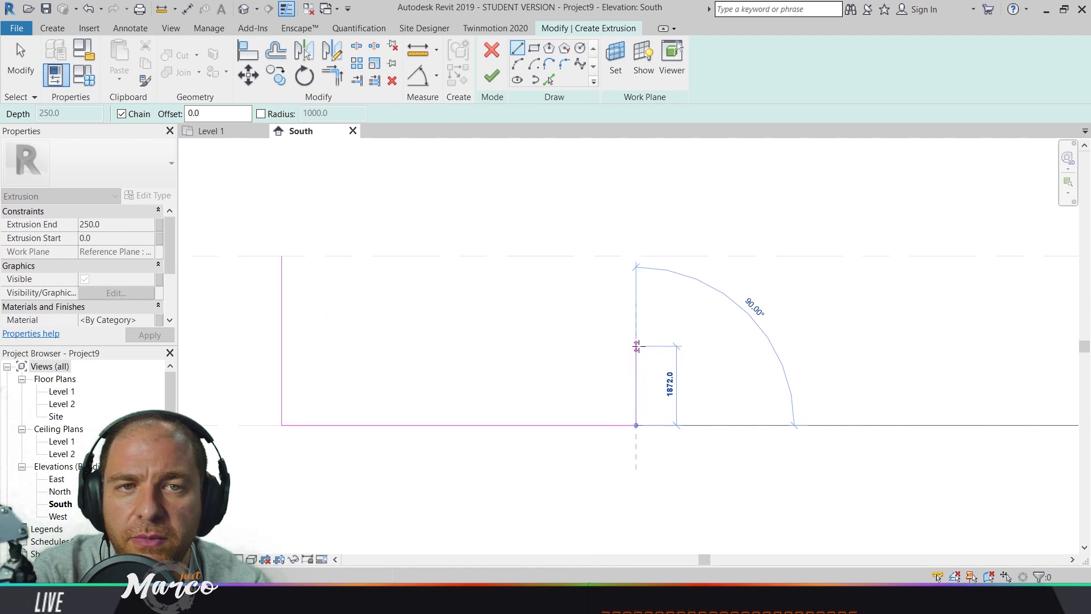
scroll(636, 345, up, 1)
click(636, 336)
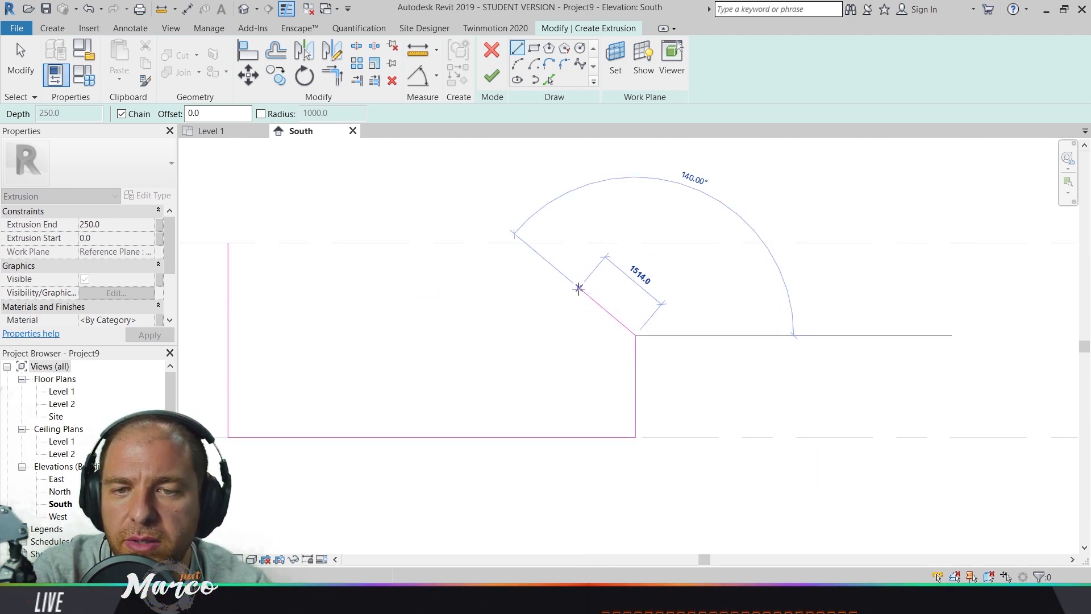
Close the profile with notch lines about 1514 and 658 mm long, a slanted line up to Level 2, and a top edge about 6111 mm long
click(578, 288)
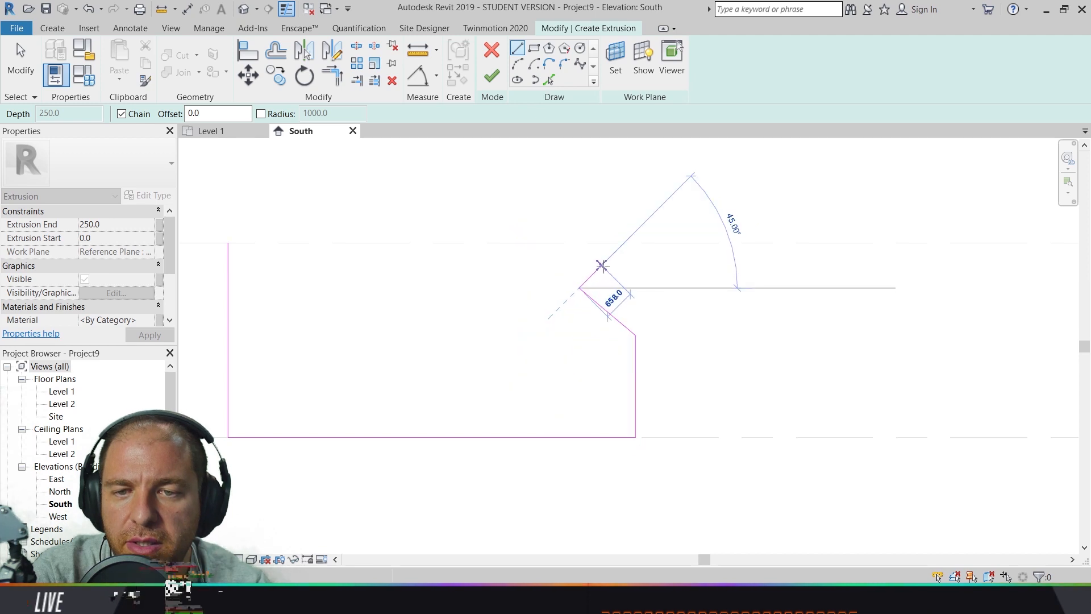
click(602, 265)
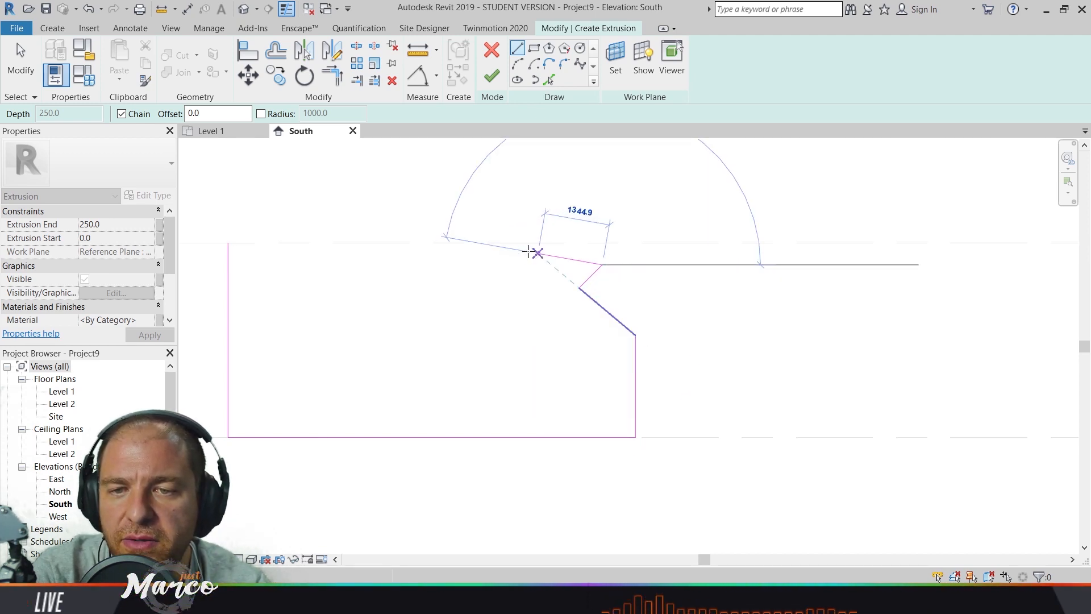
click(525, 243)
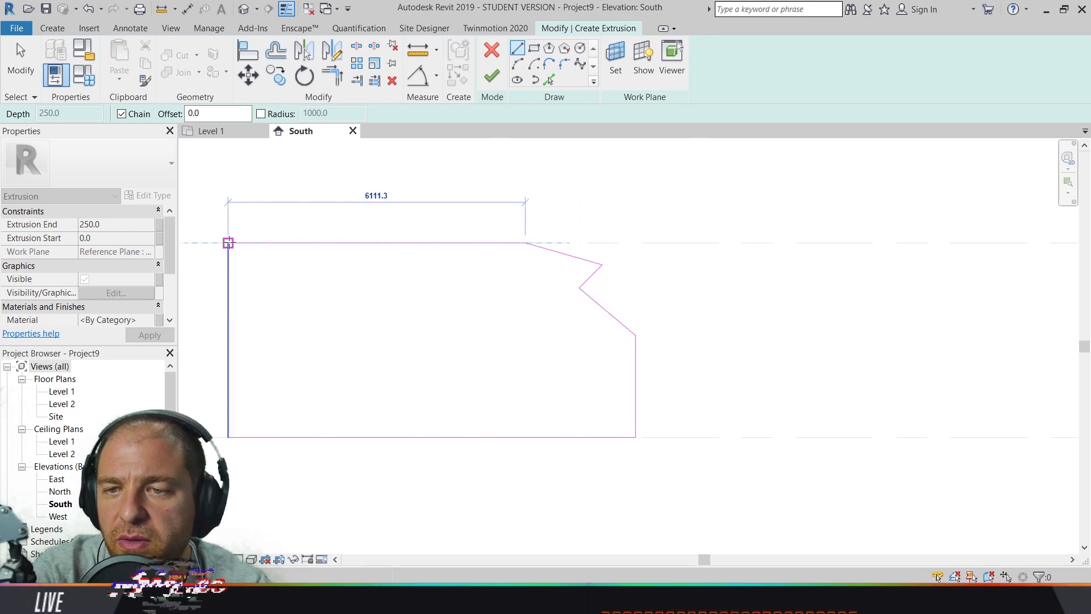
click(228, 243)
key(Escape)
key(Escape)
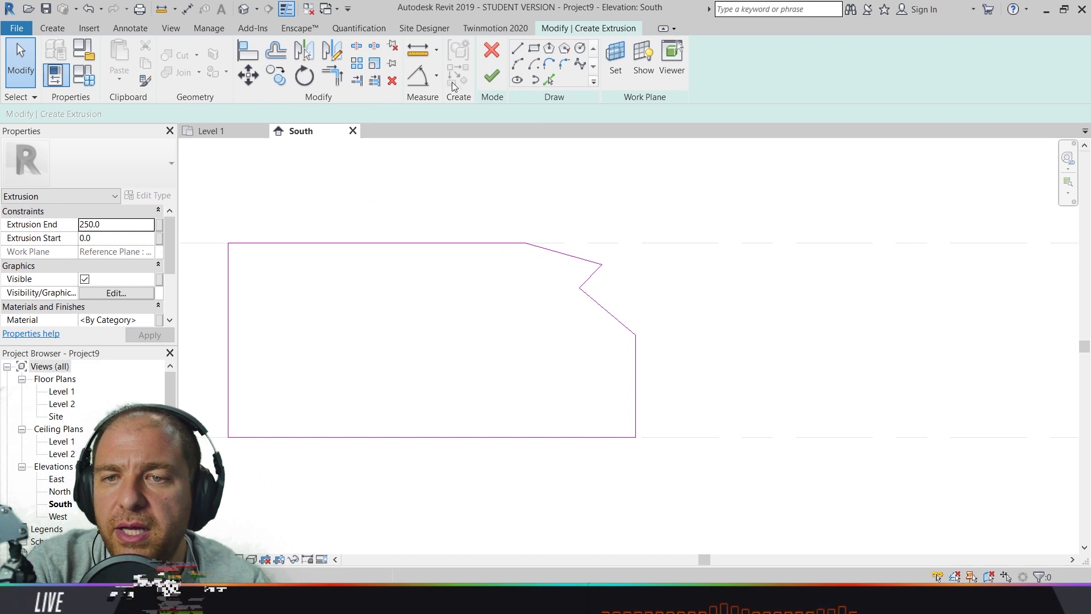
Add an angular dimension between the profile's top edge and the adjoining slanted line
click(418, 76)
click(509, 248)
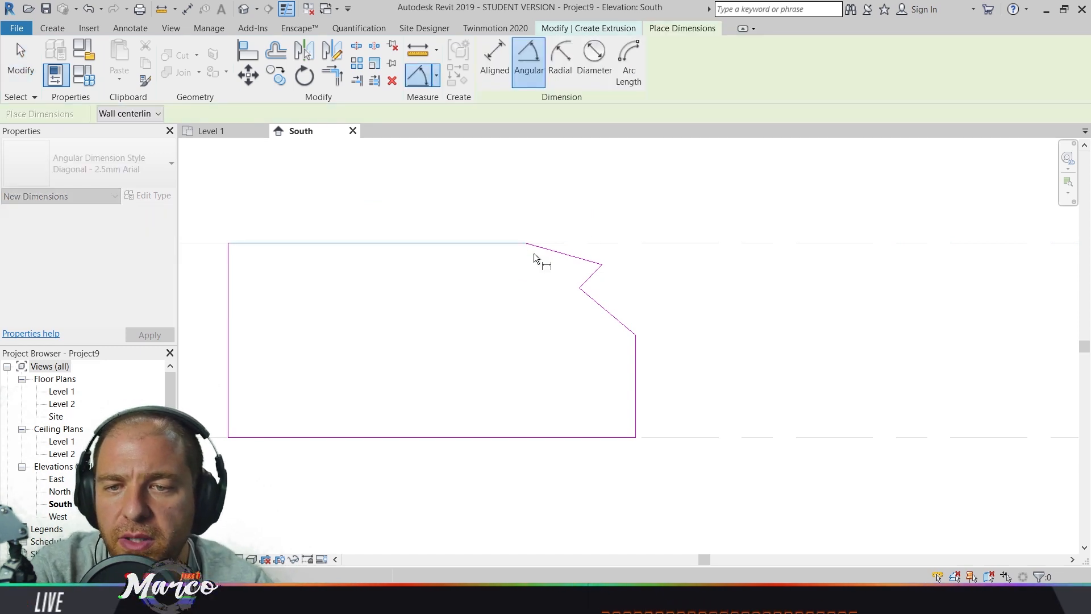
click(554, 252)
click(521, 281)
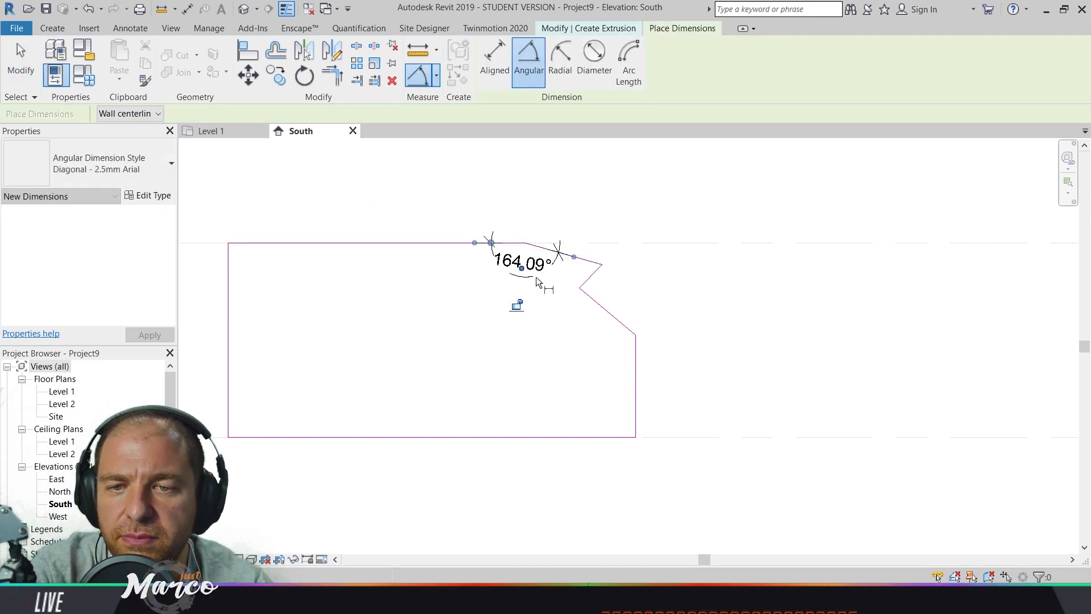
scroll(531, 267, up, 5)
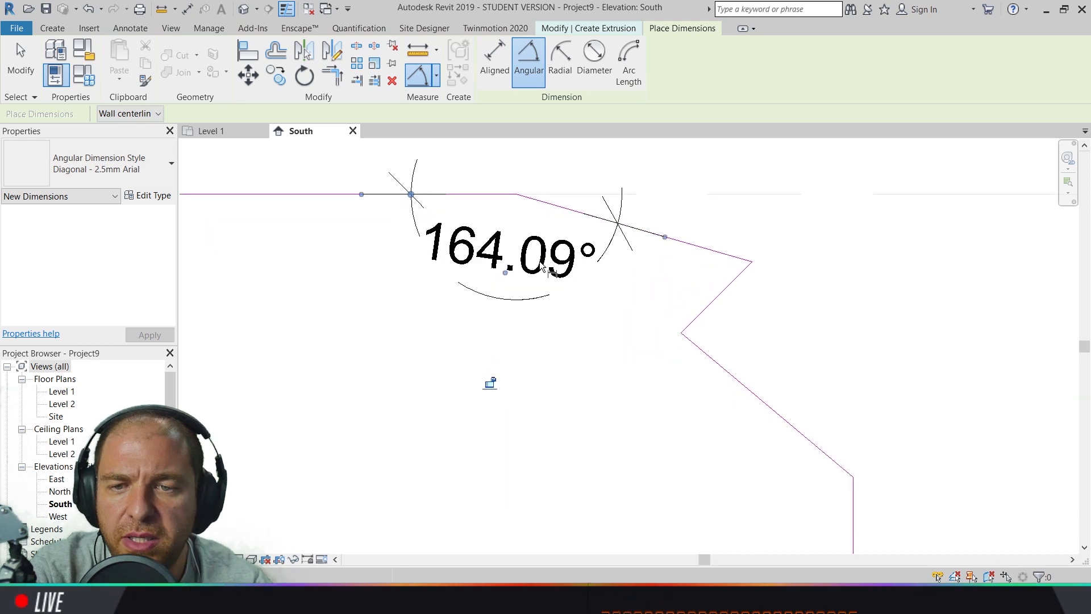
key(Escape)
key(Escape)
Set the angle between the top edge and the upper slanted line to 165°
click(565, 212)
click(511, 270)
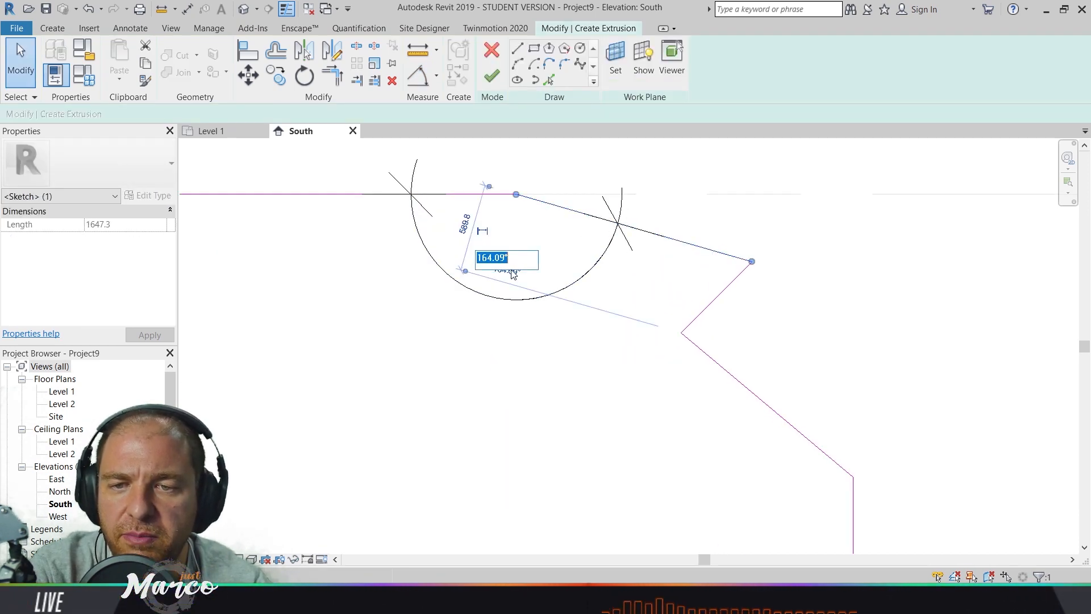
text(165)
key(Return)
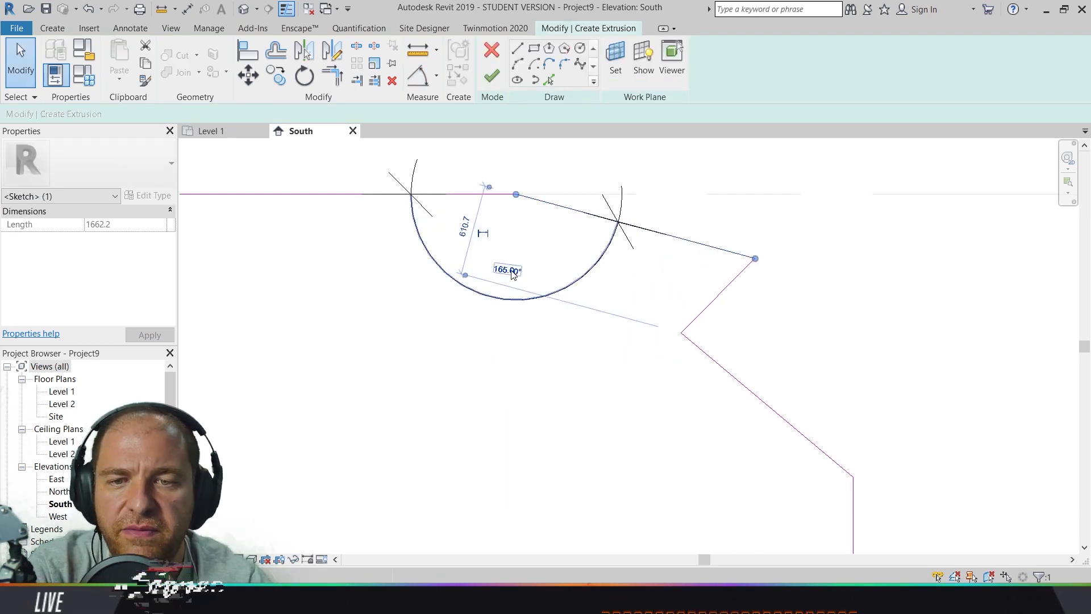
click(806, 381)
Add an angular dimension between the lower notch line and the profile's vertical right edge
middle_drag(806, 381, 774, 306)
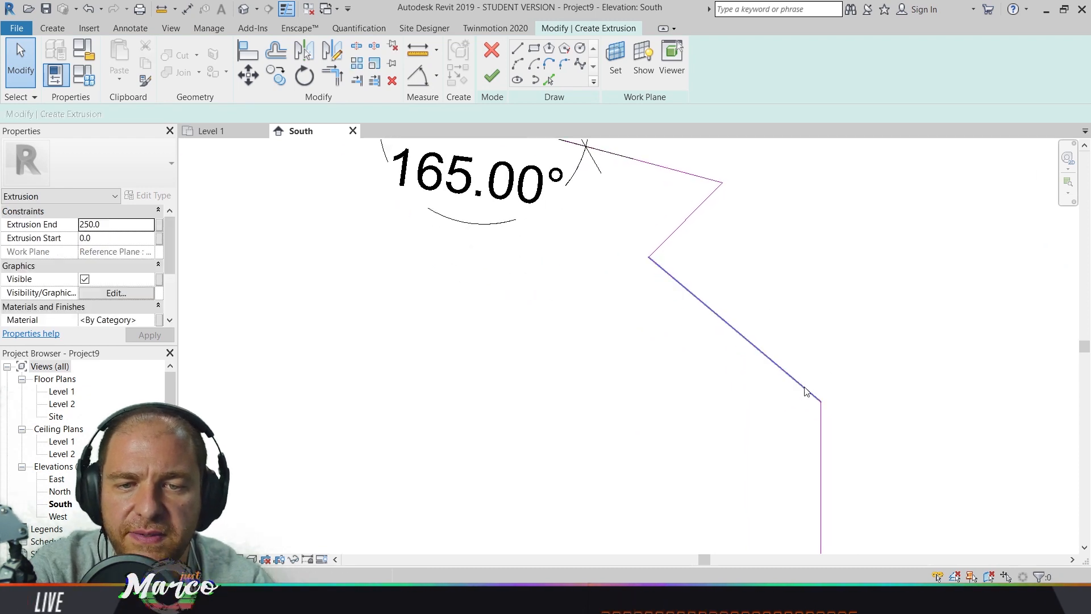
click(418, 75)
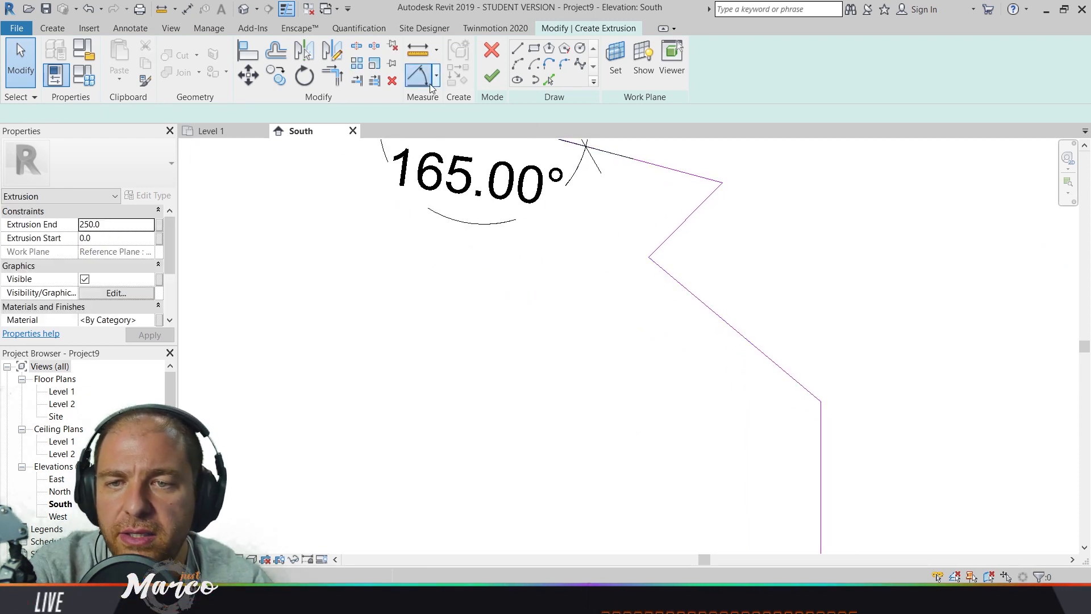
click(765, 358)
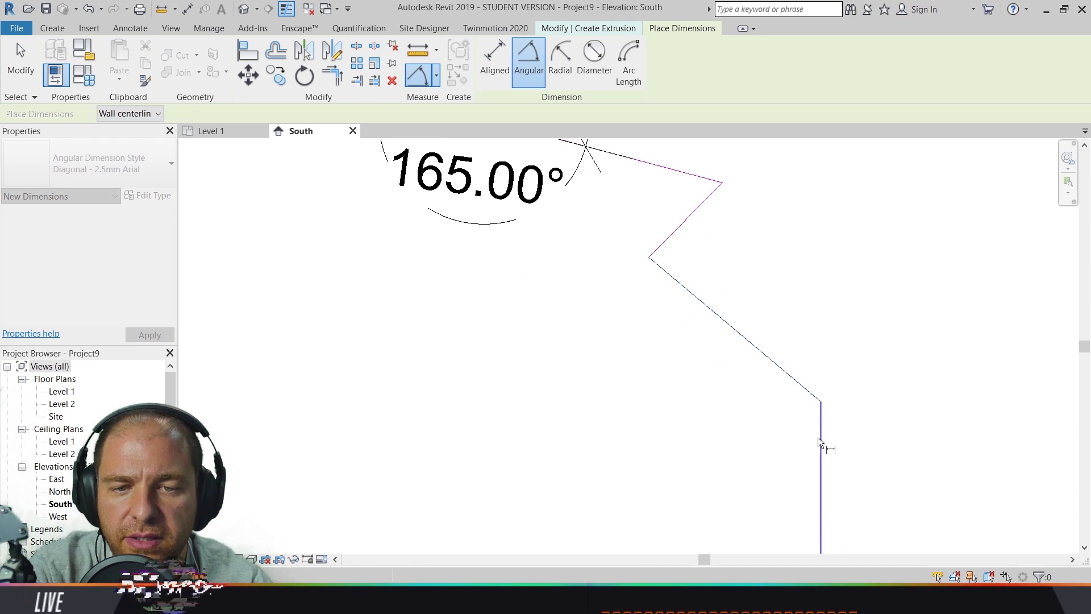
click(819, 442)
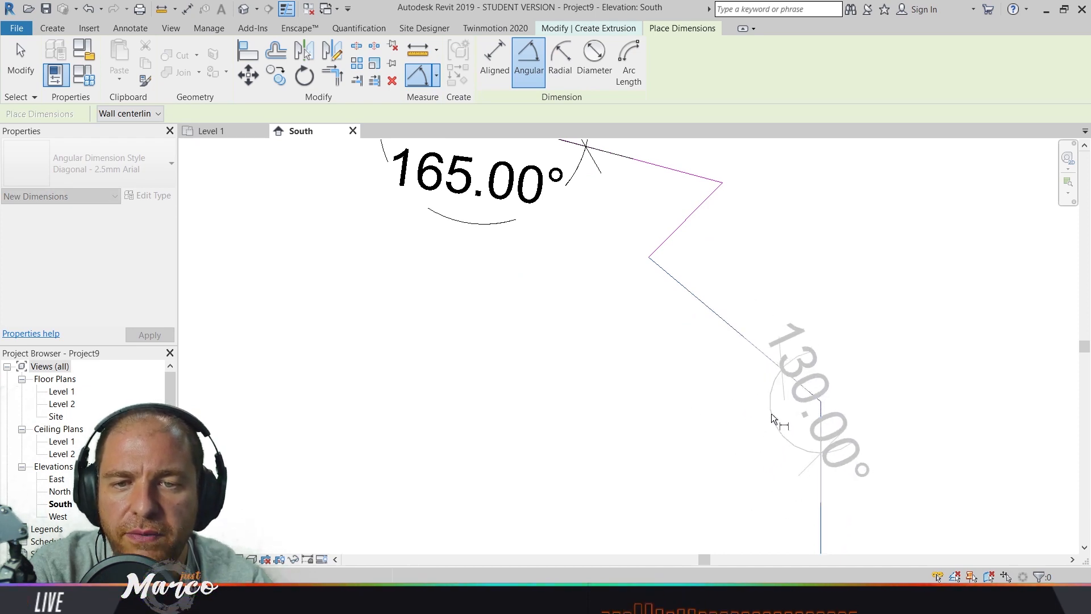
click(756, 430)
Add an angular dimension between the two lines that meet at the notch's inner corner
middle_drag(689, 270, 697, 381)
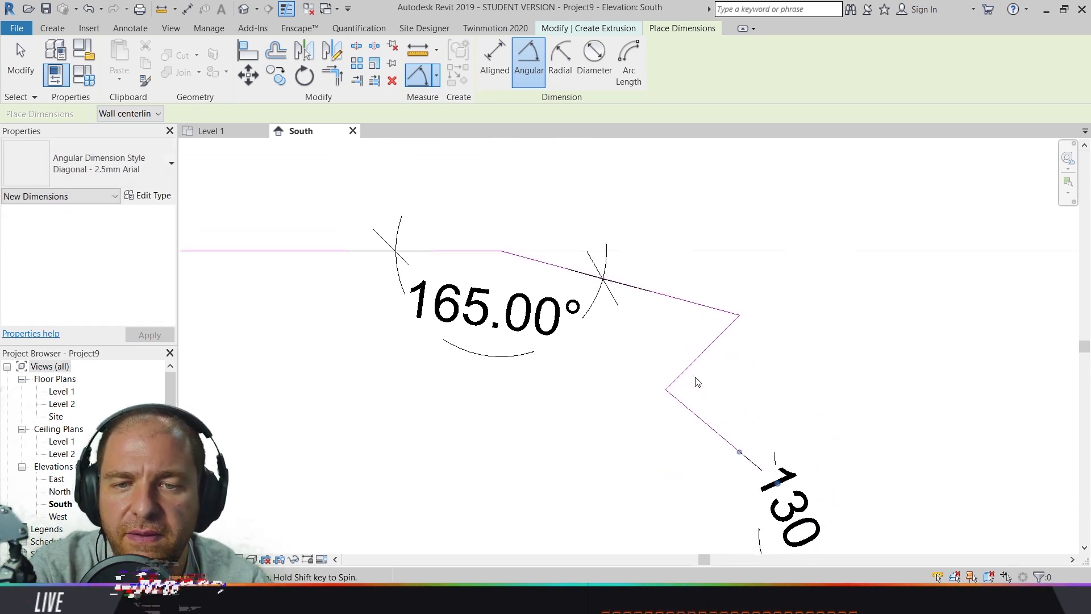
click(699, 358)
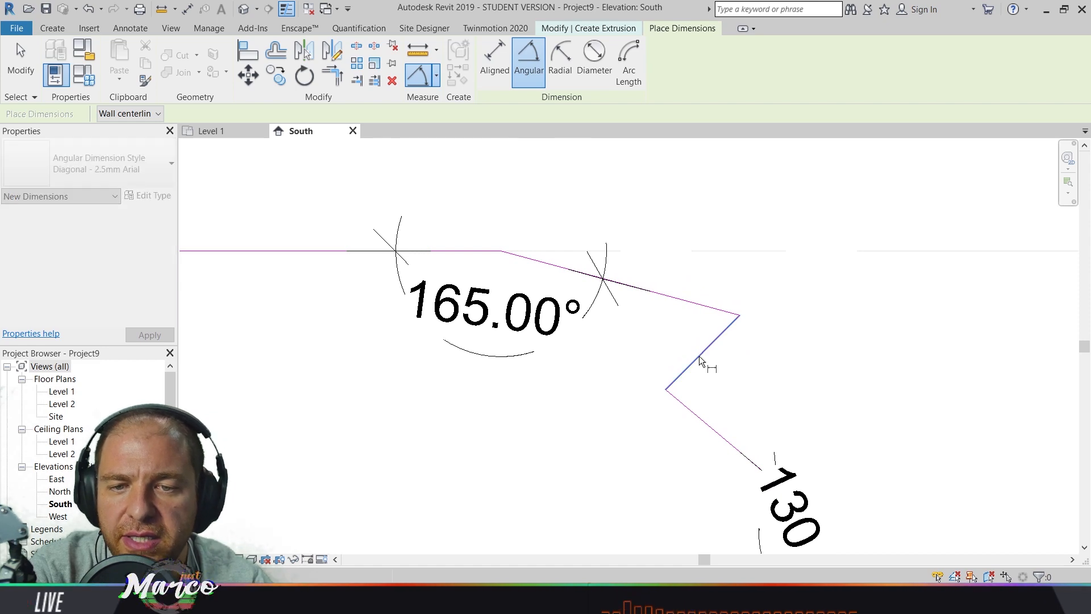
click(701, 418)
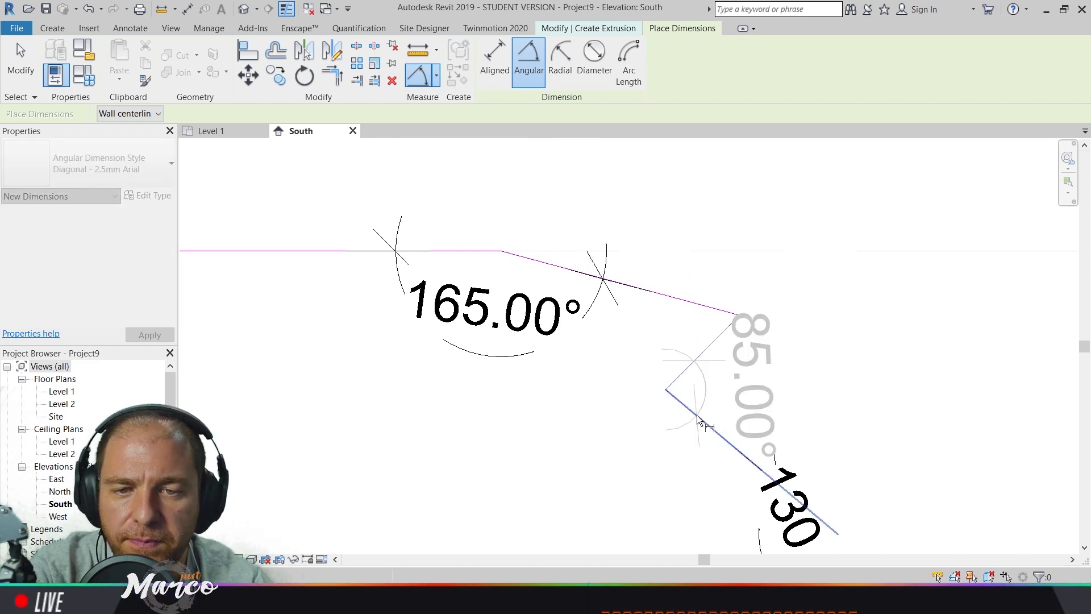
click(729, 396)
middle_drag(729, 396, 701, 364)
key(Escape)
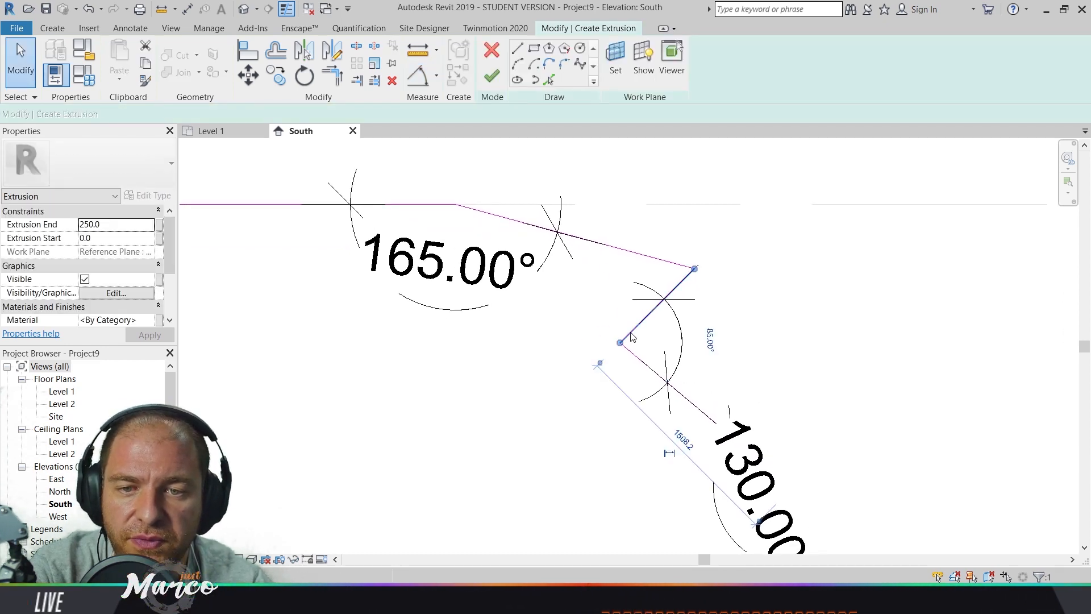
Set the angle at the notch's inner corner to 90° by adjusting the short upper notch line
click(632, 337)
click(710, 339)
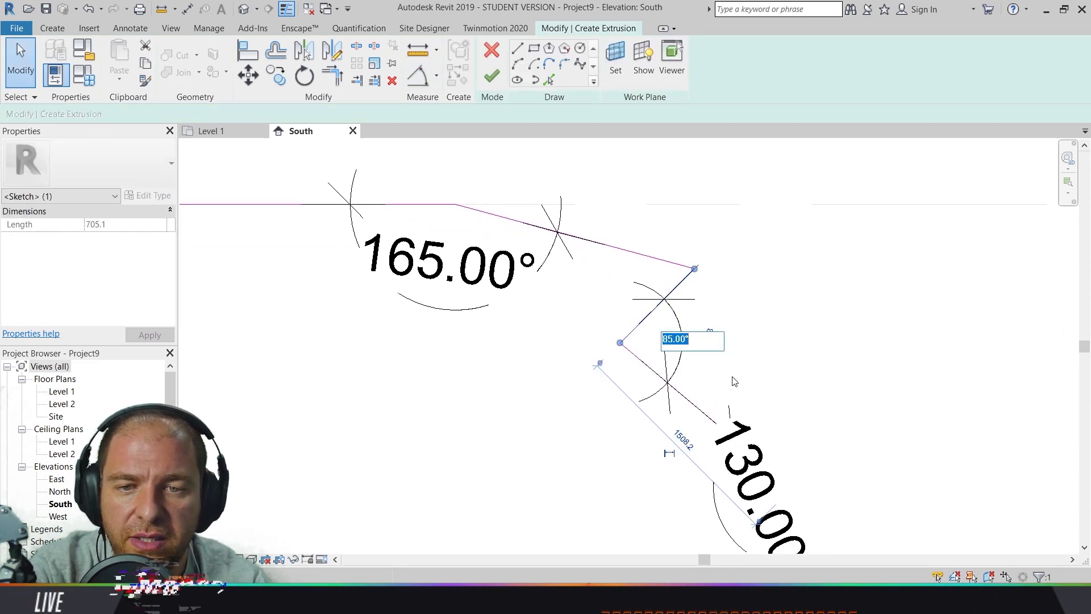
text(90)
key(Return)
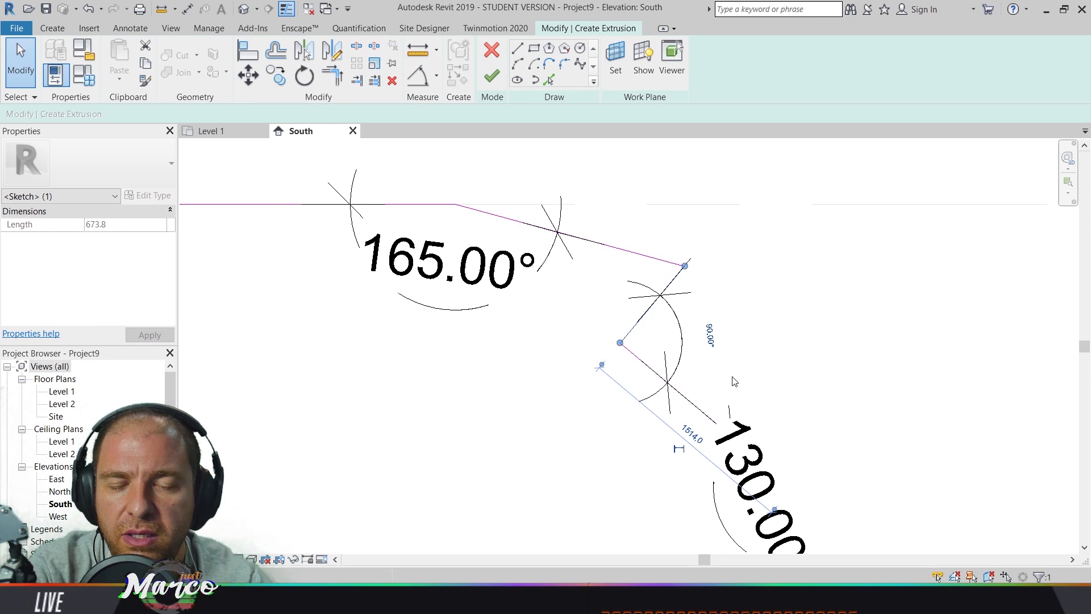
Set the South elevation's view scale to 1:10 to shrink the angular dimension text
scroll(640, 347, up, 2)
scroll(640, 347, down, 5)
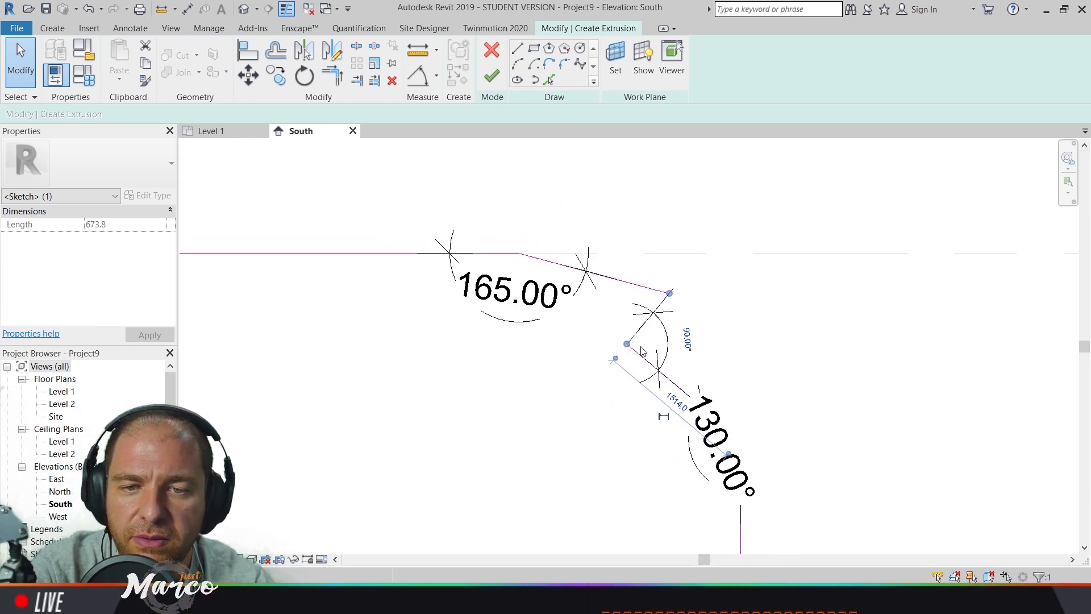
click(703, 395)
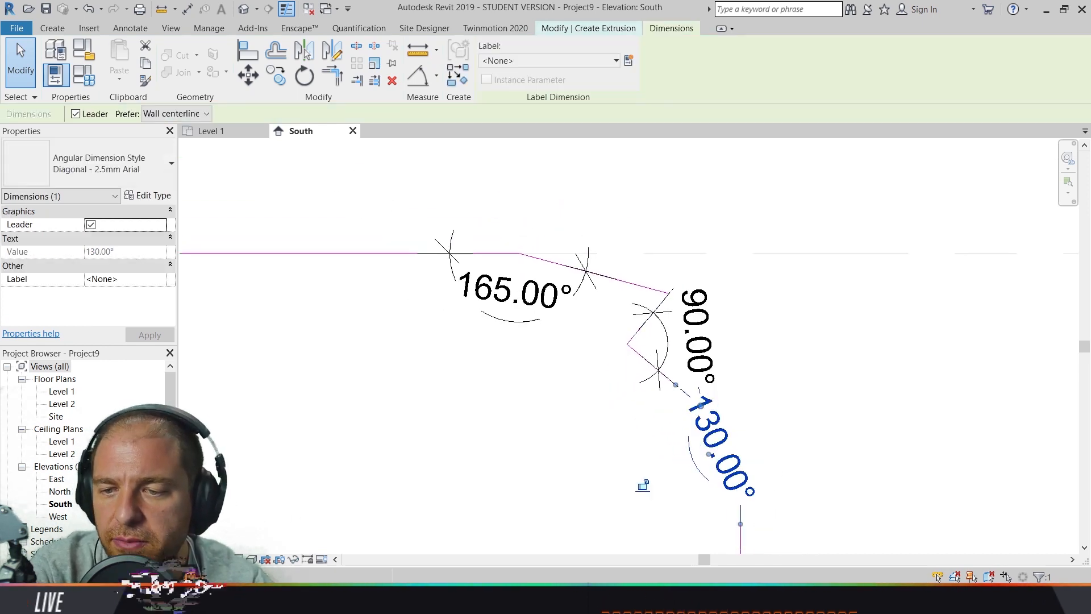
click(197, 559)
click(249, 426)
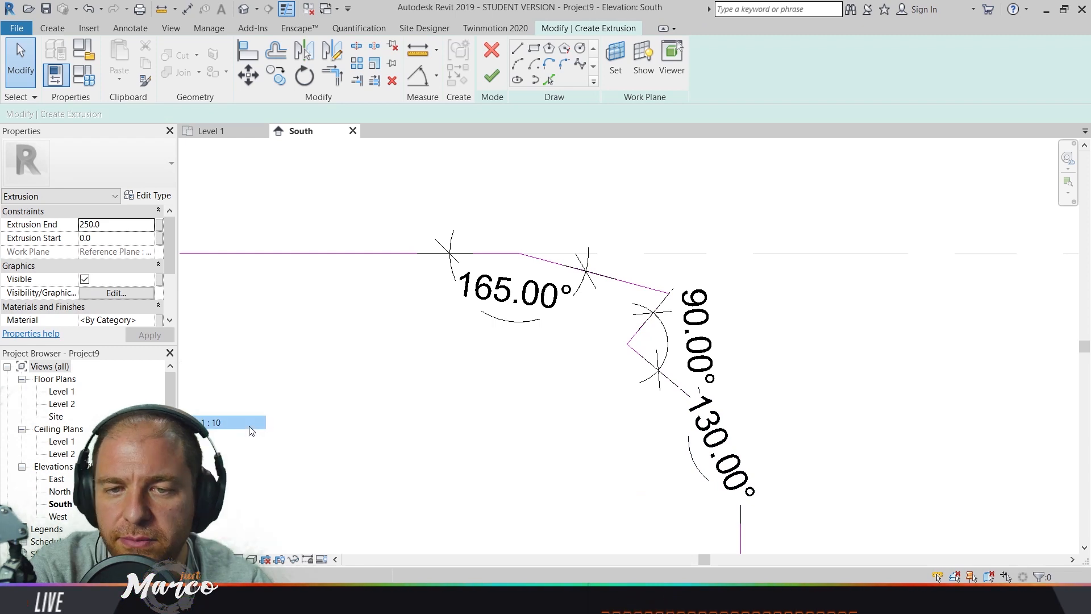
middle_drag(707, 331, 724, 293)
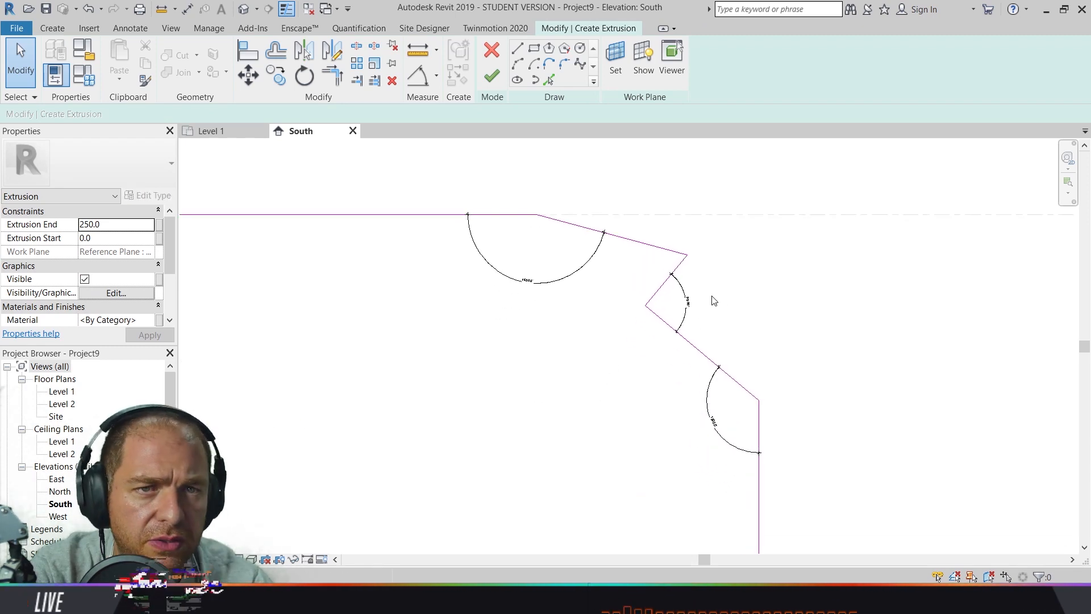
scroll(716, 301, up, 1)
scroll(719, 317, down, 2)
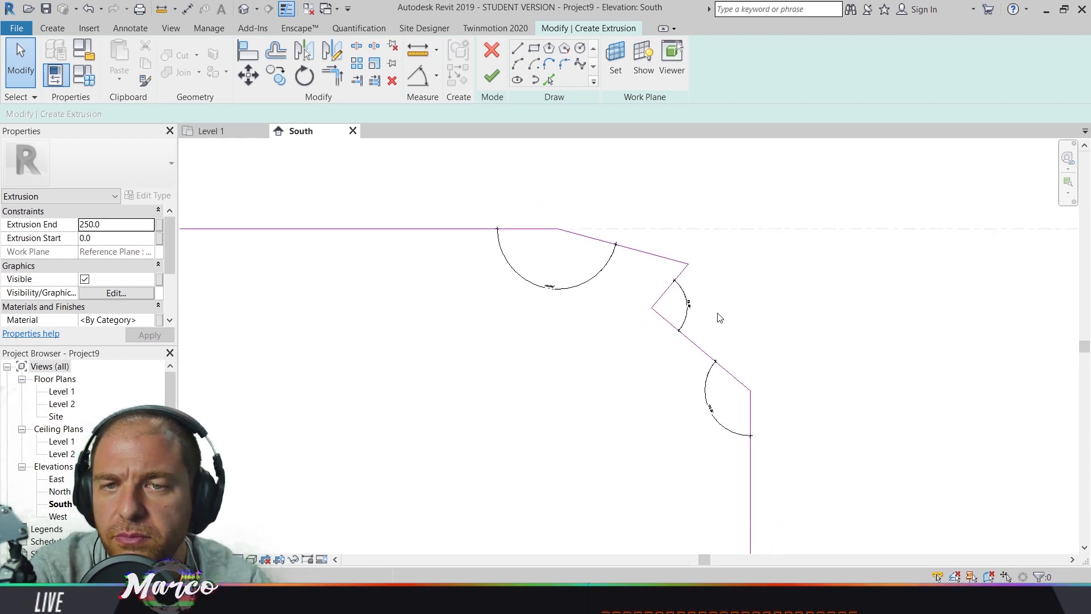
scroll(716, 313, down, 1)
Finish the extrusion sketch and open the default 3D view of the wall
click(497, 76)
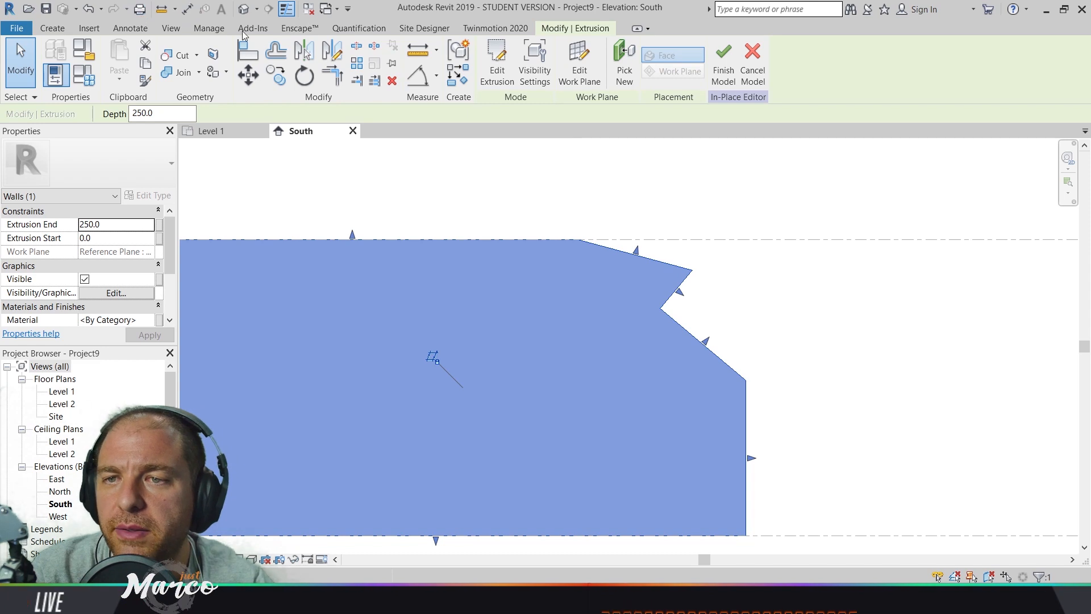
click(243, 9)
mouse_move(683, 305)
shift+middle_down()
mouse_move(667, 291)
mouse_move(673, 301)
shift+middle_up()
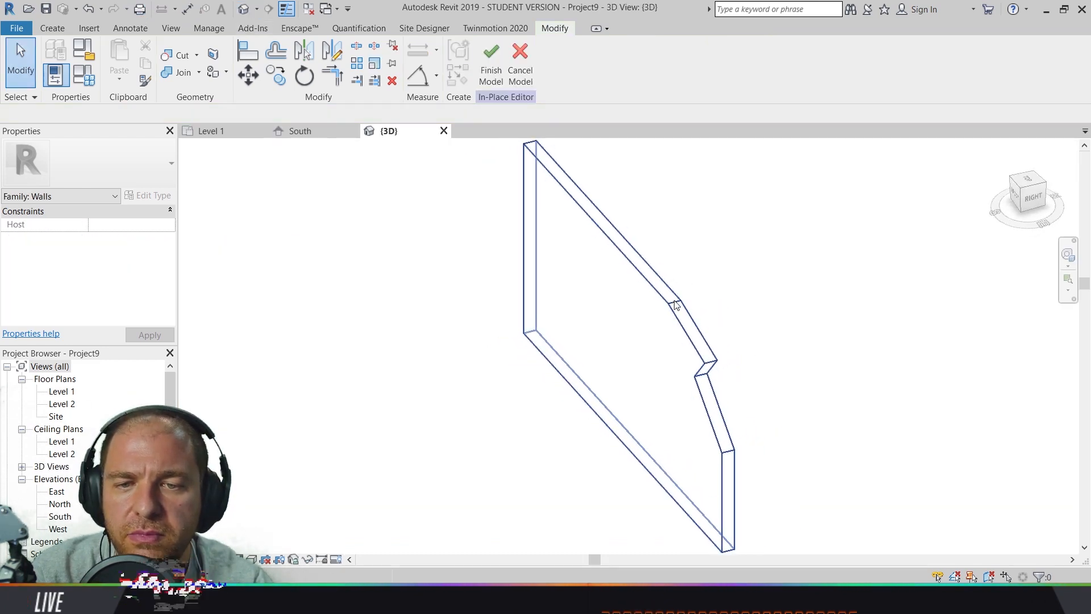
Stretch the wall's front face outward to an extrusion start of about -938 mm, about 1188 mm deep overall
click(634, 329)
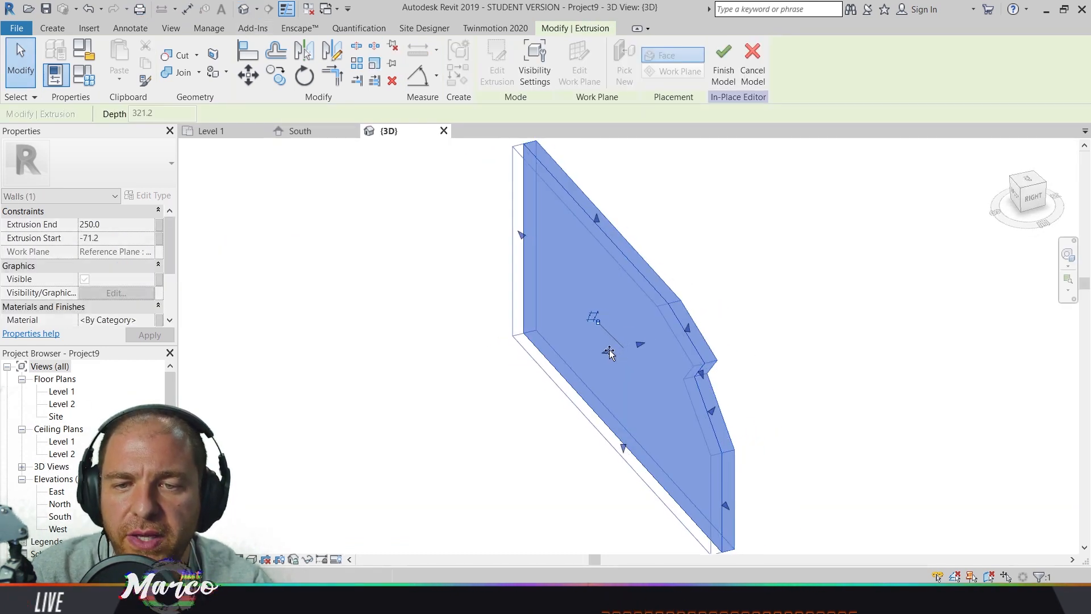
drag(609, 353, 577, 357)
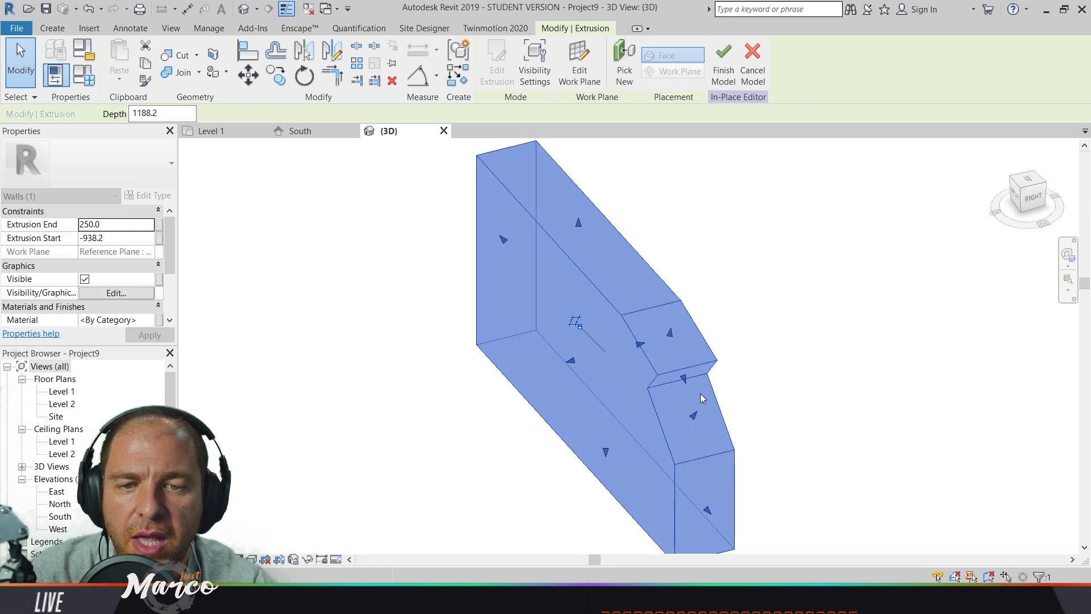
middle_drag(700, 393, 664, 354)
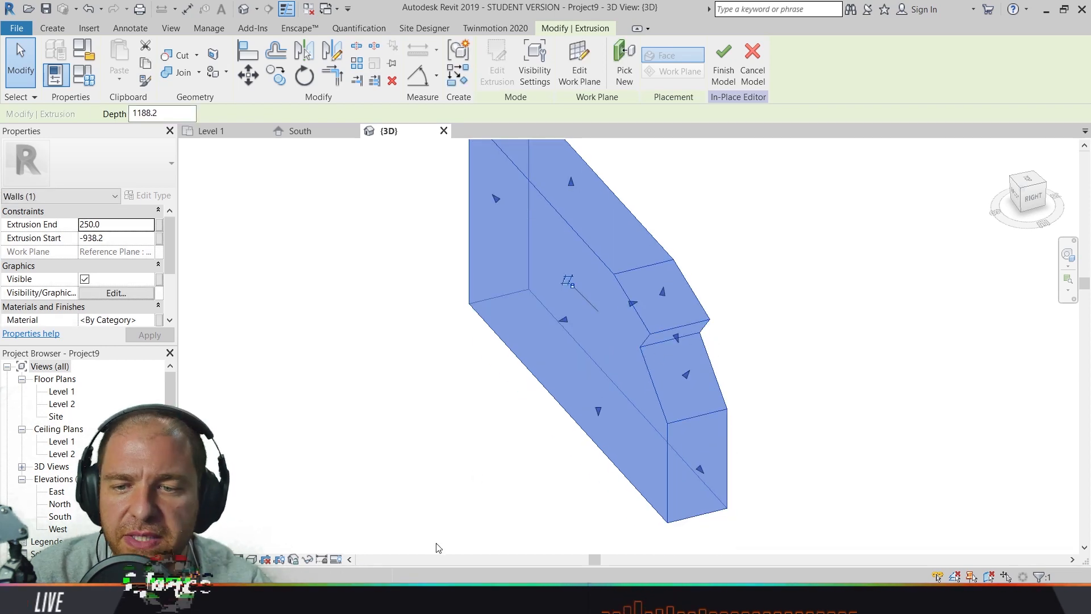
Switch to the web browser to examine the Peeling Project façade photo, and return to Revit
click(397, 602)
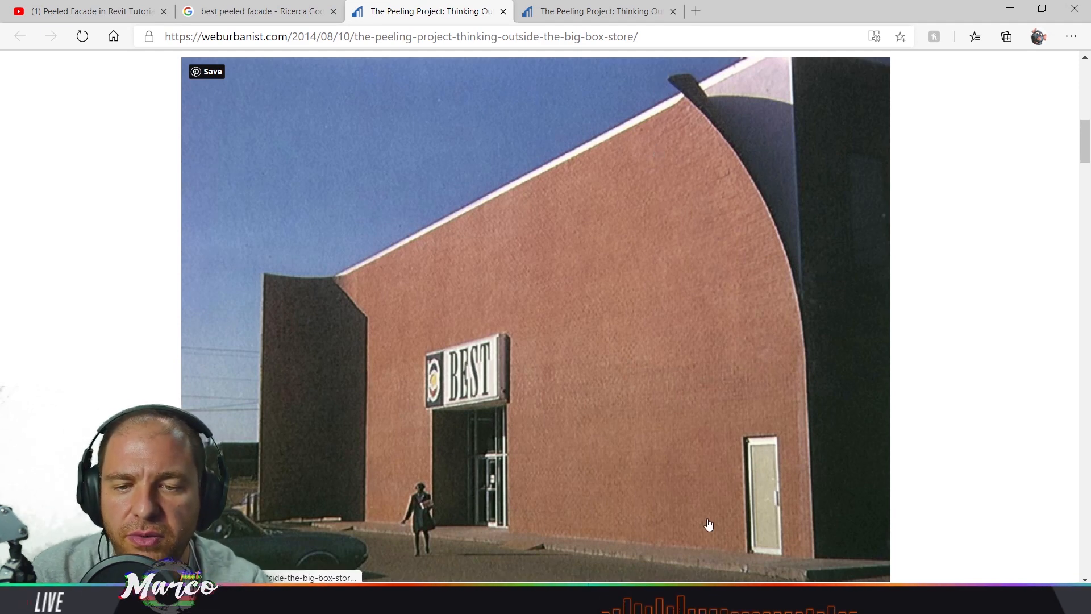
key(alt+Tab)
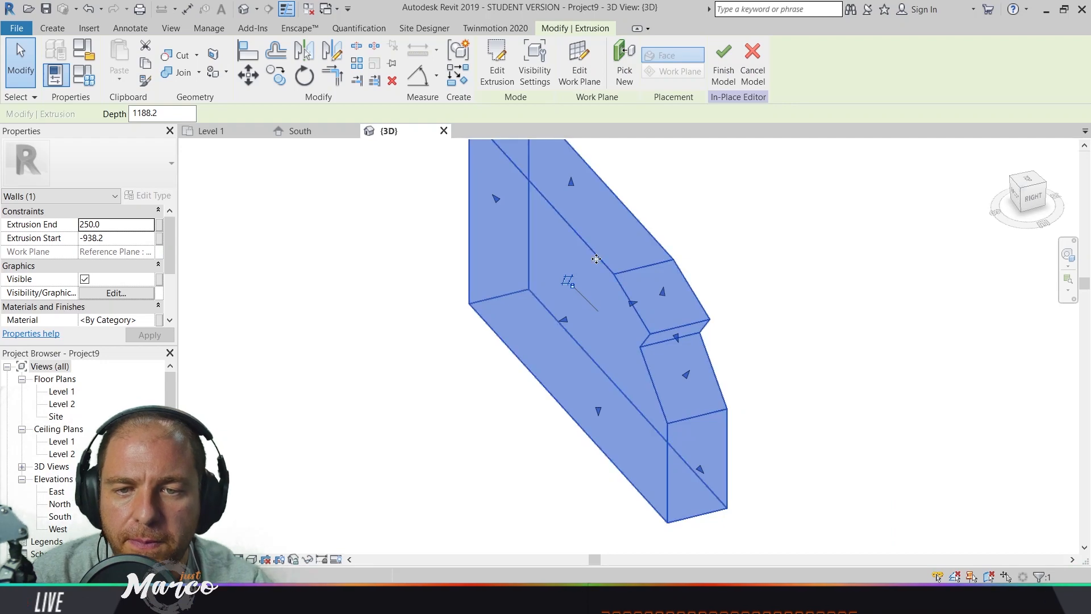
Deselect the extrusion and finish the in-place wall model
click(432, 298)
middle_drag(443, 281, 404, 265)
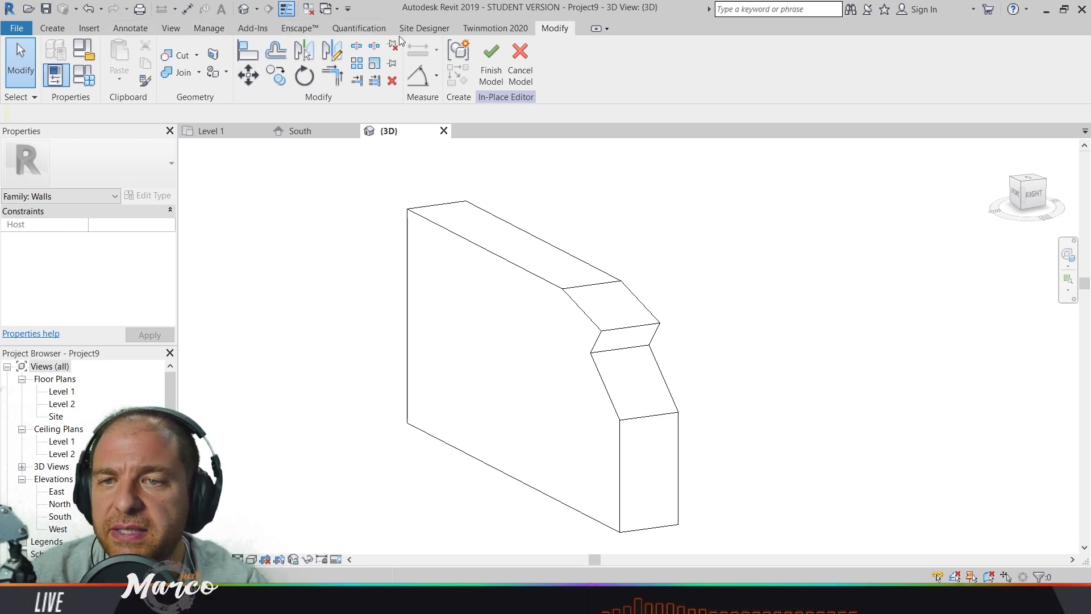
click(499, 70)
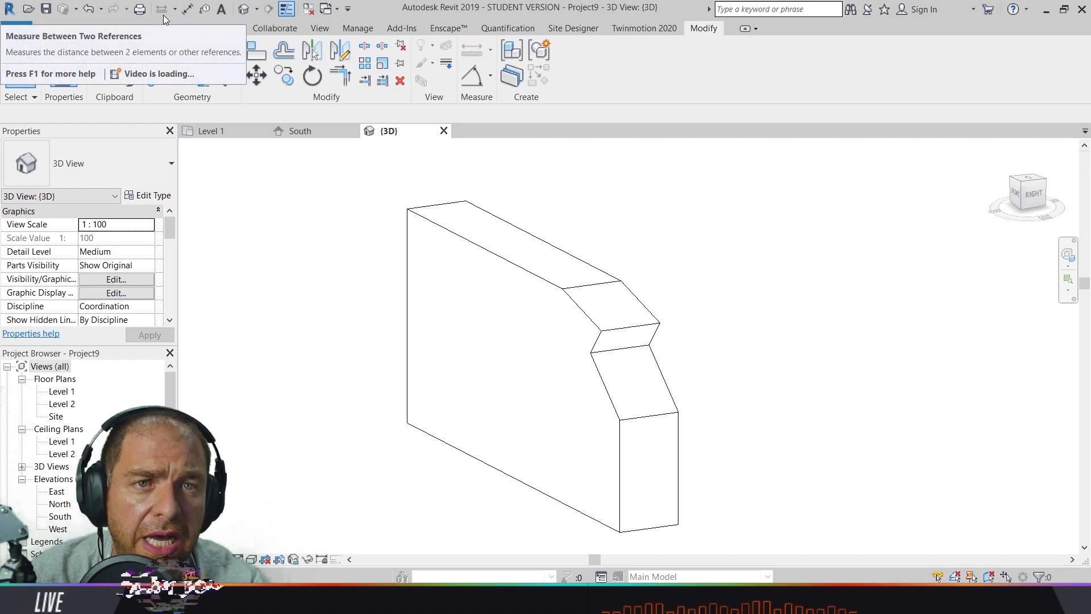
Start a new in-place mass with the name Mass 1
click(202, 32)
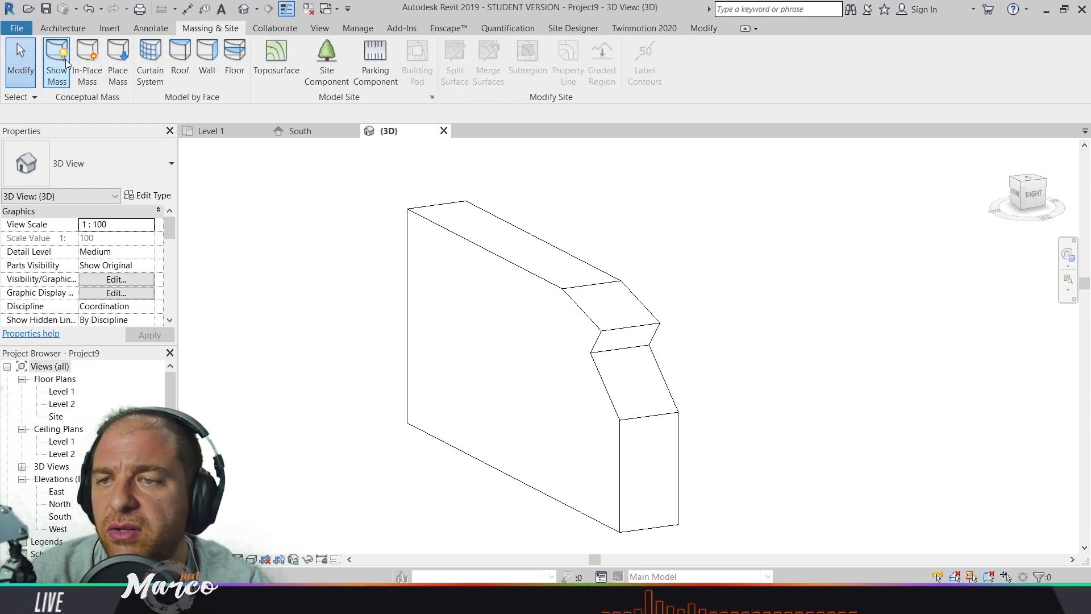
click(94, 62)
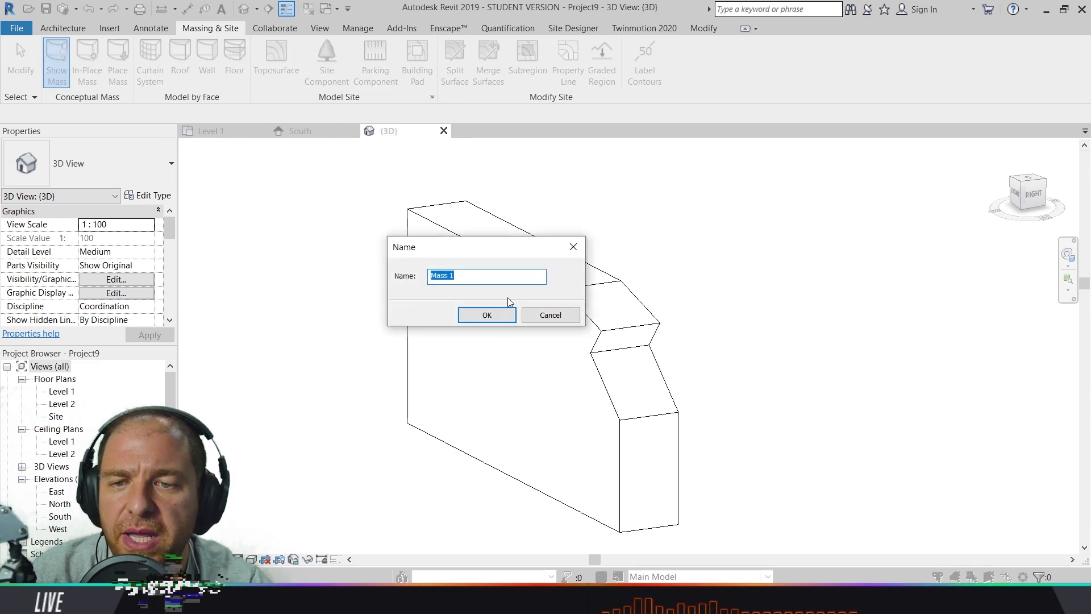
click(501, 317)
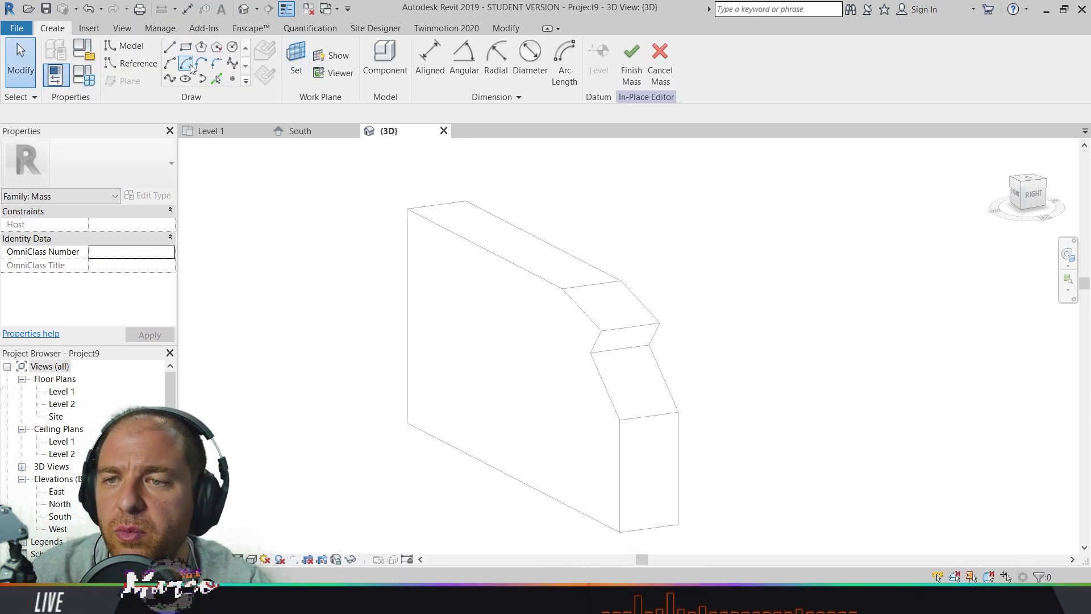
Draw a 90° arc with a radius of about 674 mm on the short notch face, from its inner back corner to its outer edge
click(172, 63)
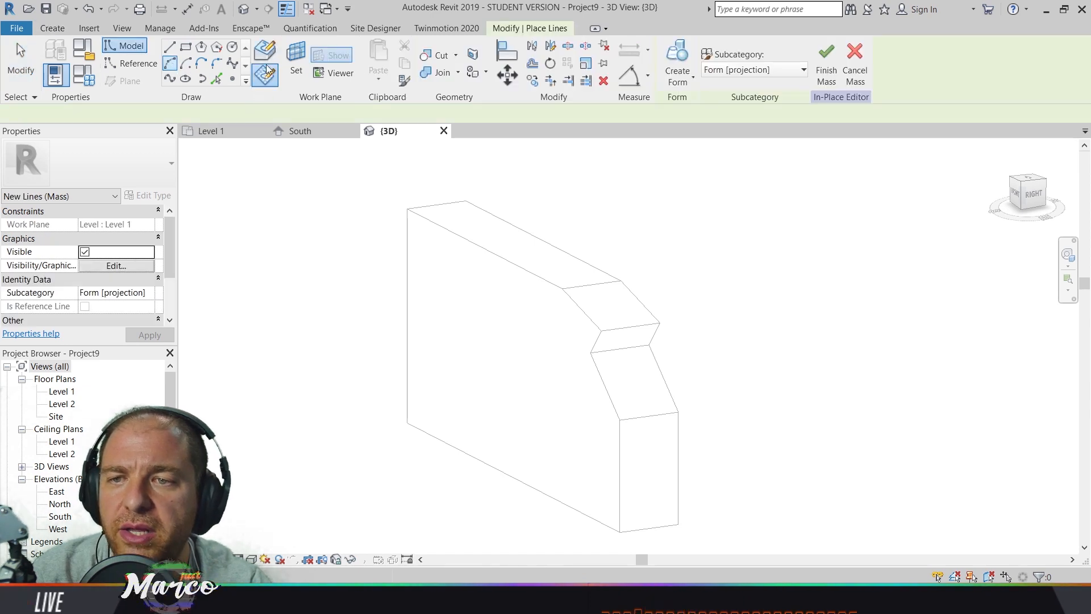
click(269, 55)
shift+middle_drag(722, 327, 687, 283)
scroll(625, 325, up, 2)
scroll(611, 328, up, 2)
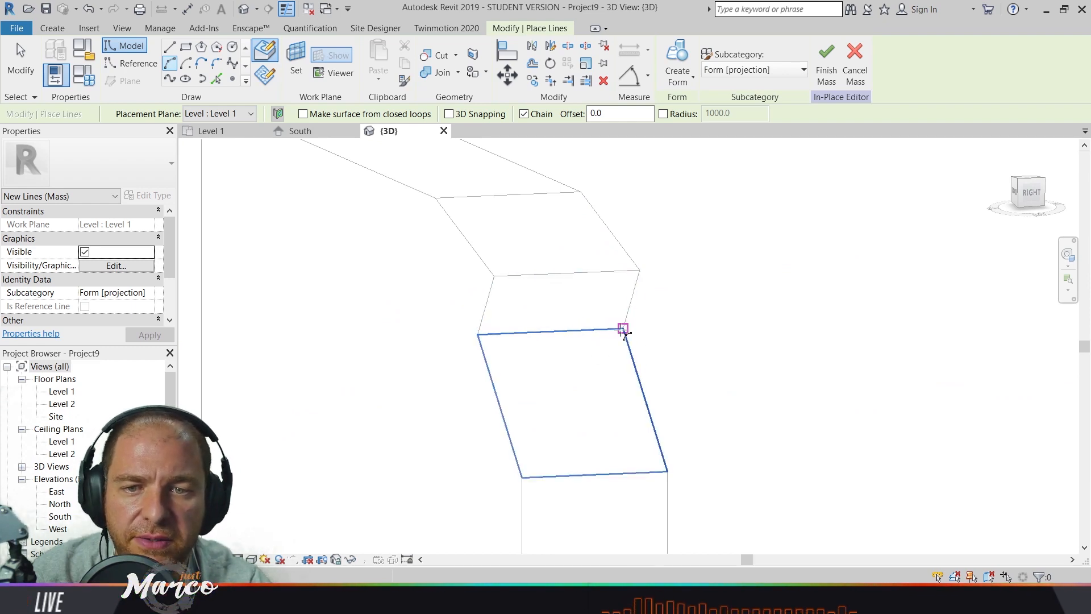
click(623, 328)
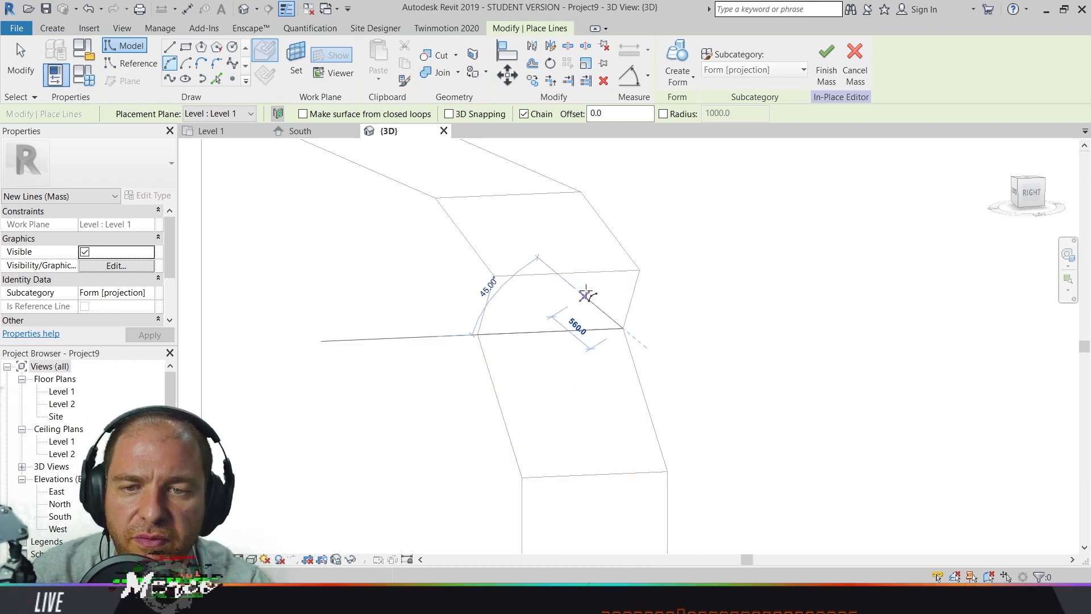
click(557, 273)
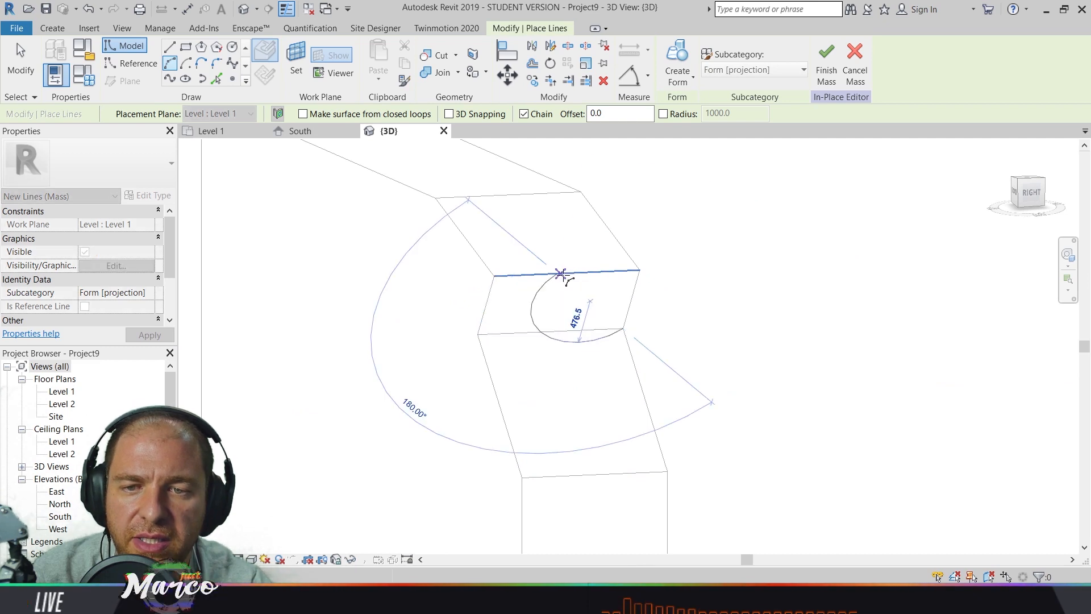
click(601, 290)
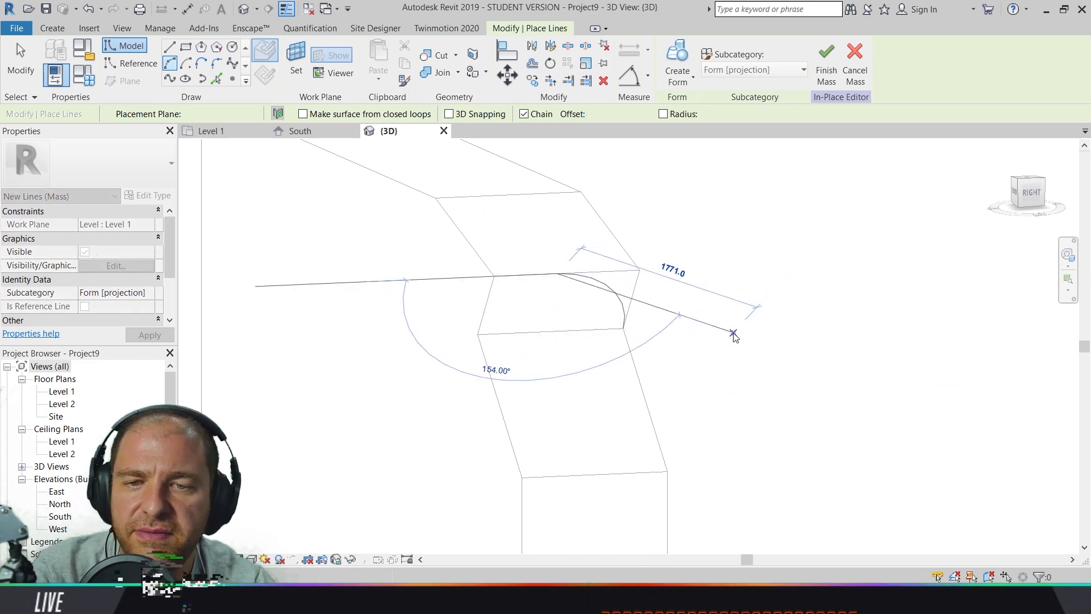
key(Escape)
key(Escape)
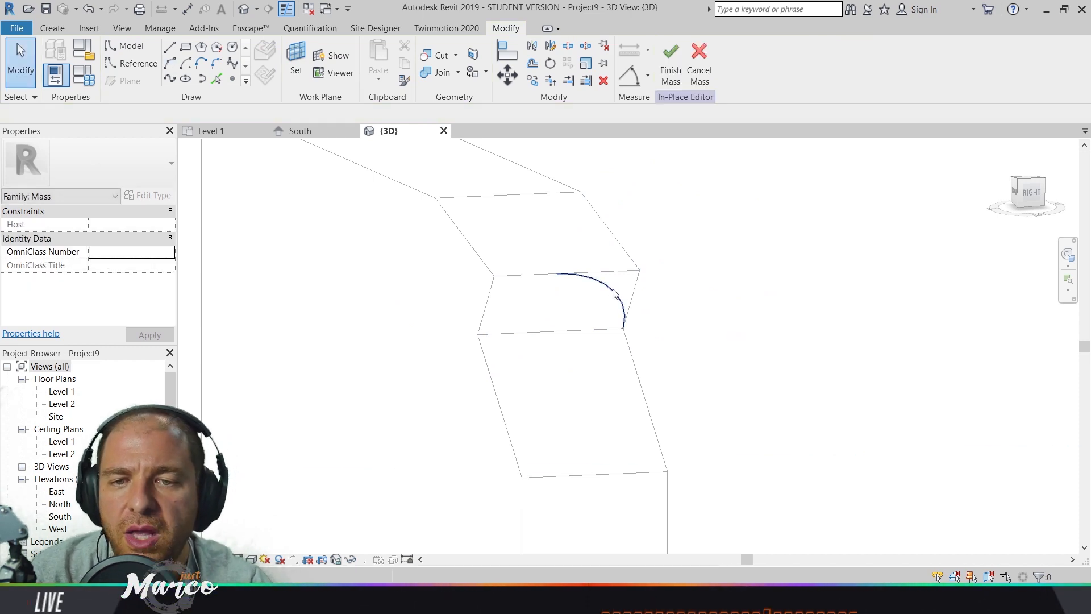
Create a form surface from the arc on the short notch face
click(614, 292)
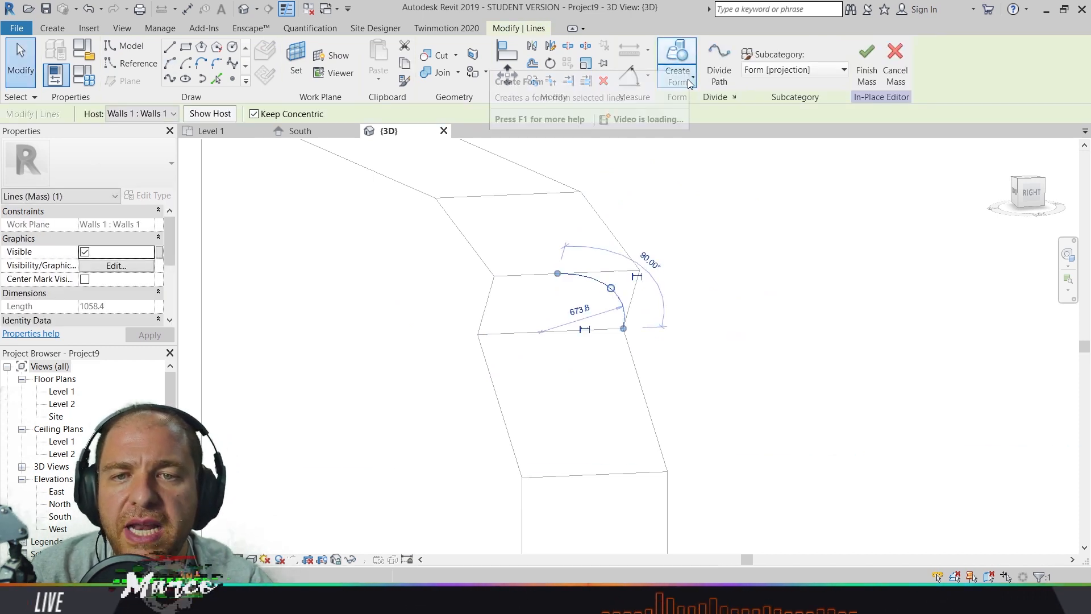
click(684, 57)
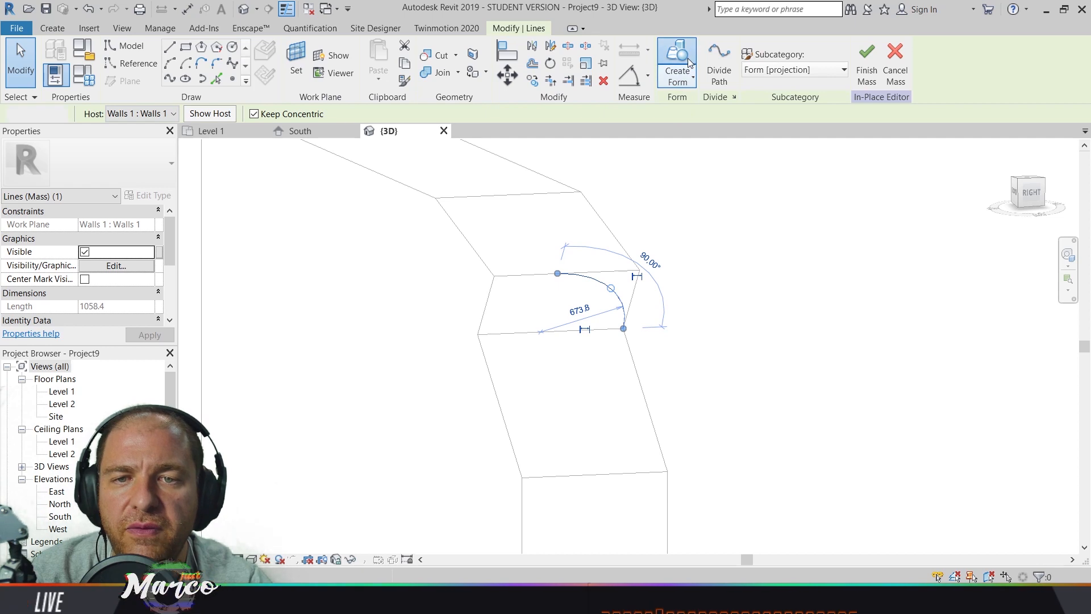
click(647, 277)
shift+middle_drag(648, 277, 669, 278)
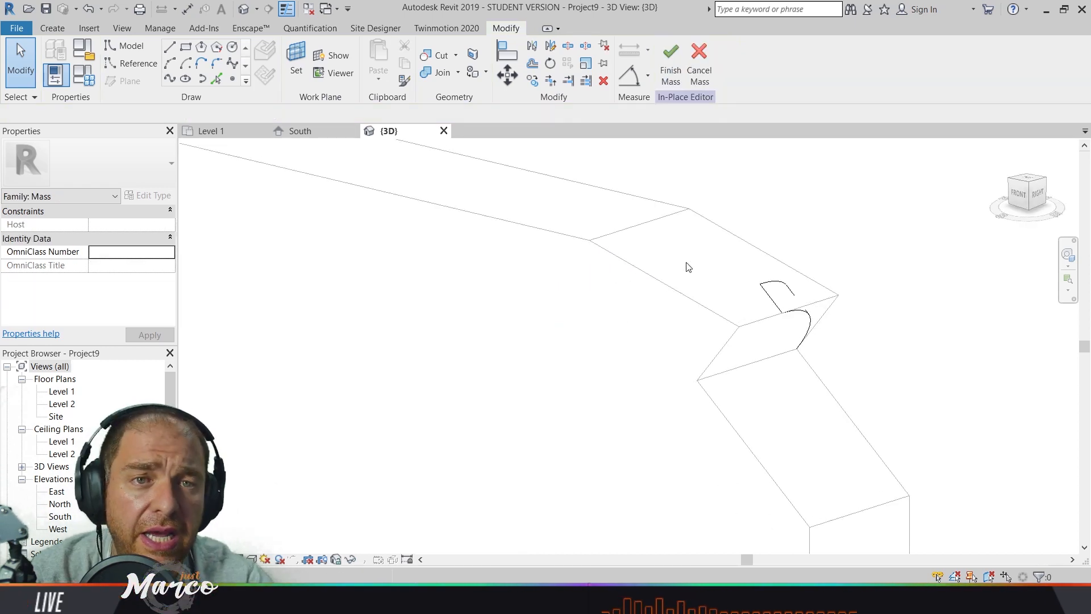
Stretch both ends of the curved surface along the slope to the back corners where the wall's upper and lower slanted sections end
click(772, 286)
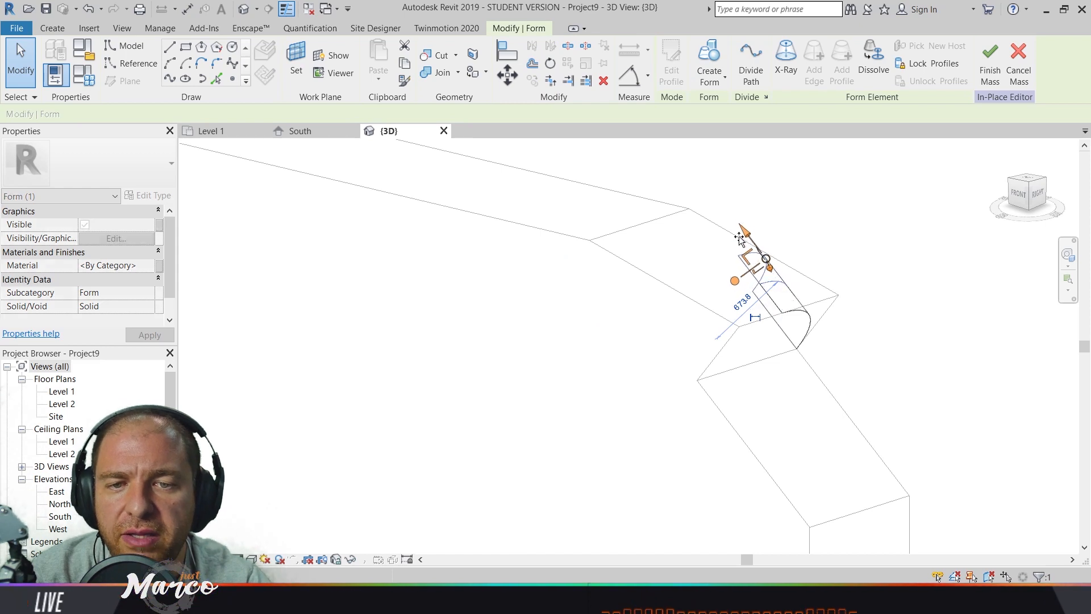
drag(740, 239, 646, 230)
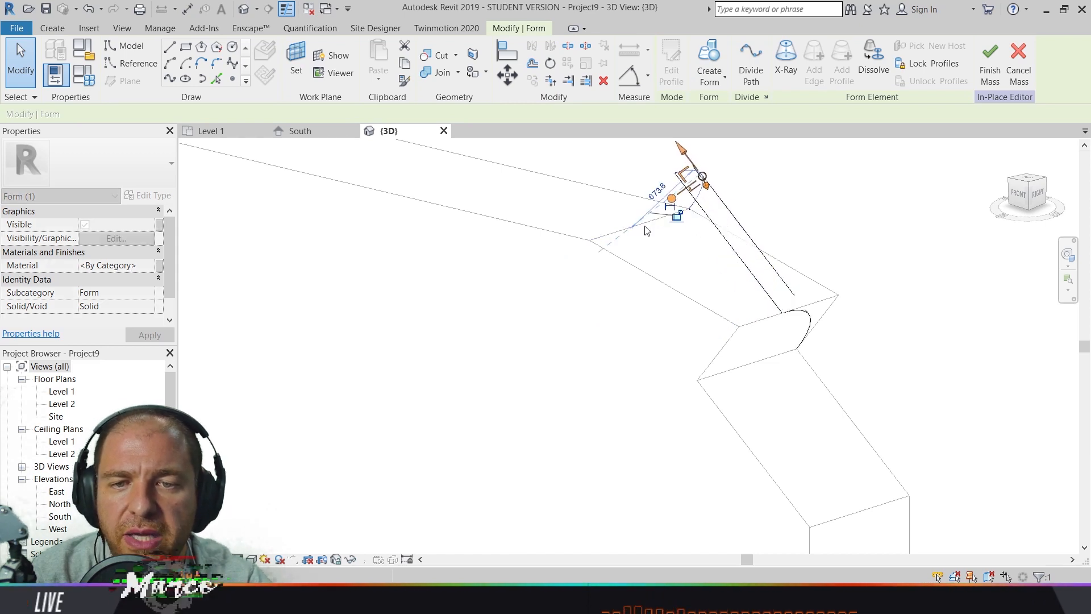
middle_drag(798, 353, 751, 293)
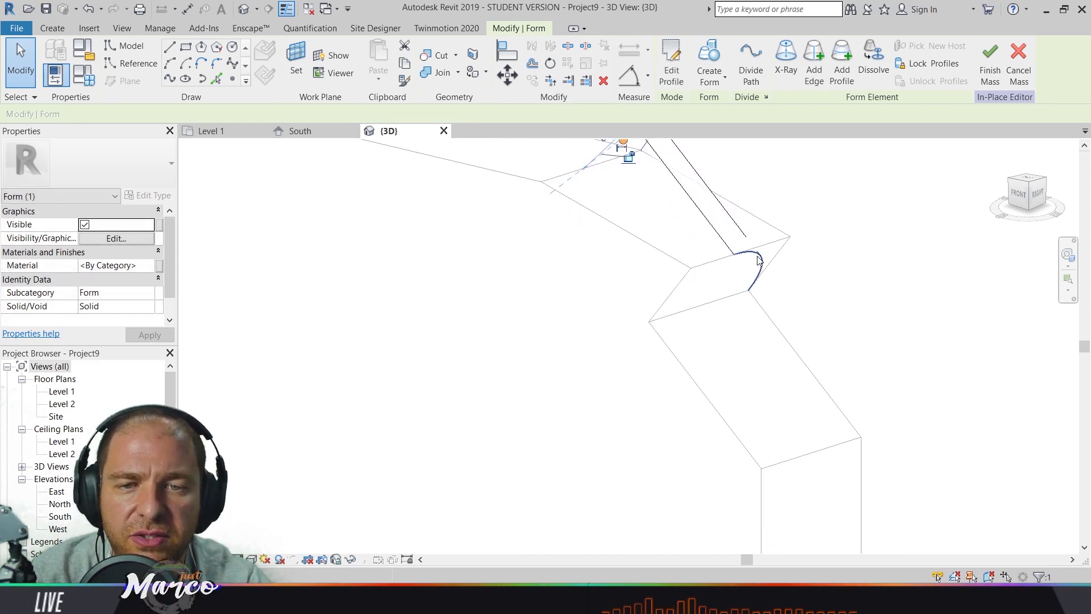
click(761, 273)
drag(743, 237, 855, 384)
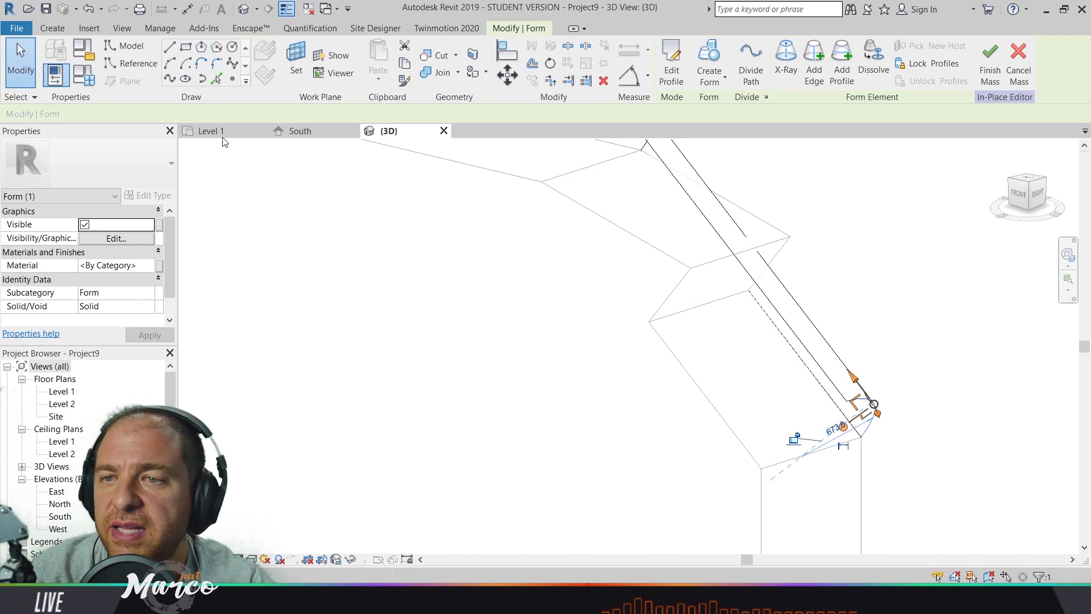
Draw two chained lines on the wall's back face, from the upper corner to the notch tip and down to the lower corner
click(514, 326)
middle_drag(662, 377, 604, 404)
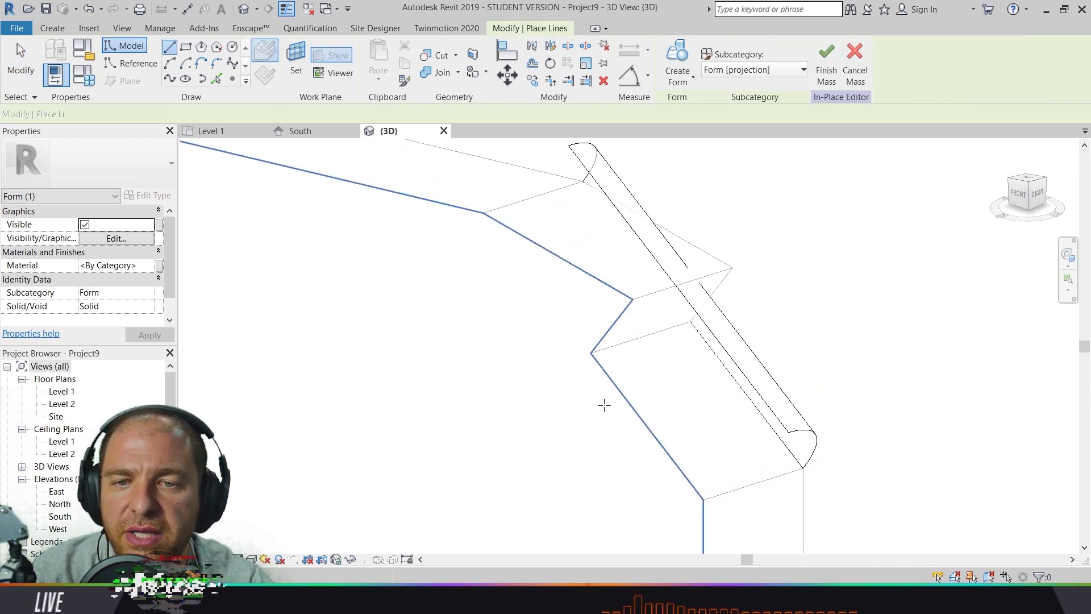
mouse_move(818, 326)
shift+middle_down()
mouse_move(565, 282)
mouse_move(825, 341)
shift+middle_up()
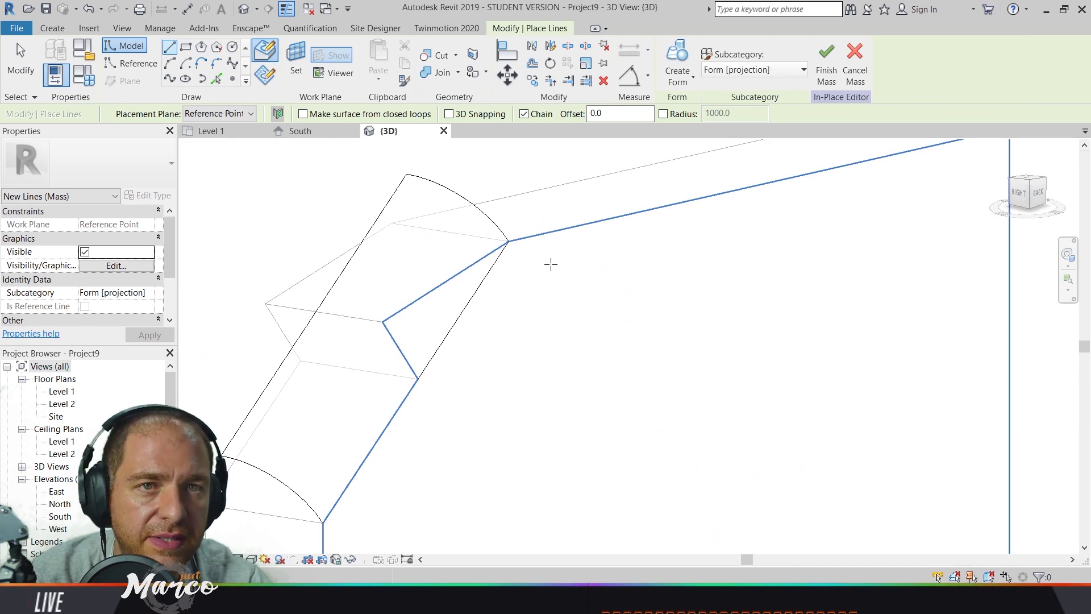
click(508, 241)
click(383, 321)
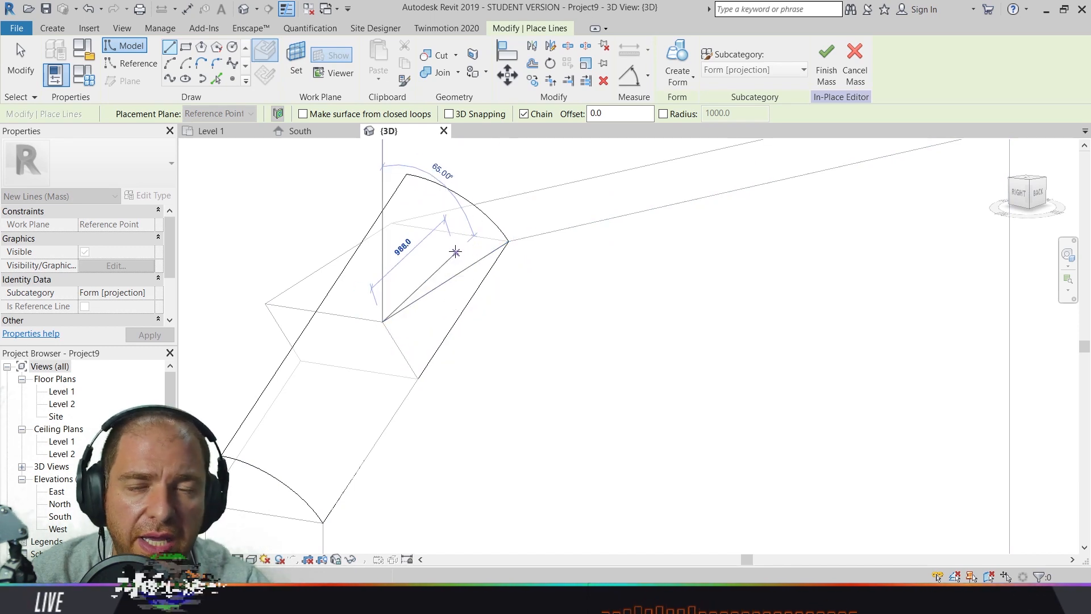
scroll(453, 249, down, 2)
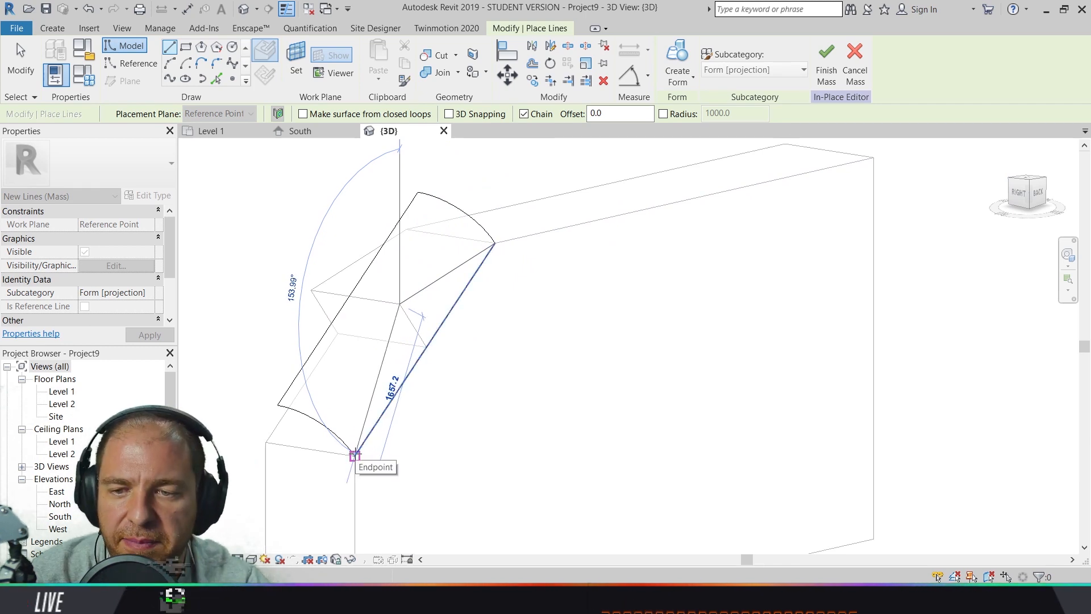
click(354, 455)
Close the loop around the curved surface with lines about 1048 mm across, 528 mm up, 3758 mm diagonally, and back to the upper corner
shift+middle_drag(354, 460, 658, 443)
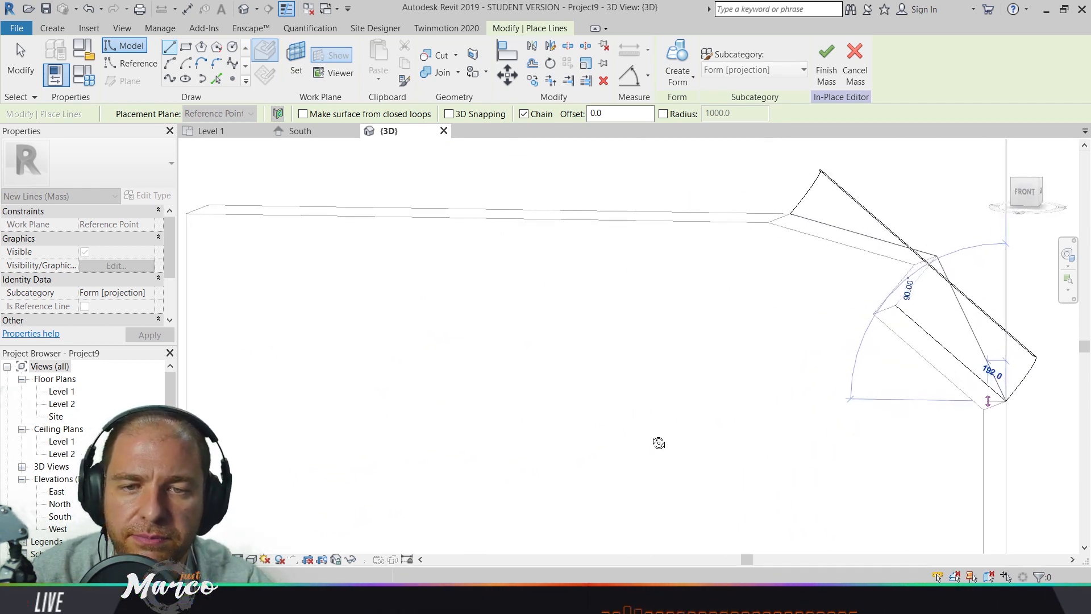
middle_drag(841, 390, 390, 402)
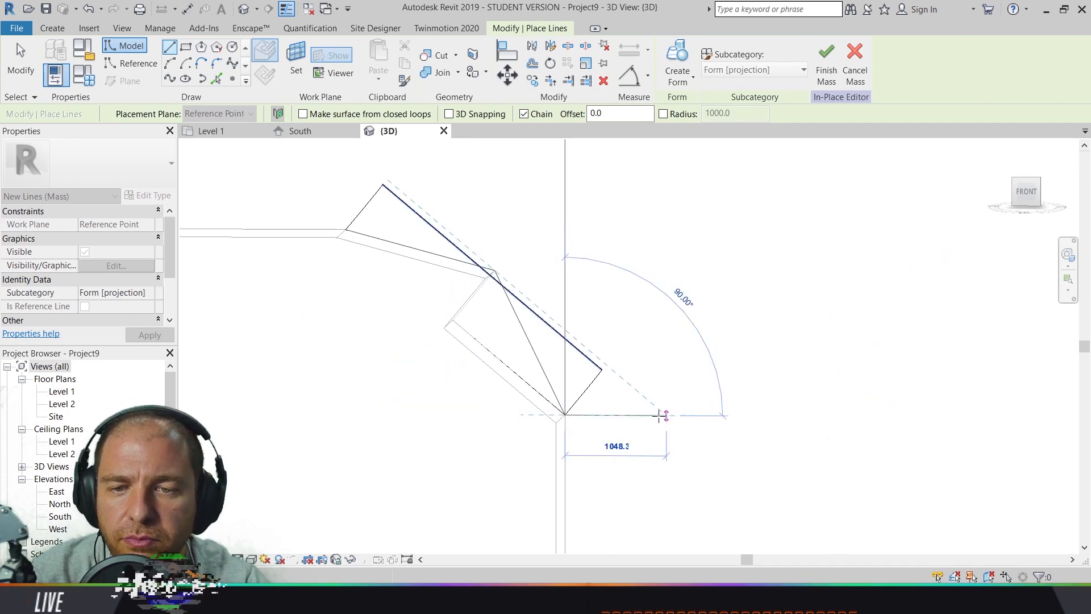
click(651, 356)
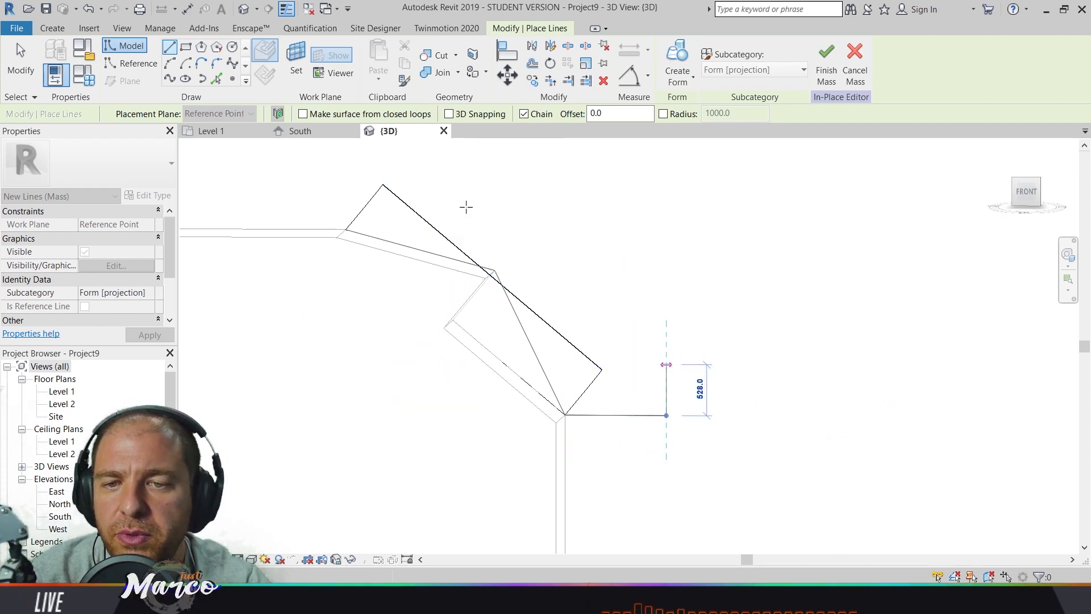
middle_drag(393, 156, 466, 224)
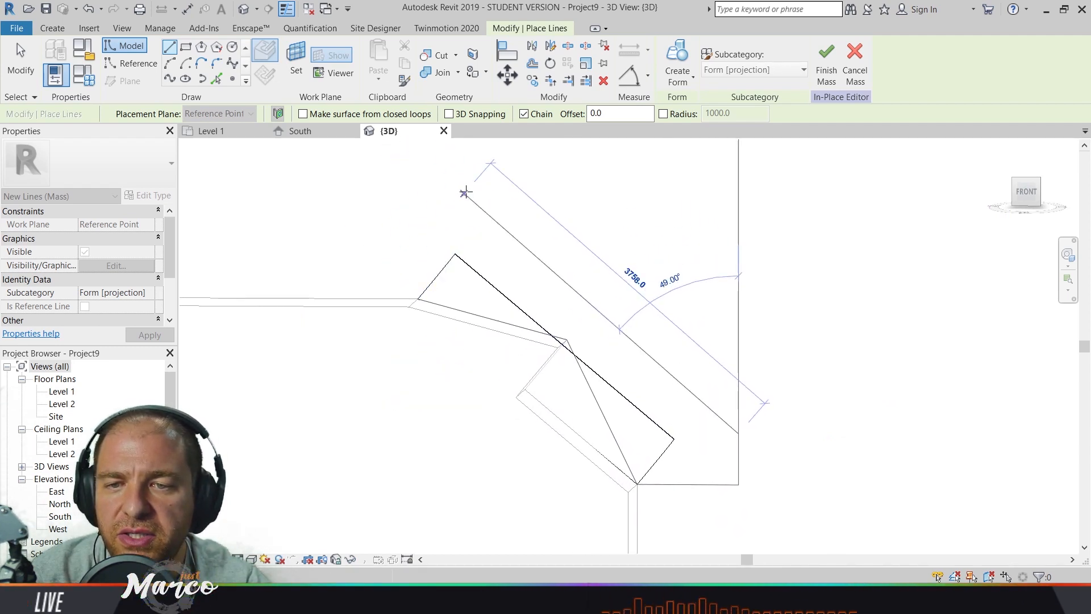
click(423, 200)
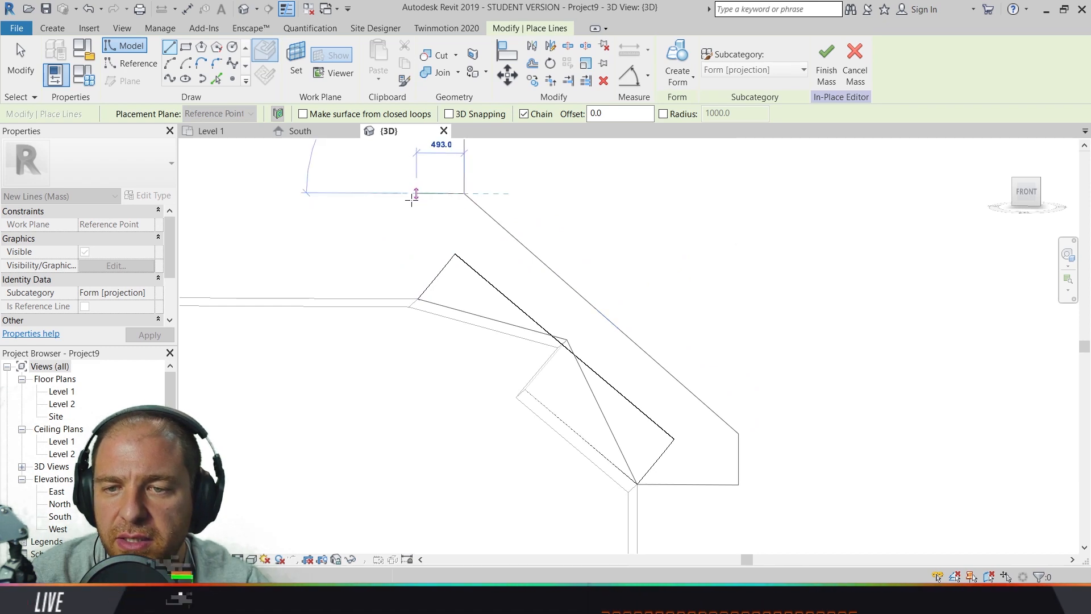
click(398, 278)
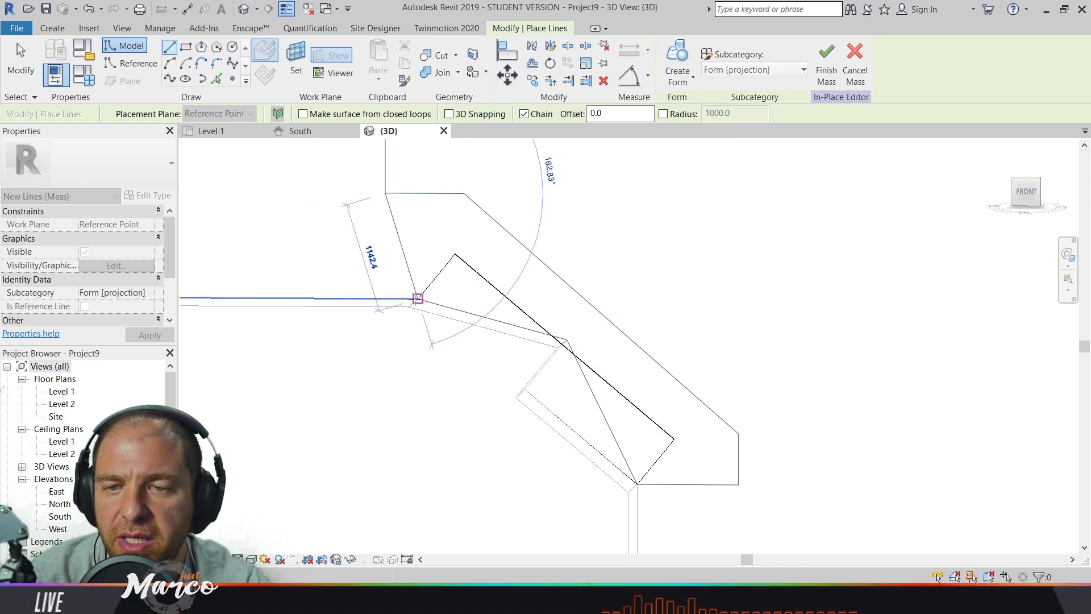
click(418, 298)
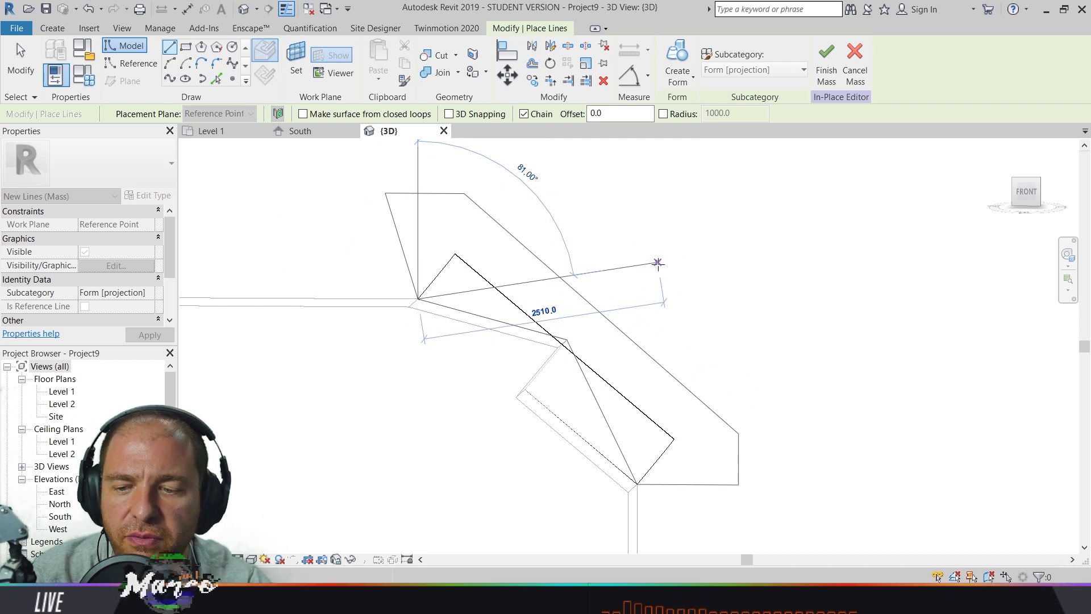
key(Escape)
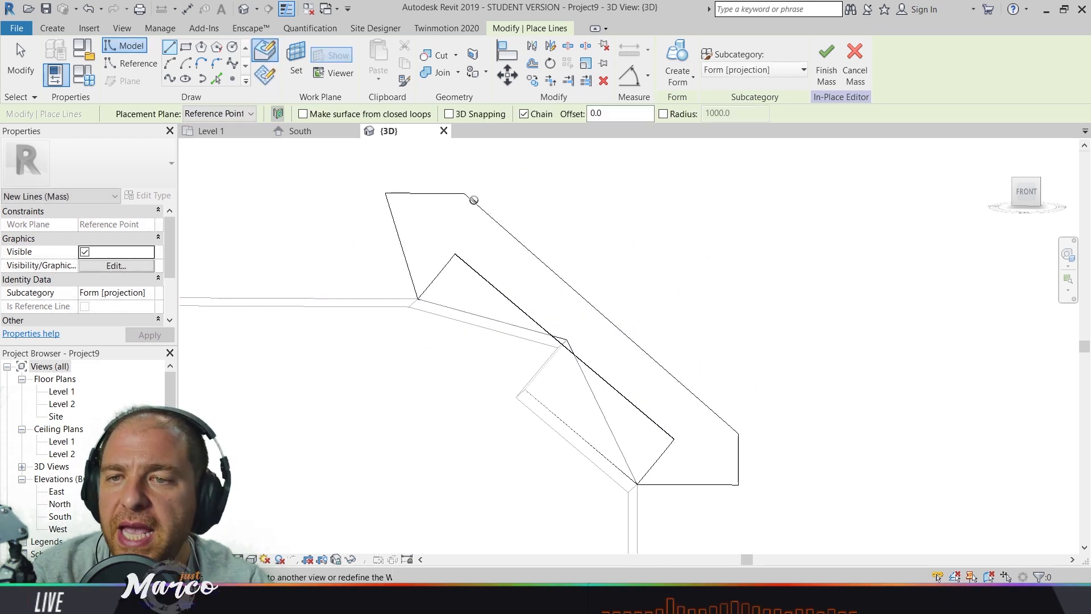
Create a void form from the closed line loop to trim the curved surface, and inspect the trimmed form
shift+middle_drag(591, 261, 526, 285)
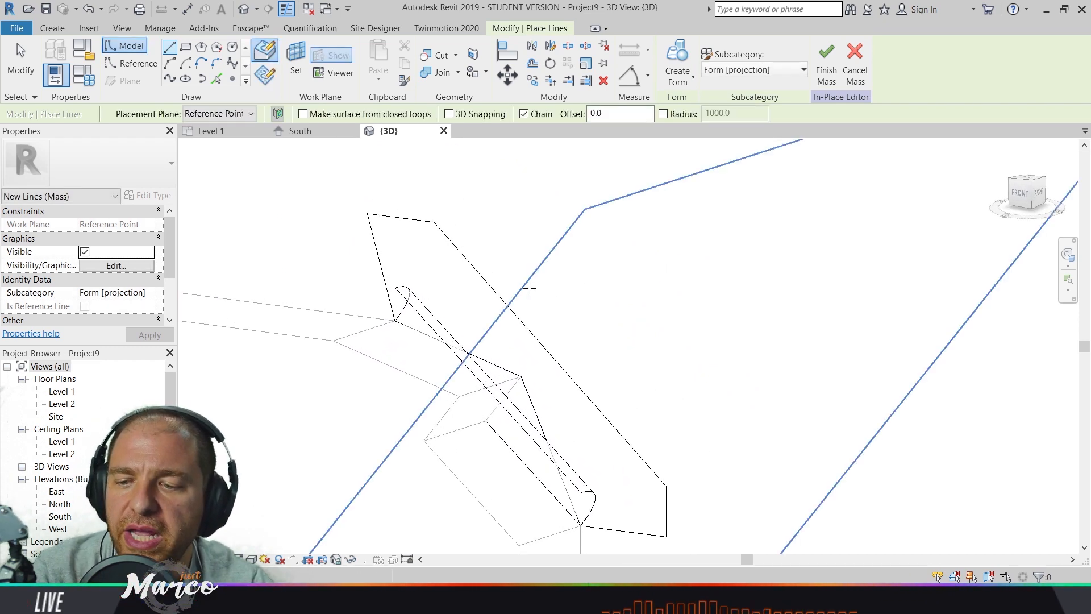
key(Escape)
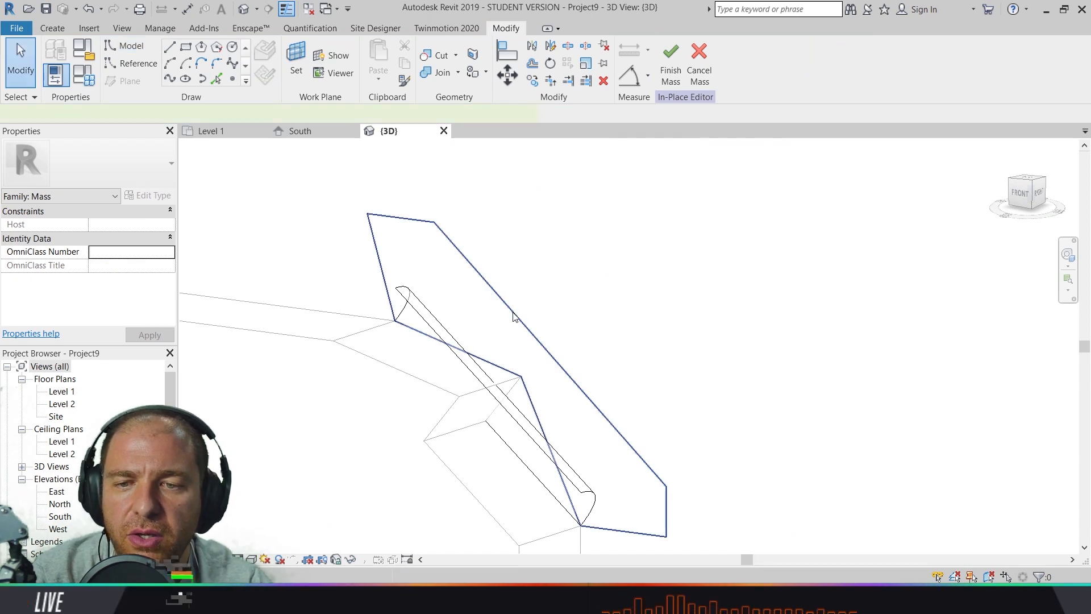
click(513, 317)
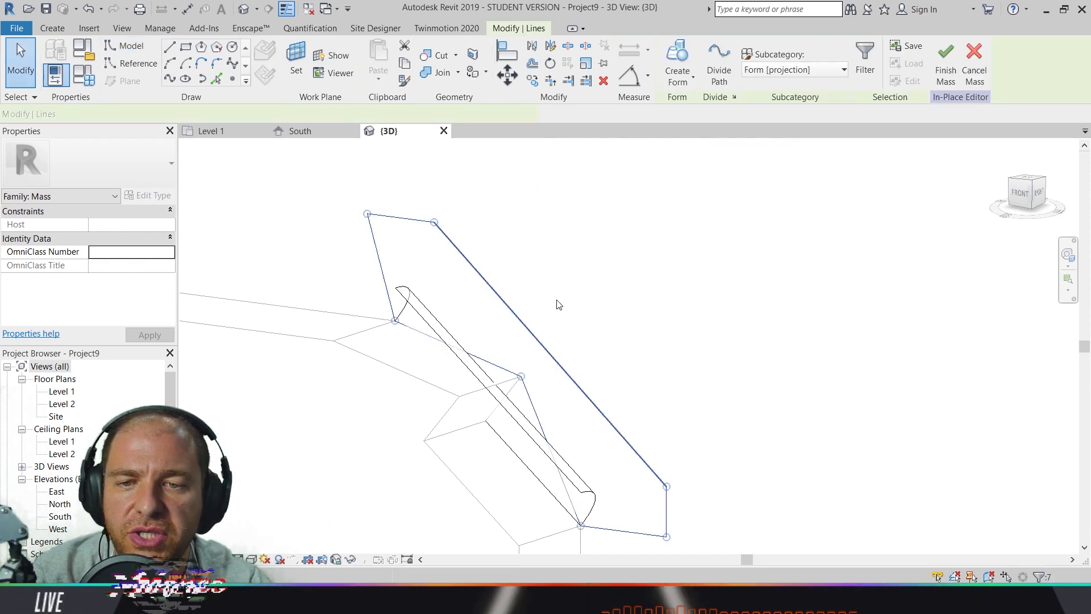
click(689, 84)
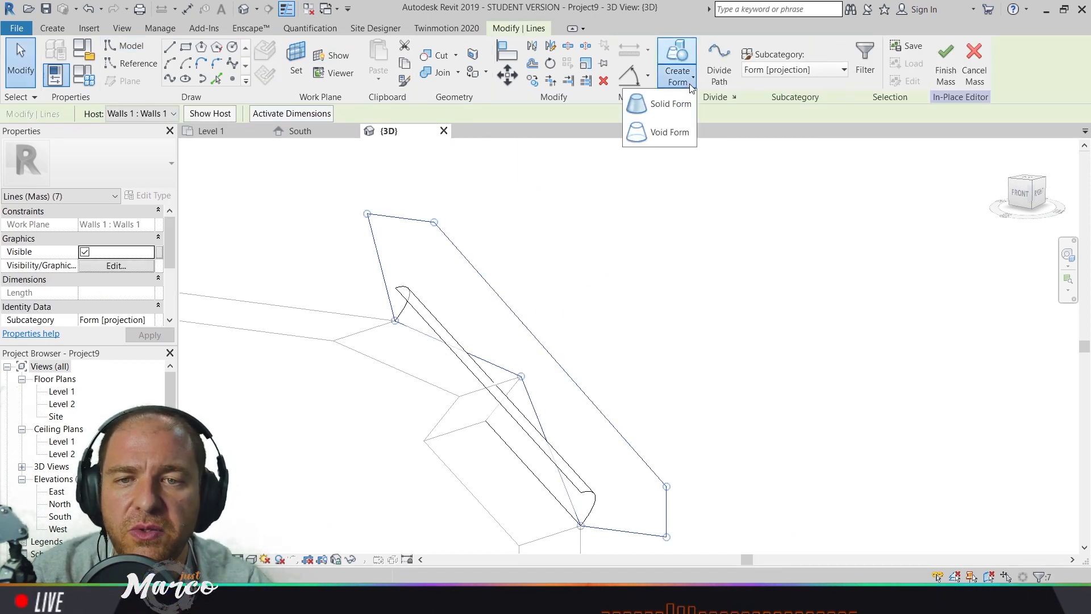
click(685, 136)
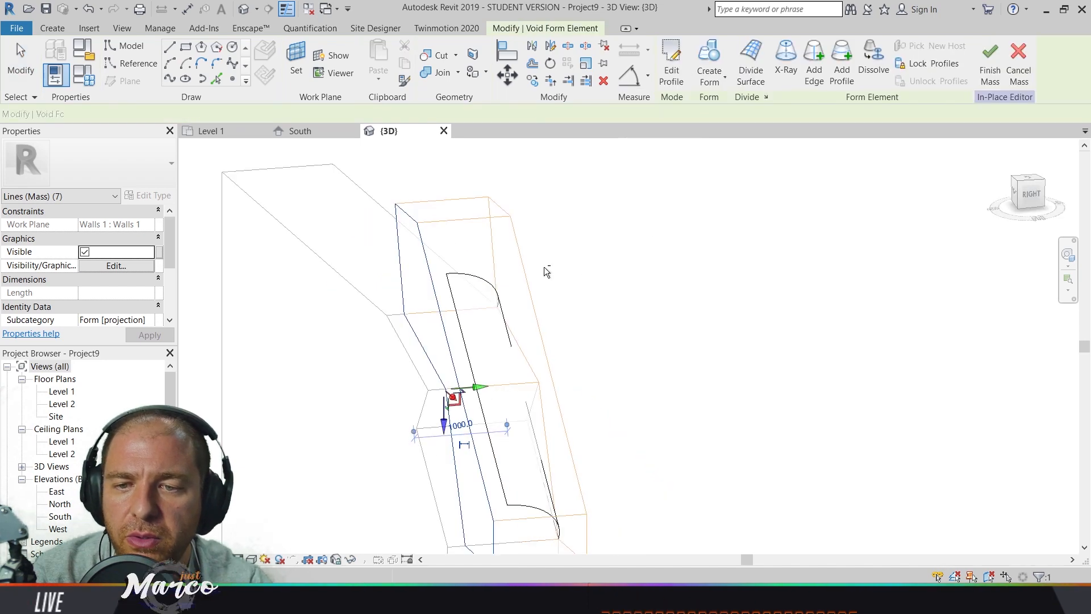
shift+middle_drag(582, 271, 483, 275)
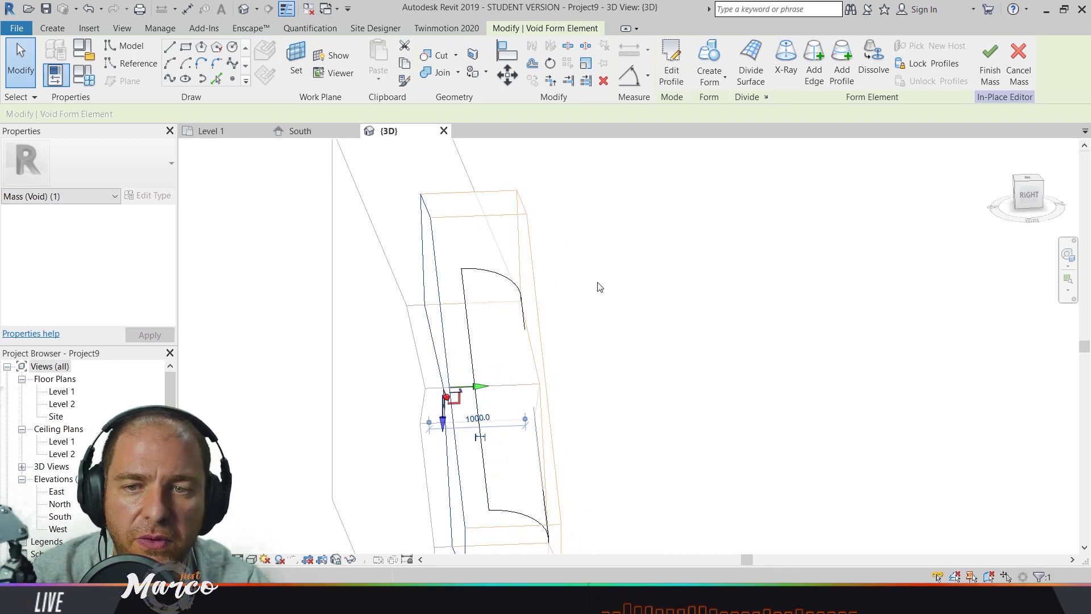
key(Escape)
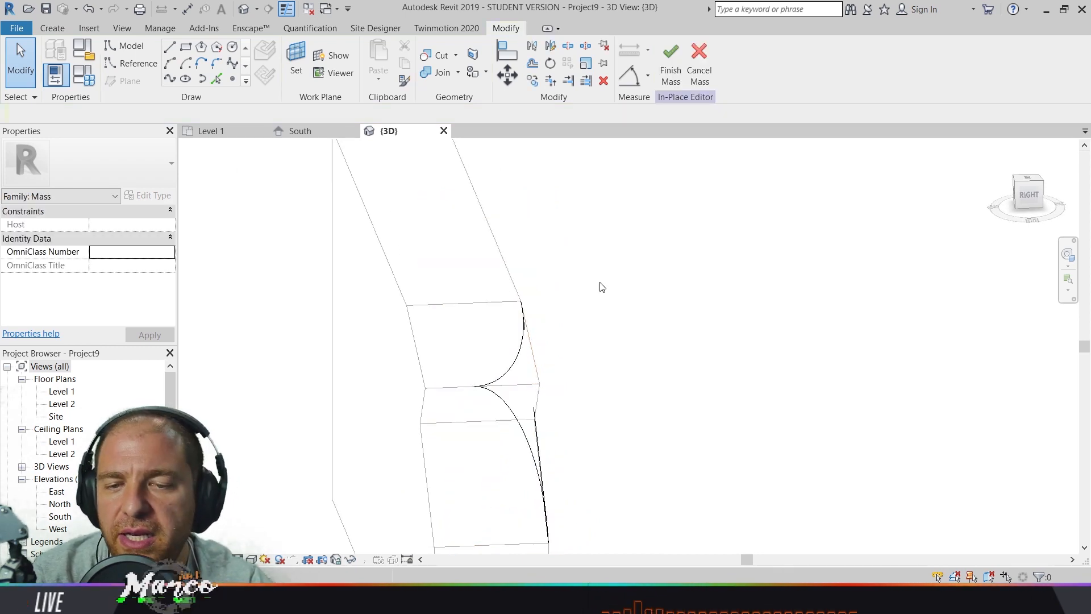
shift+middle_drag(616, 362, 504, 385)
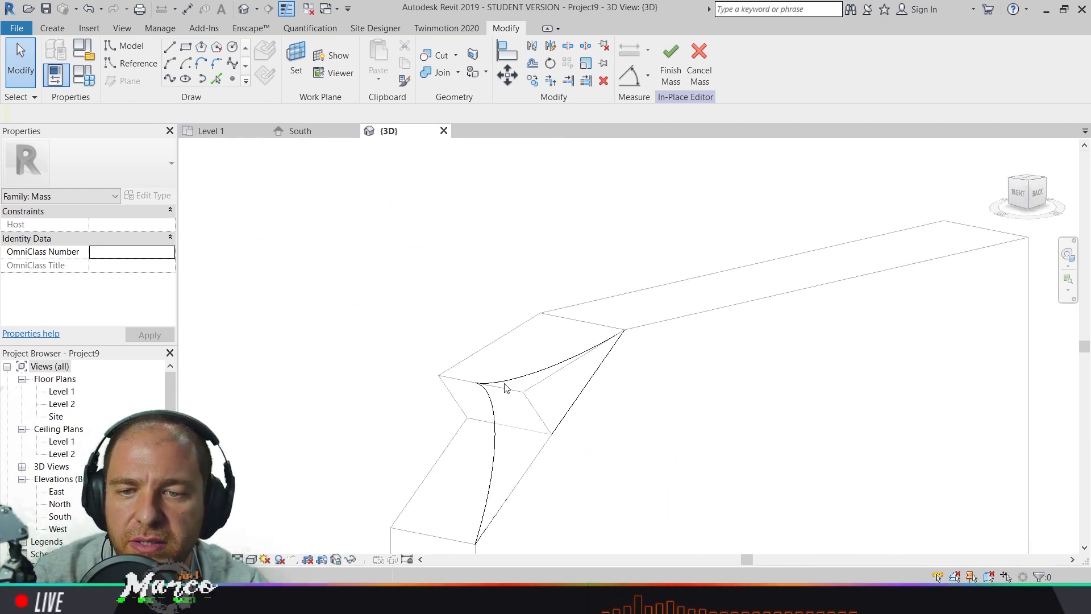
click(500, 432)
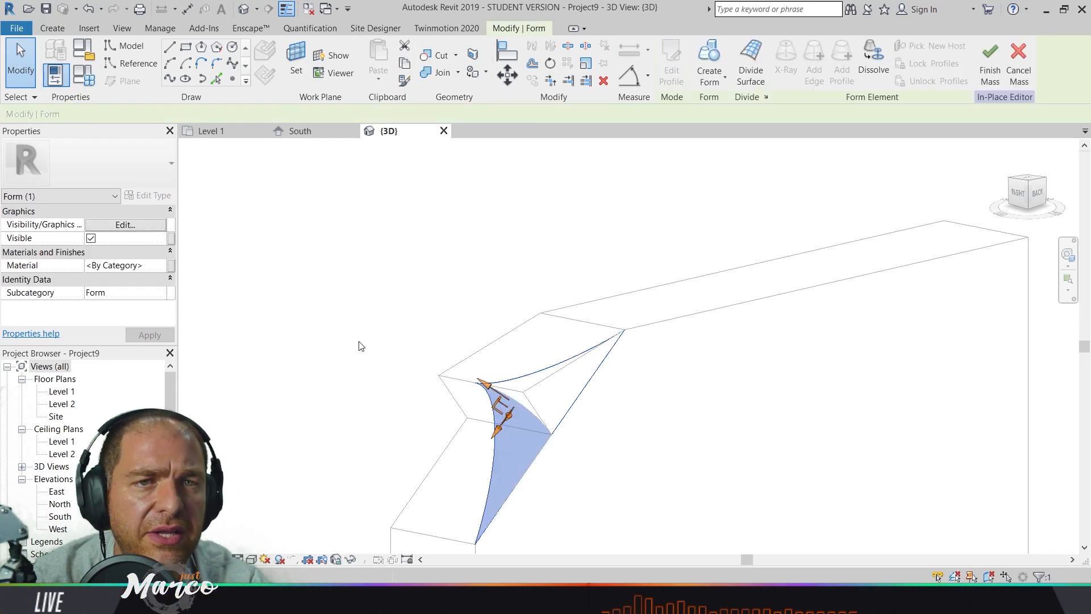
click(412, 292)
Draw a line on the wall's back face joining the upper and lower end points of the curved surface
middle_drag(609, 346, 515, 290)
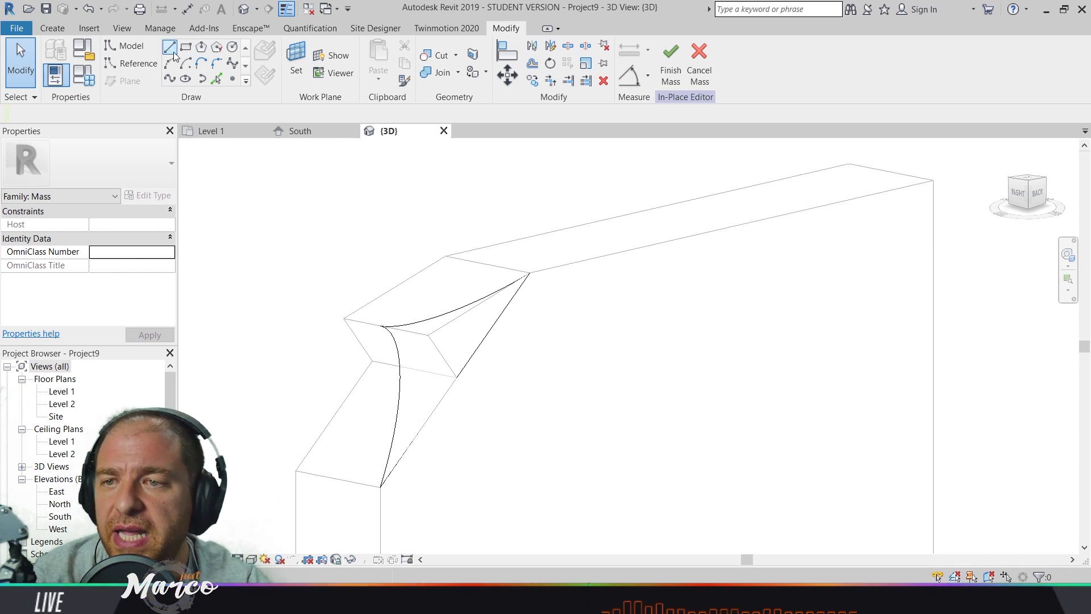
scroll(606, 302, down, 1)
middle_drag(606, 301, 512, 234)
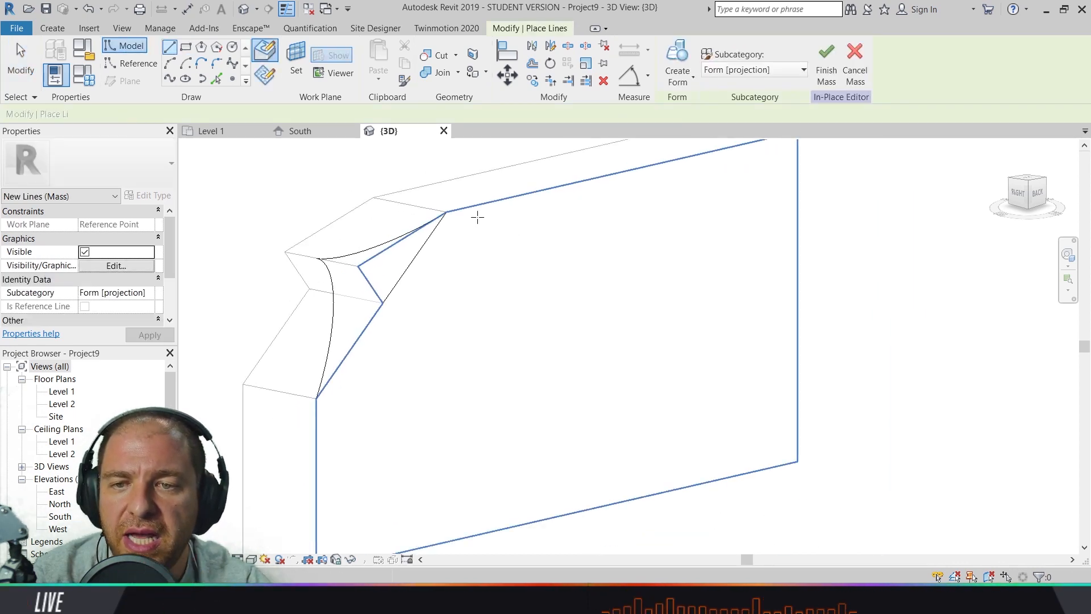
click(170, 49)
click(446, 214)
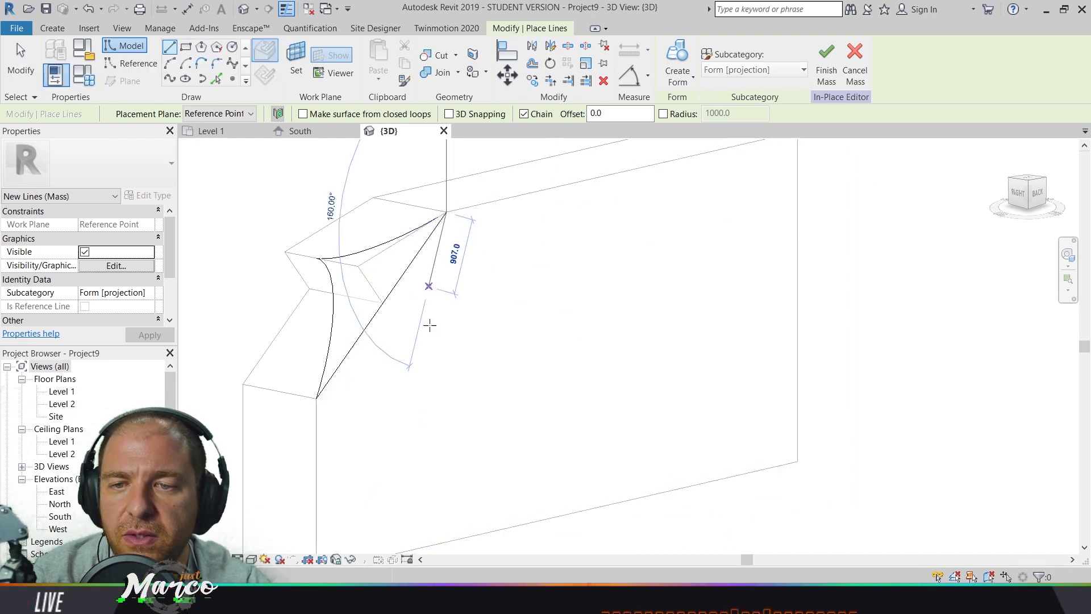
click(317, 398)
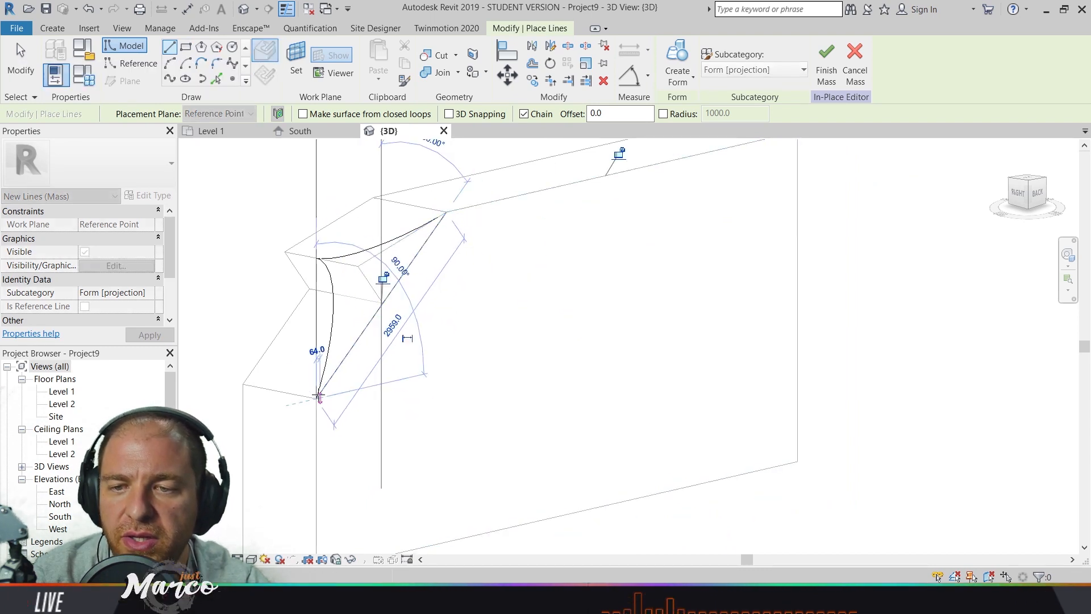
Continue the line chain along the back face's vertical, bottom, far side and top edges to the curved surface's upper point, closing the outline
scroll(316, 394, down, 2)
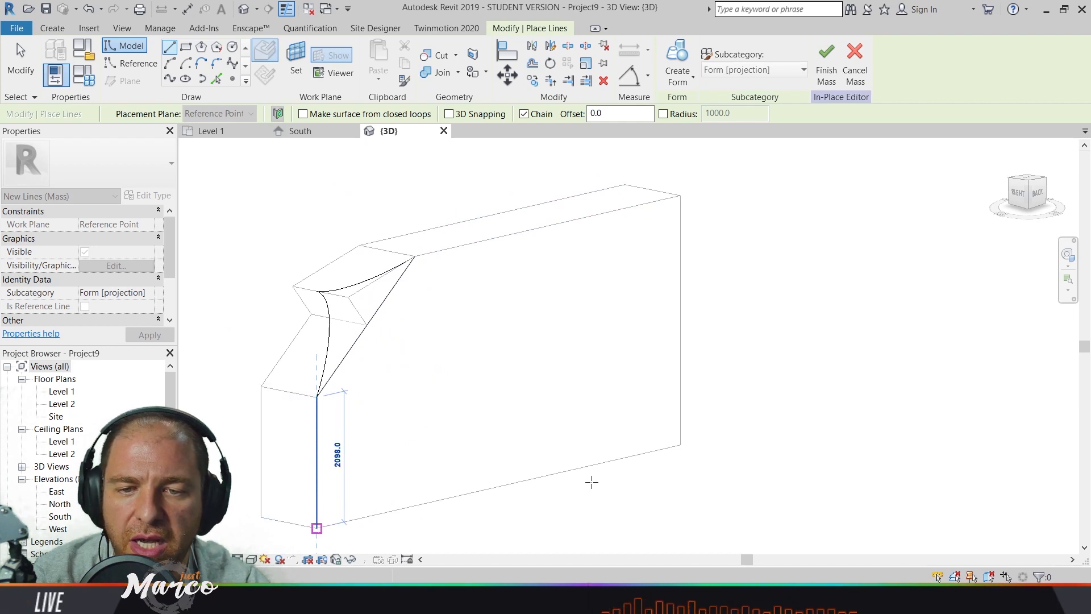
click(316, 528)
click(694, 255)
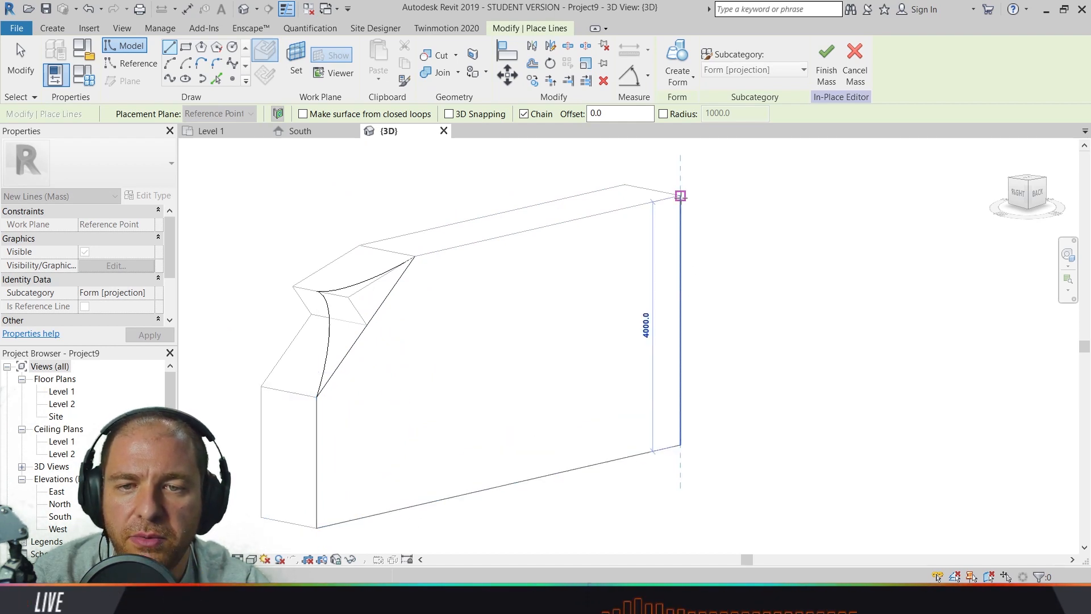
click(414, 256)
key(Escape)
key(Escape)
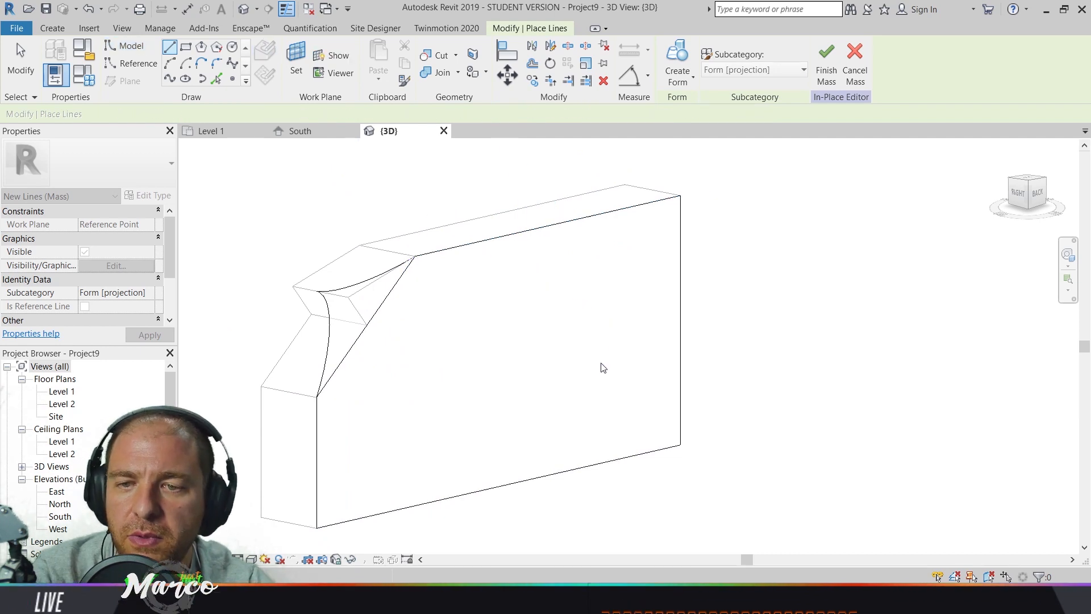
Create a solid form from the closed outline on the wall's back face
click(655, 204)
click(677, 76)
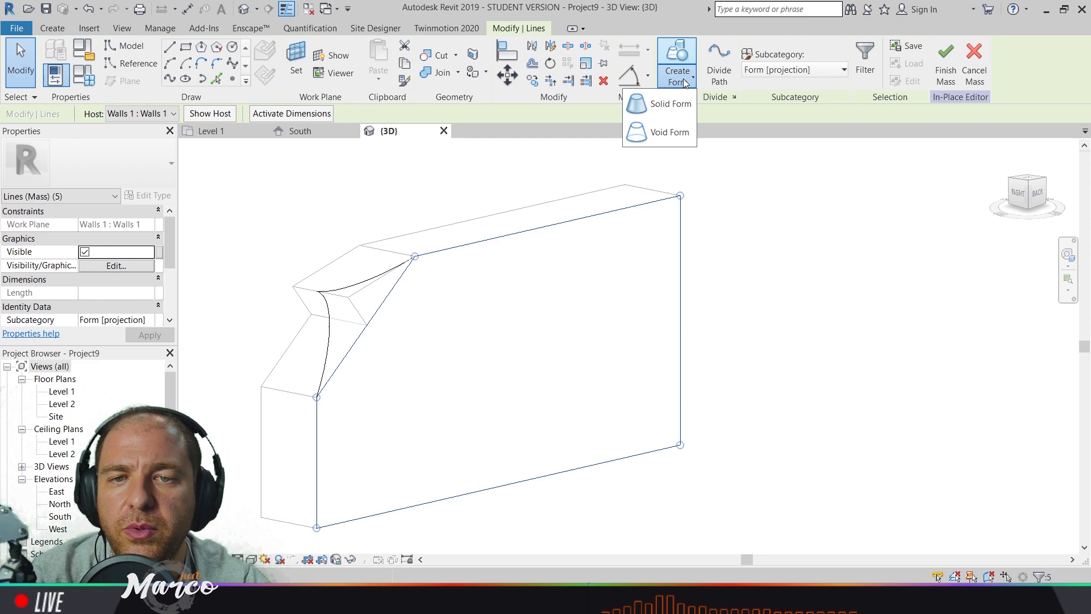
click(683, 112)
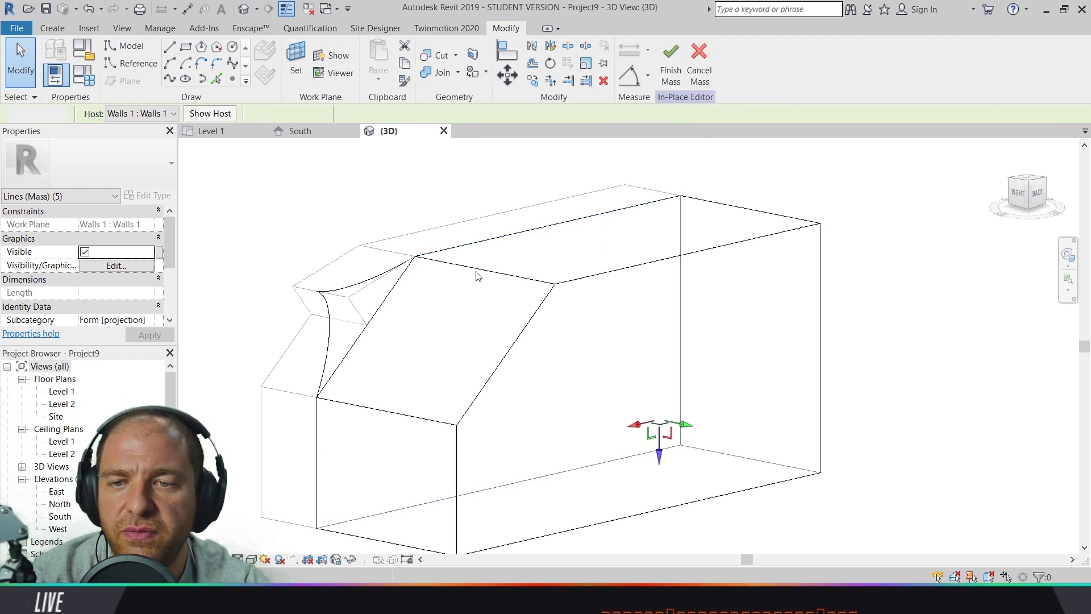
Move the solid form's outer face through to the opposite side of the outline, giving a depth of about 1553 mm
shift+middle_drag(509, 312, 569, 339)
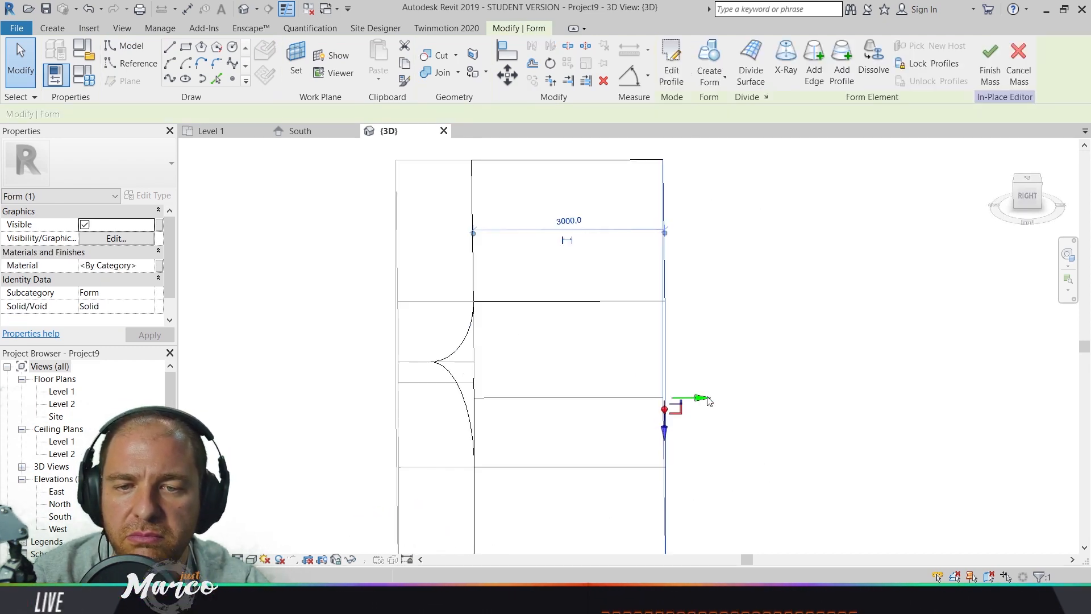
drag(704, 400, 415, 376)
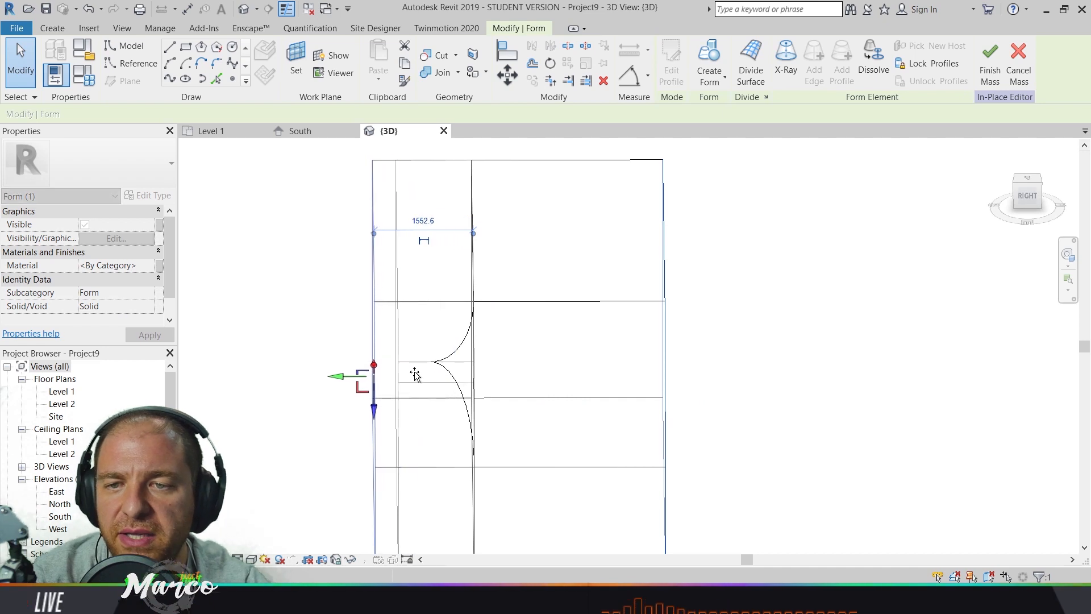
scroll(824, 307, up, 1)
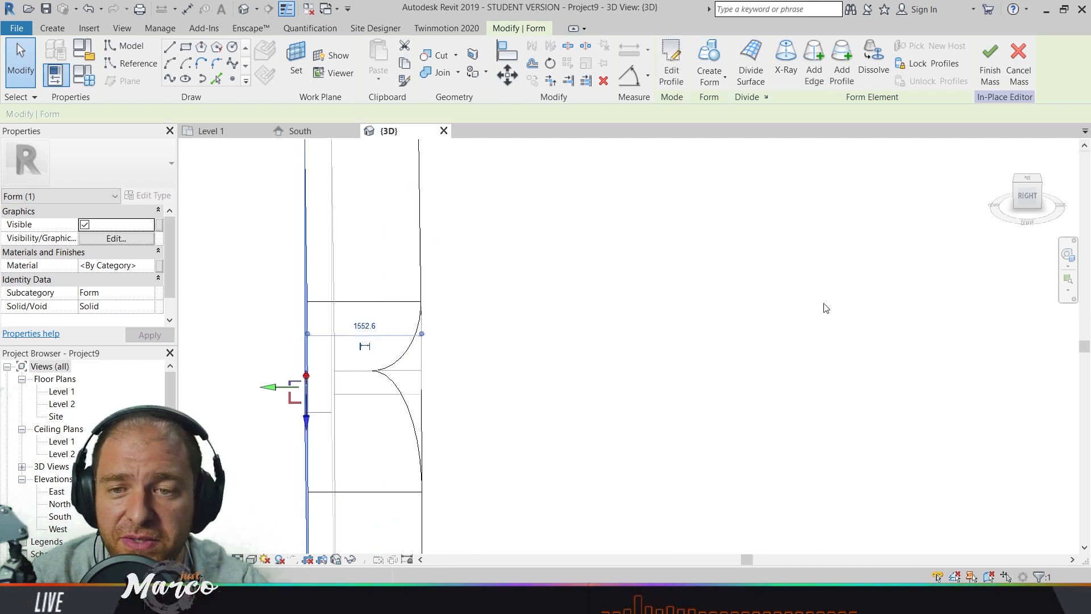
scroll(825, 308, down, 3)
shift+middle_drag(825, 309, 777, 463)
click(777, 464)
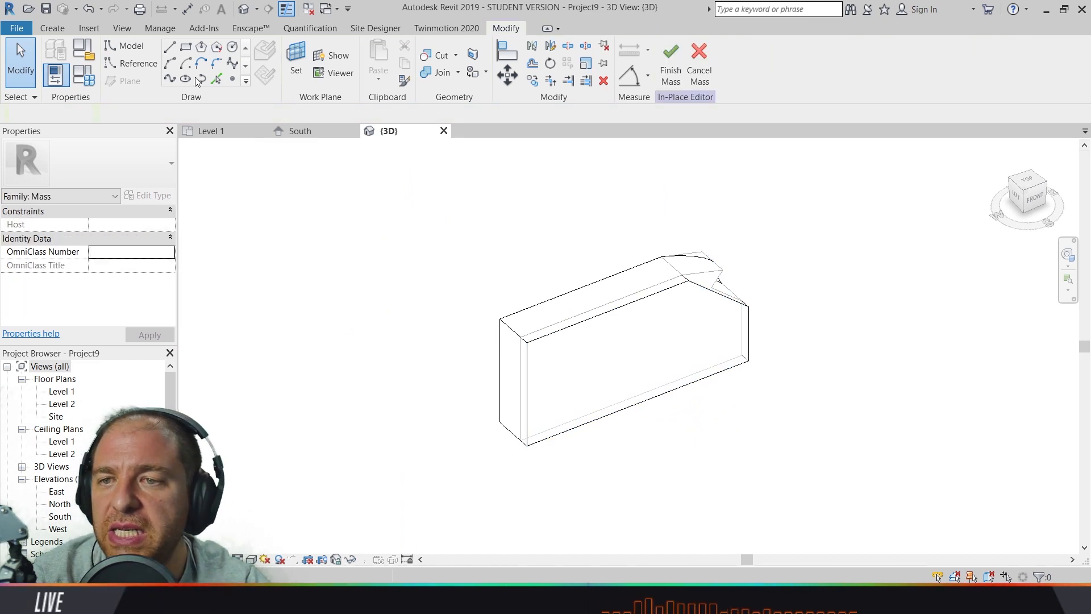
Draw a 90° arc of about 1553 mm radius from the solid form's lower back corner, at the end opposite the notch
shift+middle_drag(483, 470, 473, 248)
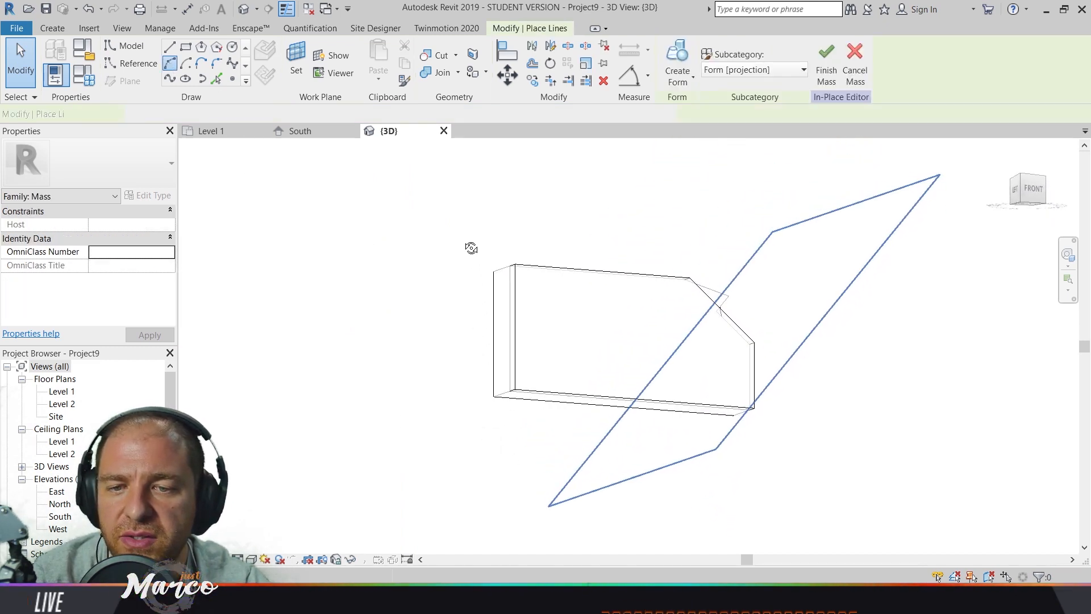
scroll(500, 407, down, 1)
scroll(502, 409, up, 5)
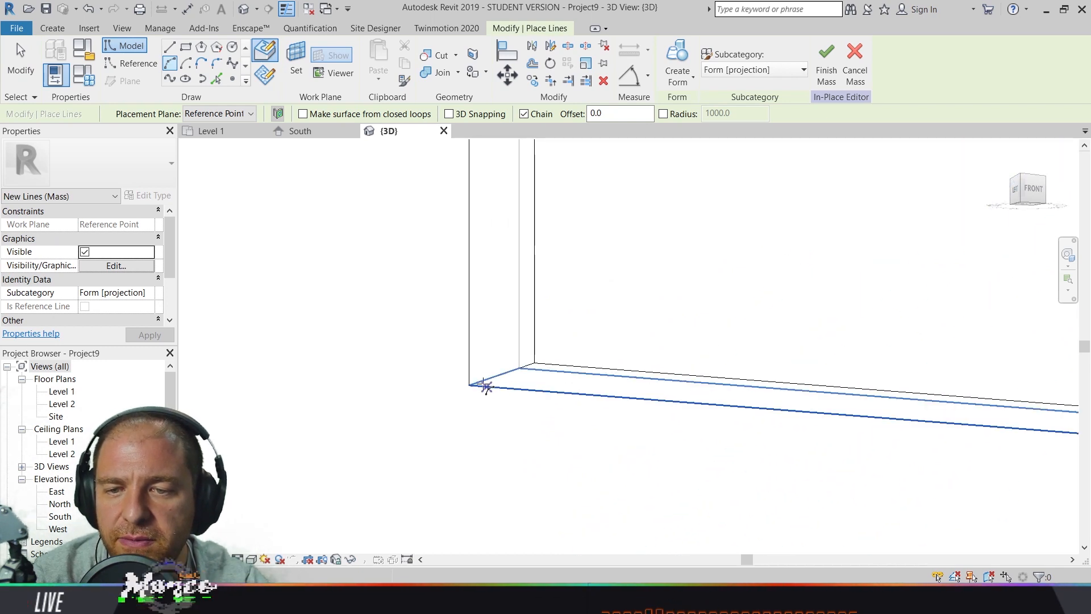
click(468, 385)
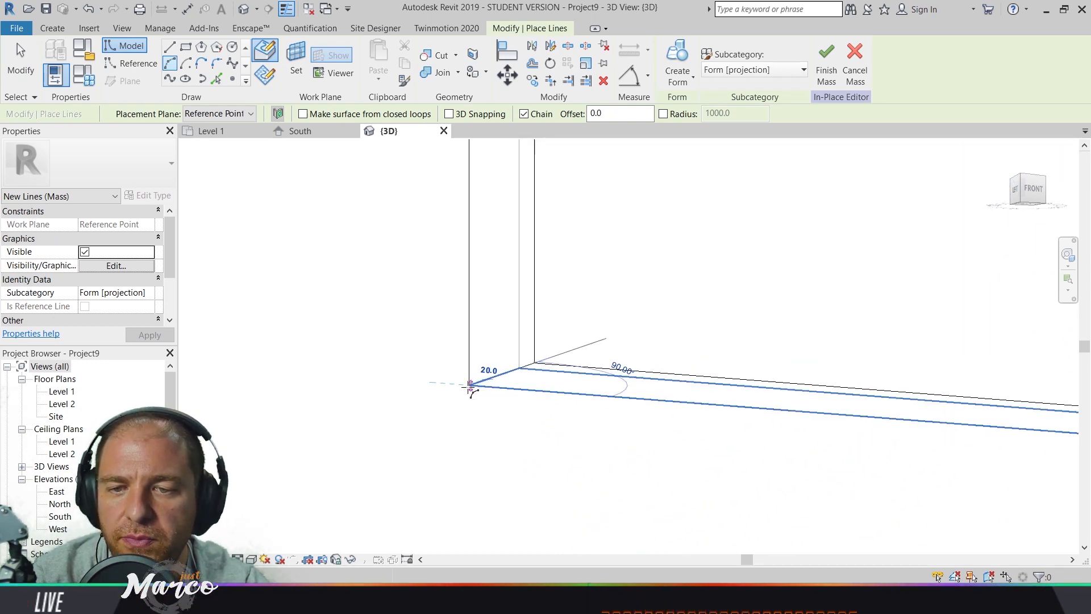
shift+middle_drag(469, 386, 472, 515)
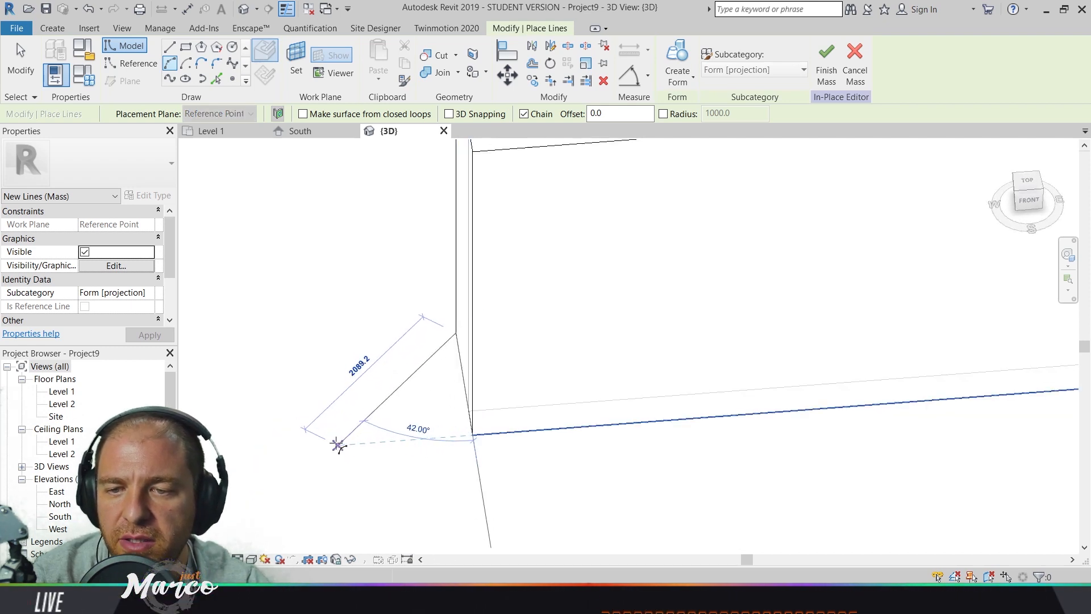
click(335, 446)
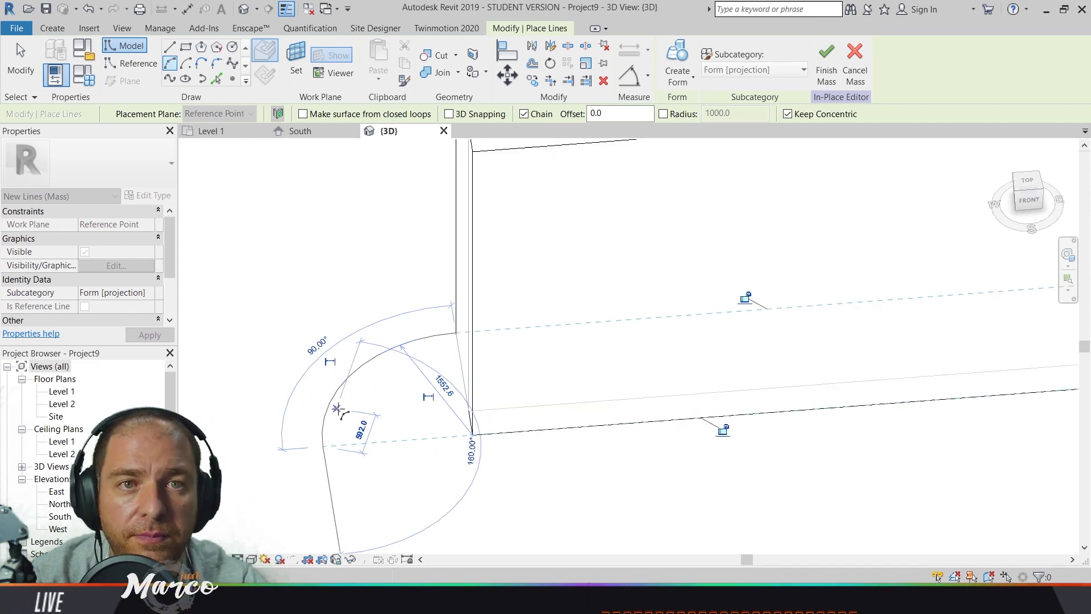
key(Escape)
key(Escape)
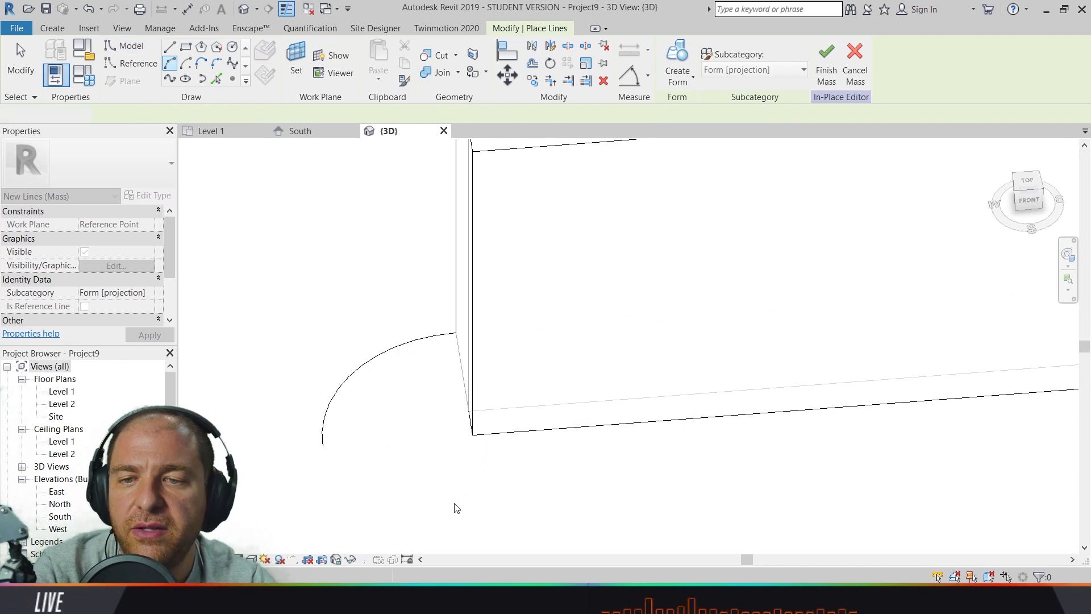
Create a form from the arc as an upright curved surface
scroll(456, 502, up, 2)
scroll(459, 500, down, 3)
scroll(462, 503, down, 1)
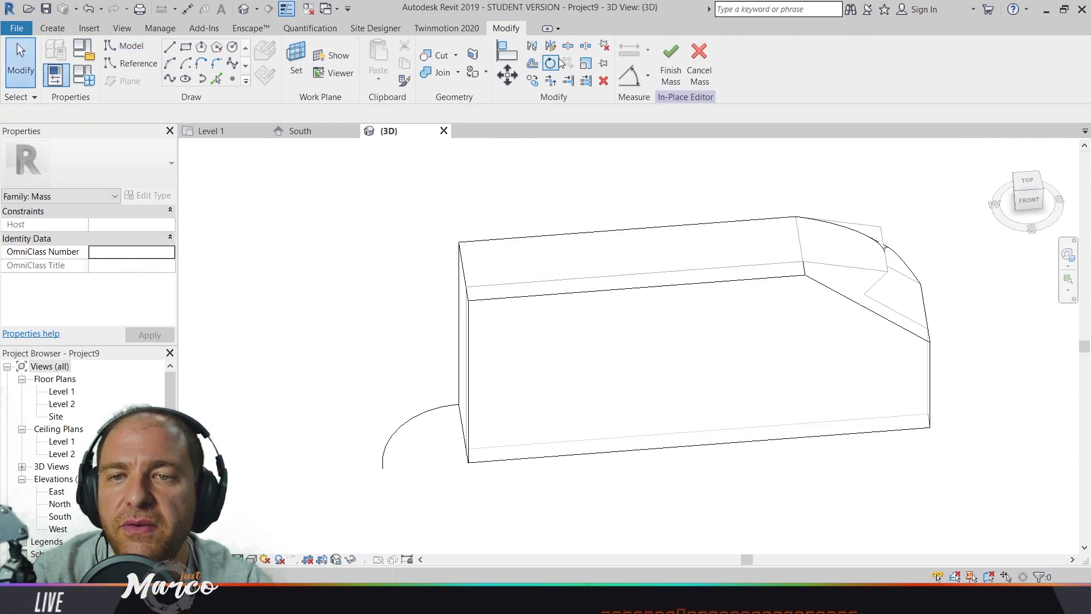
click(414, 410)
click(679, 63)
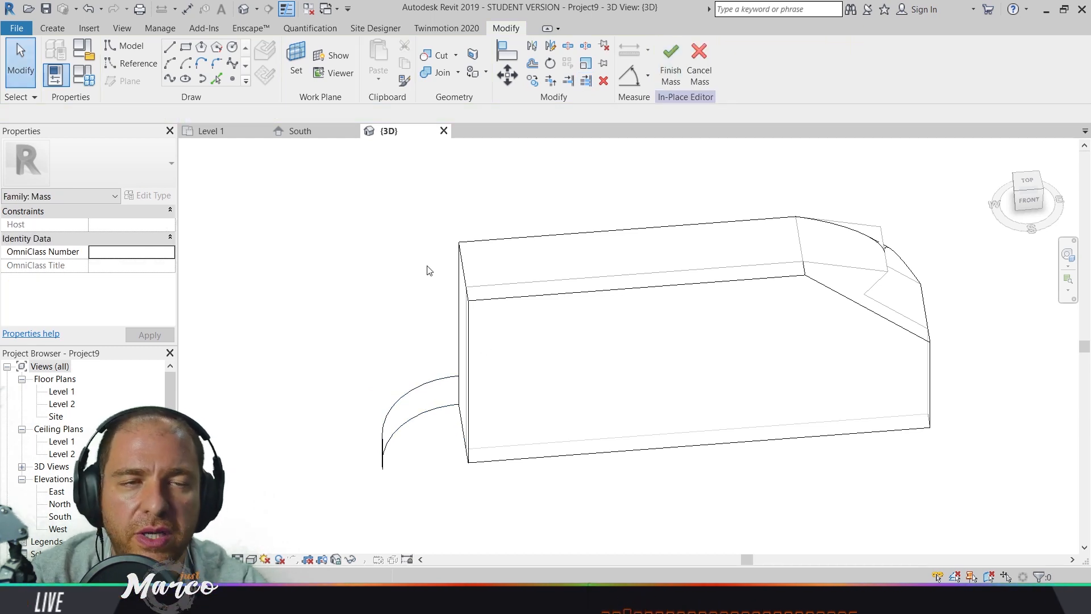
Align the arc surface's upper edge with the top of the solid form, and finish the mass
click(508, 62)
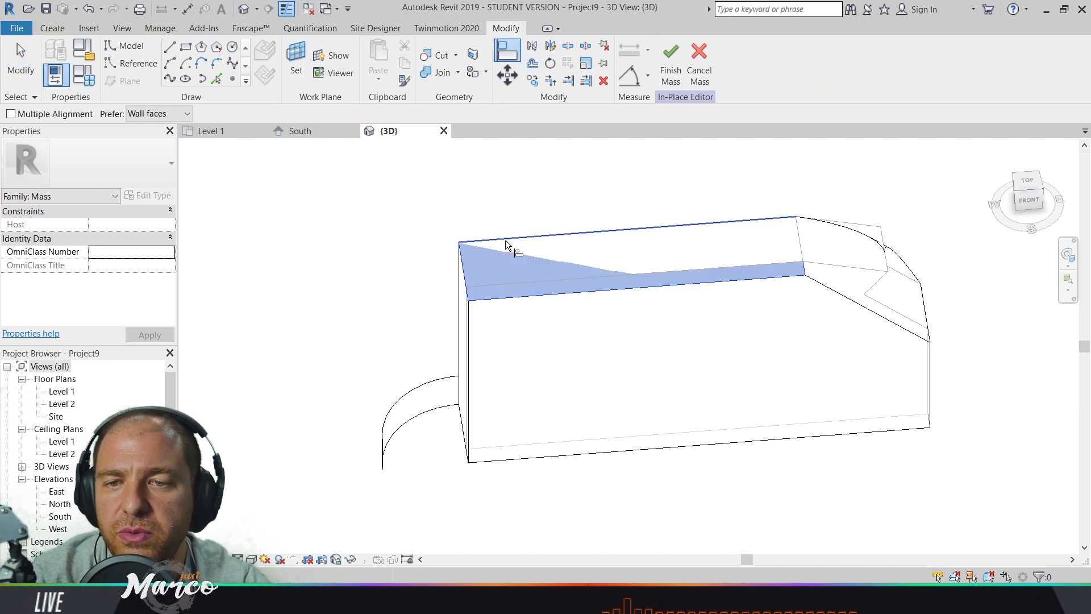
click(506, 240)
click(418, 378)
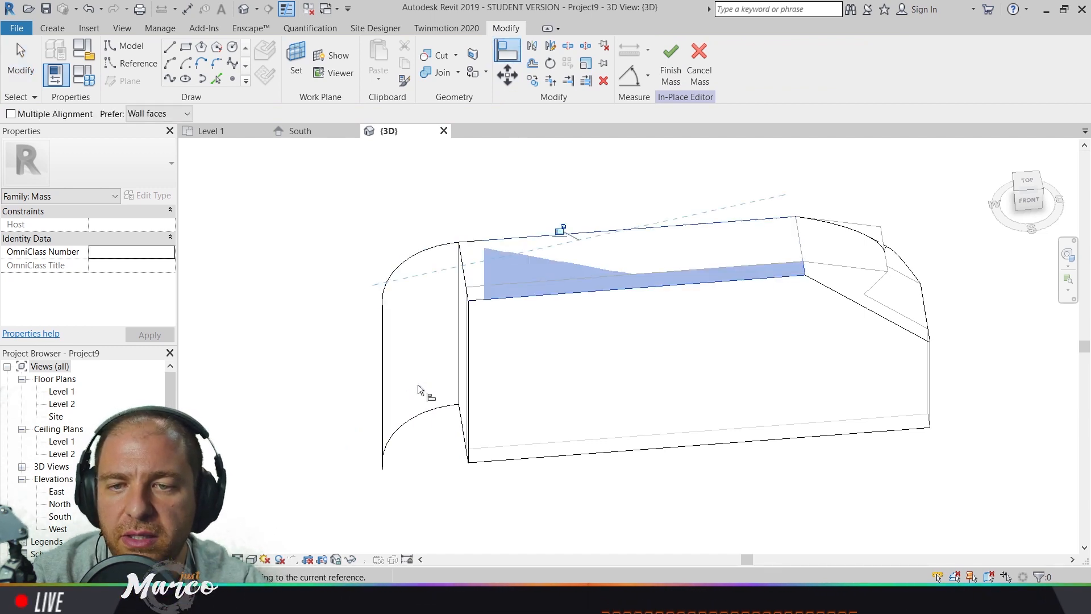
click(673, 75)
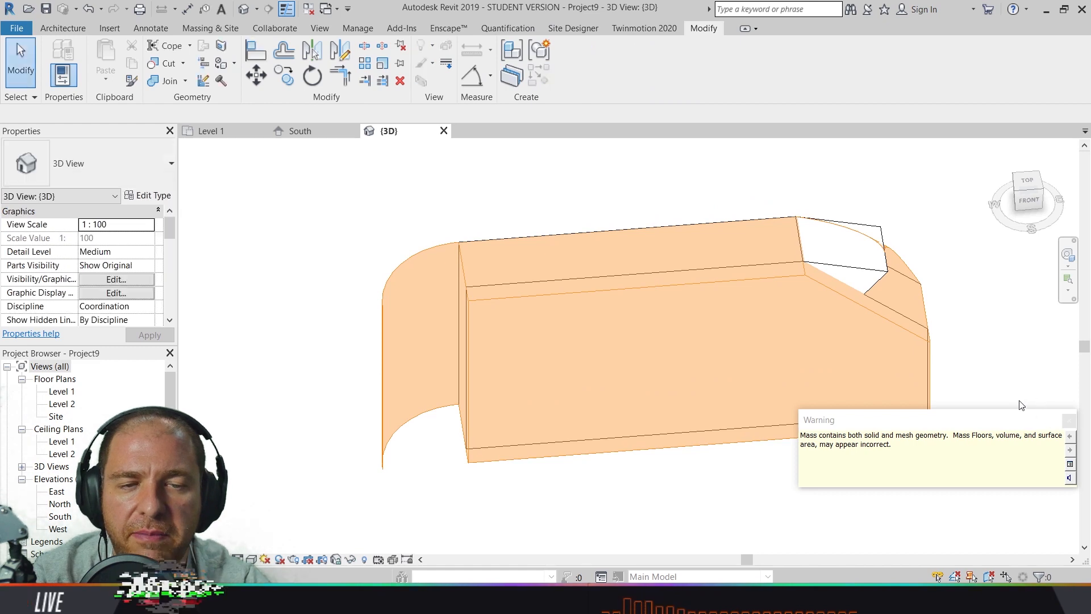
Hide the notched in-place wall element in the 3D view
shift+middle_drag(827, 333, 714, 273)
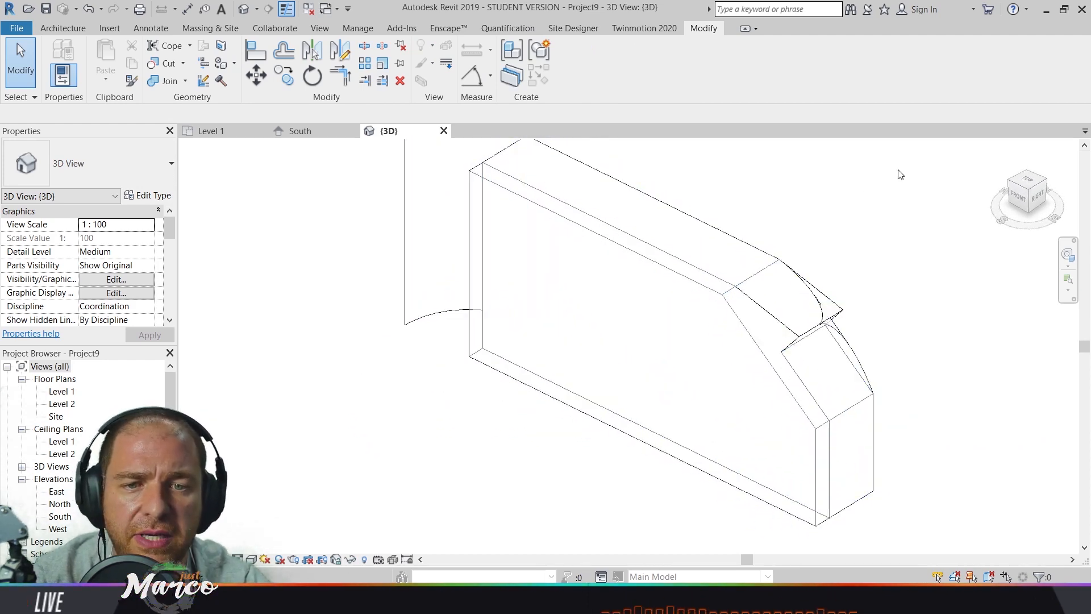
click(834, 316)
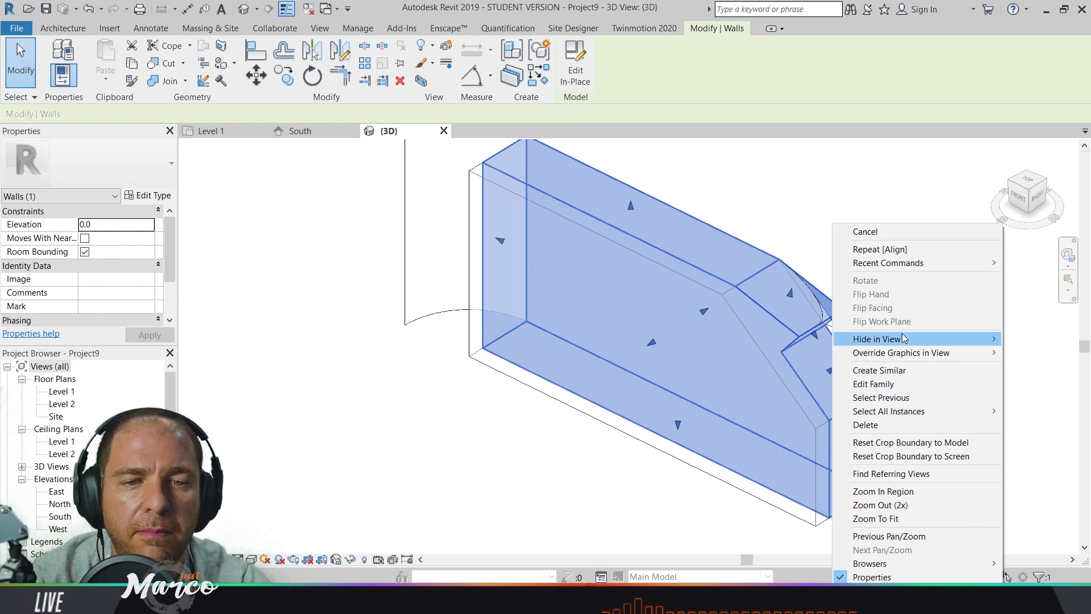
mouse_move(908, 341)
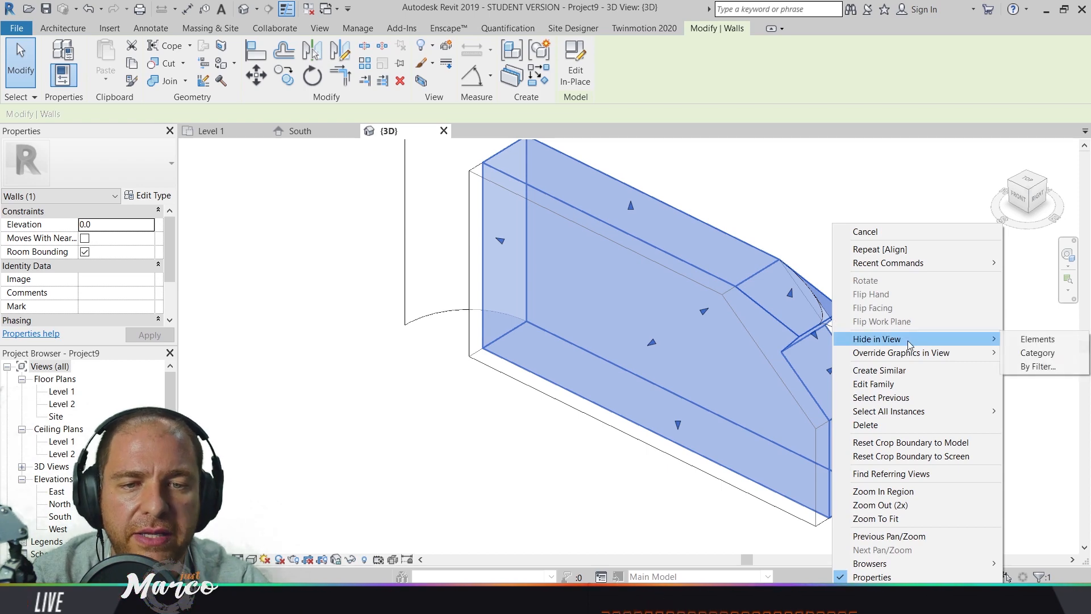
click(1043, 341)
shift+middle_drag(888, 313, 955, 359)
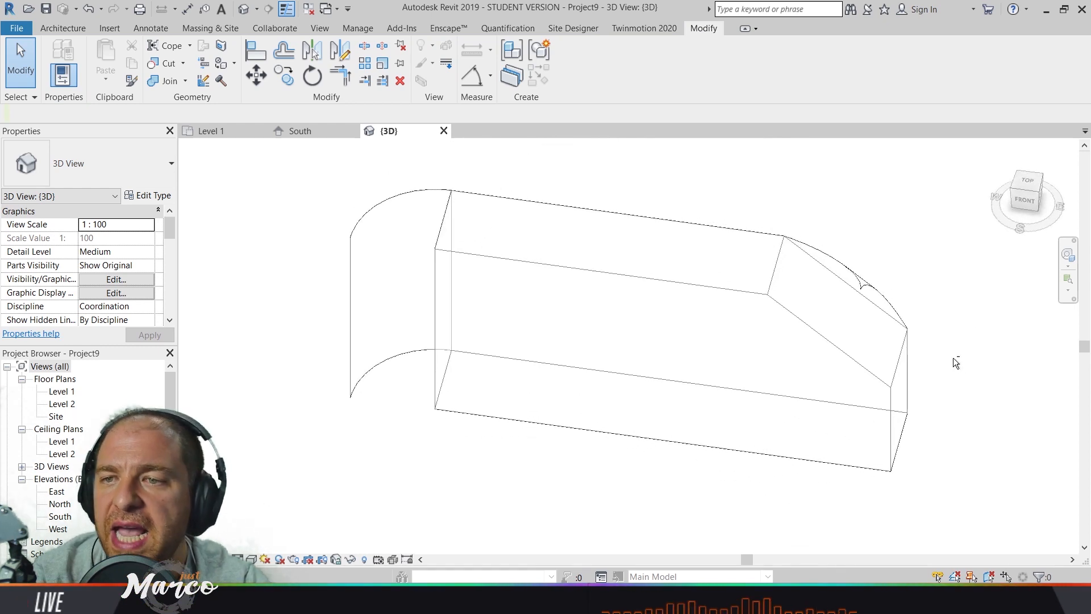
Start a new wall using the Generic - 90mm Brick type
click(66, 27)
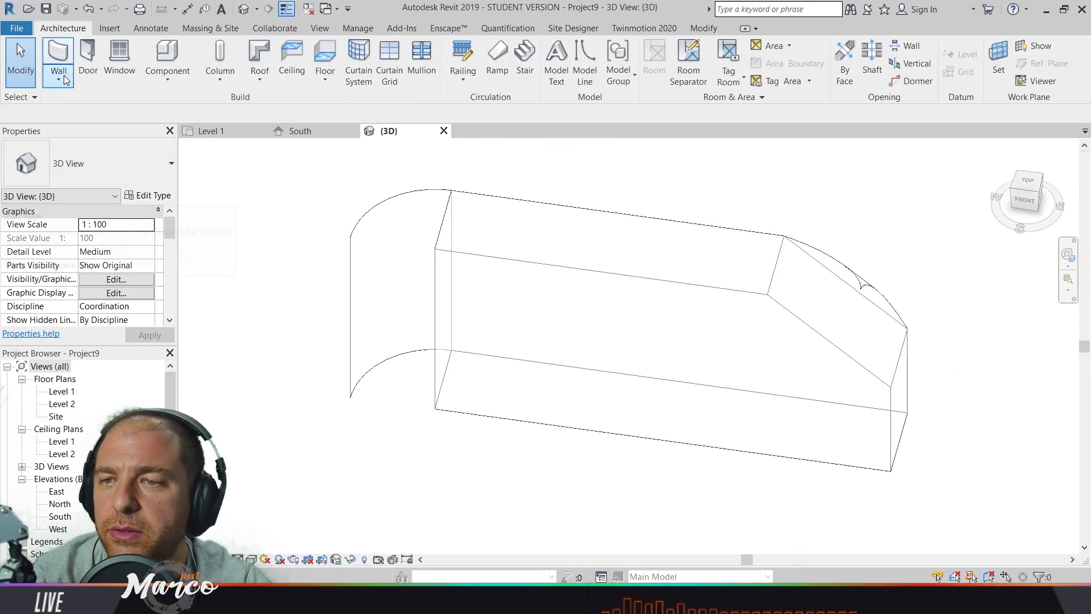
click(59, 57)
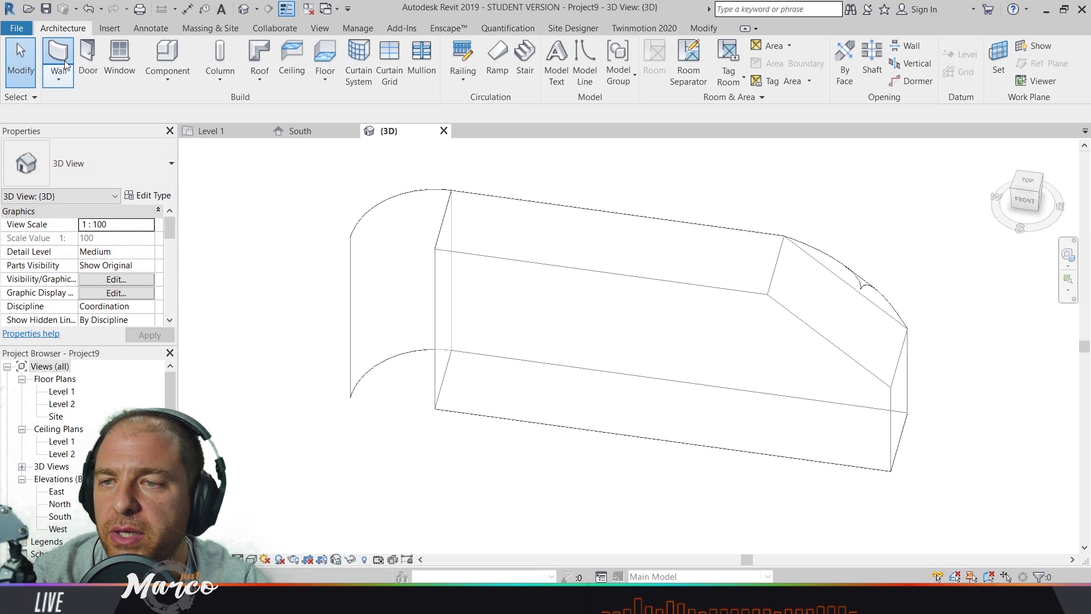
click(171, 168)
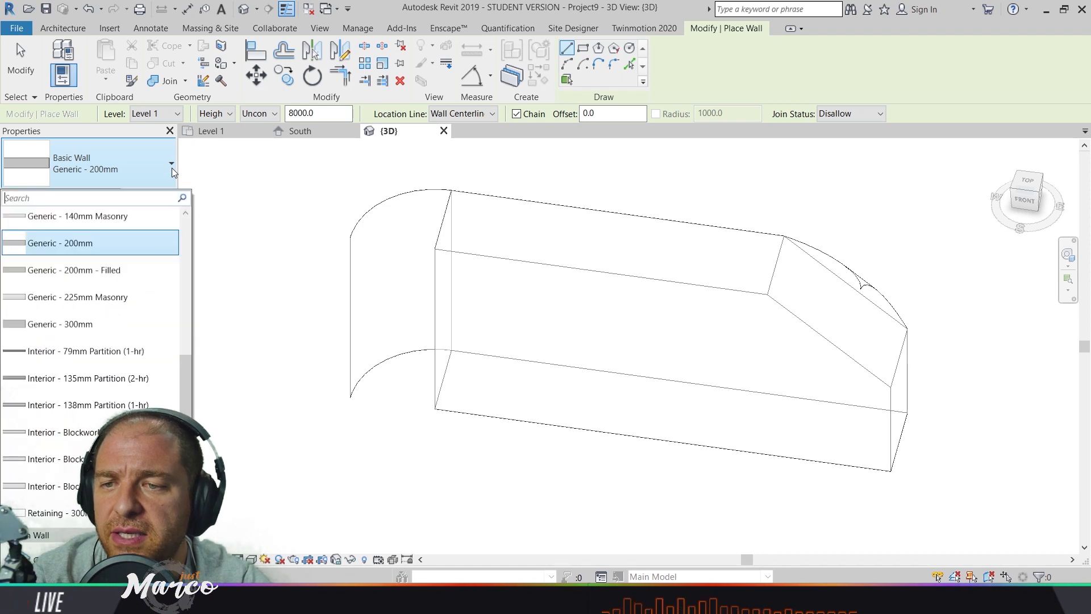
scroll(186, 391, up, 2)
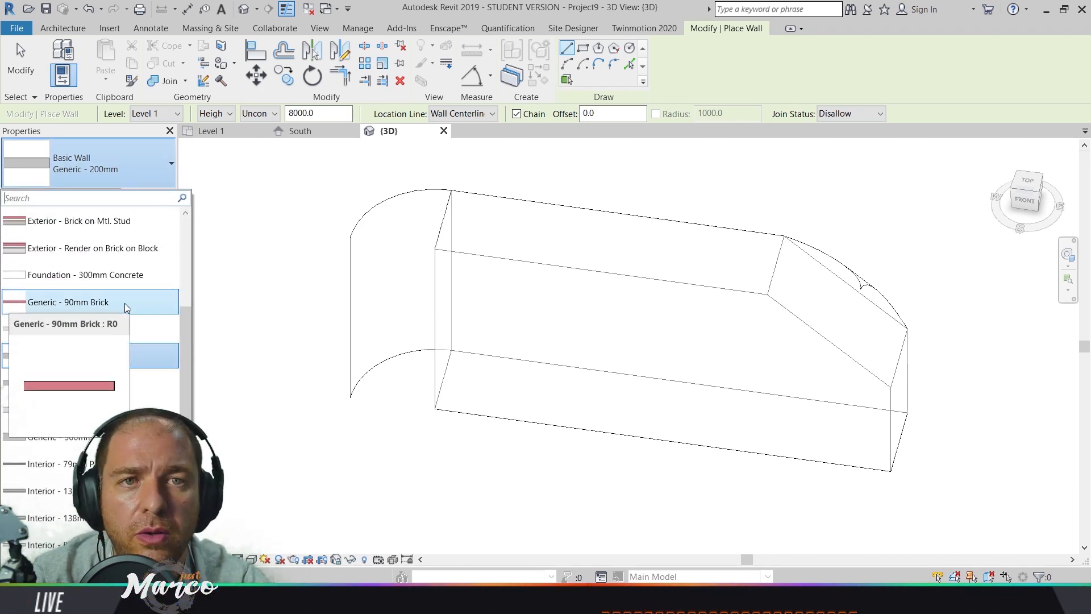
key(Escape)
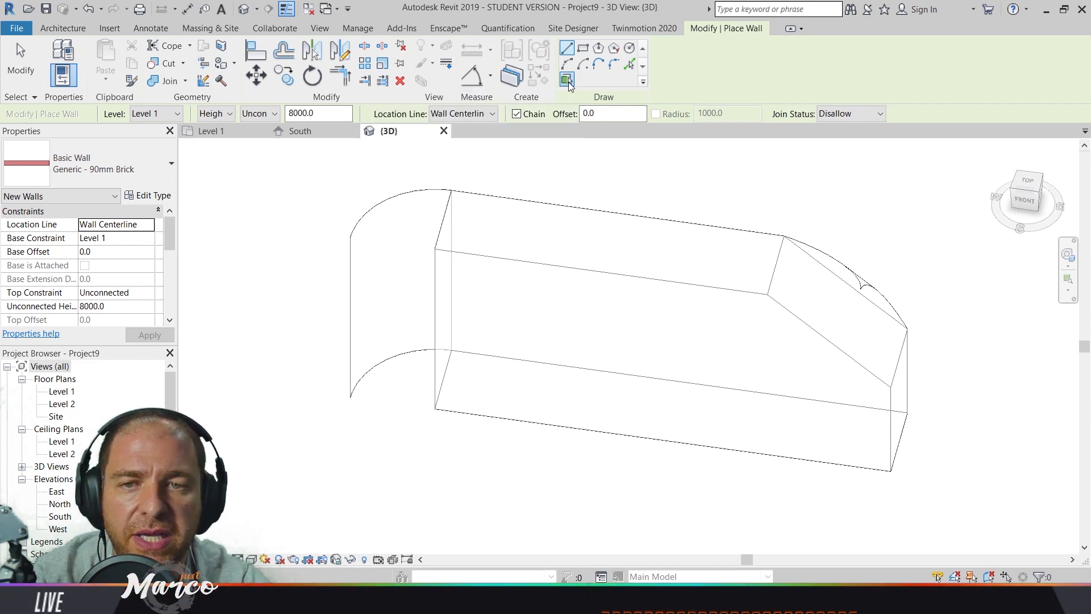
Place the brick wall by face on the mass's trimmed curved surface at the notch
click(567, 80)
shift+middle_drag(774, 234, 543, 151)
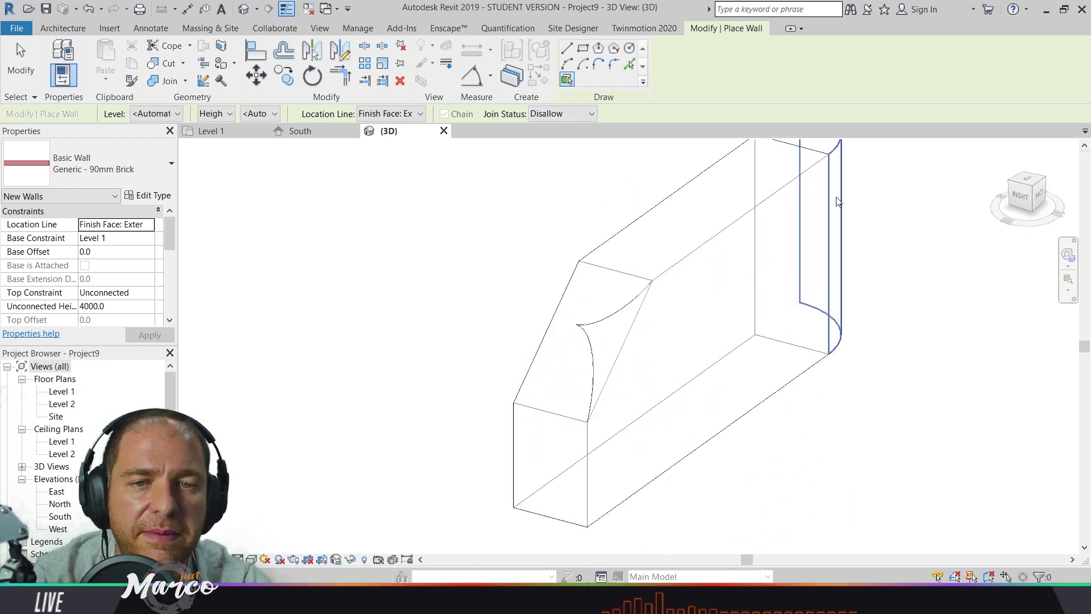
middle_drag(837, 204, 687, 288)
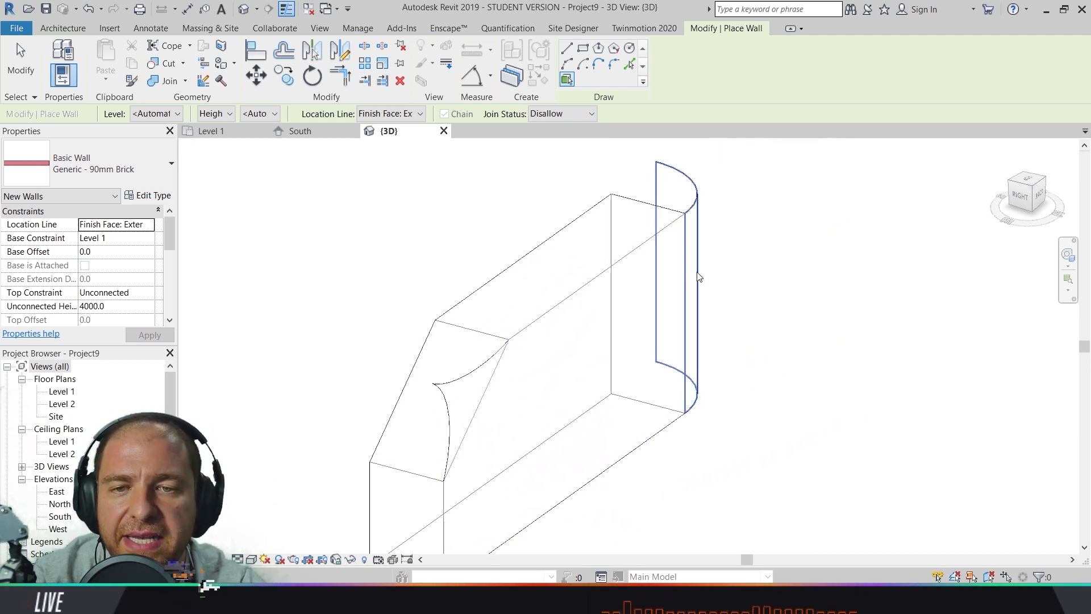
click(485, 375)
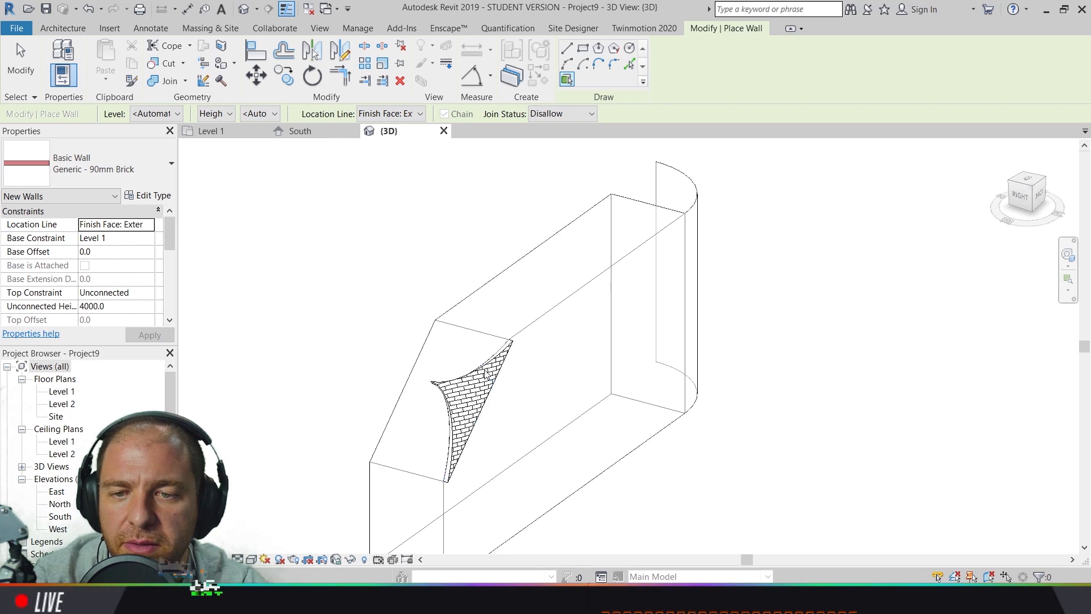
Try placing the same brick wall by face on the solid form's large back face, and undo it
click(534, 333)
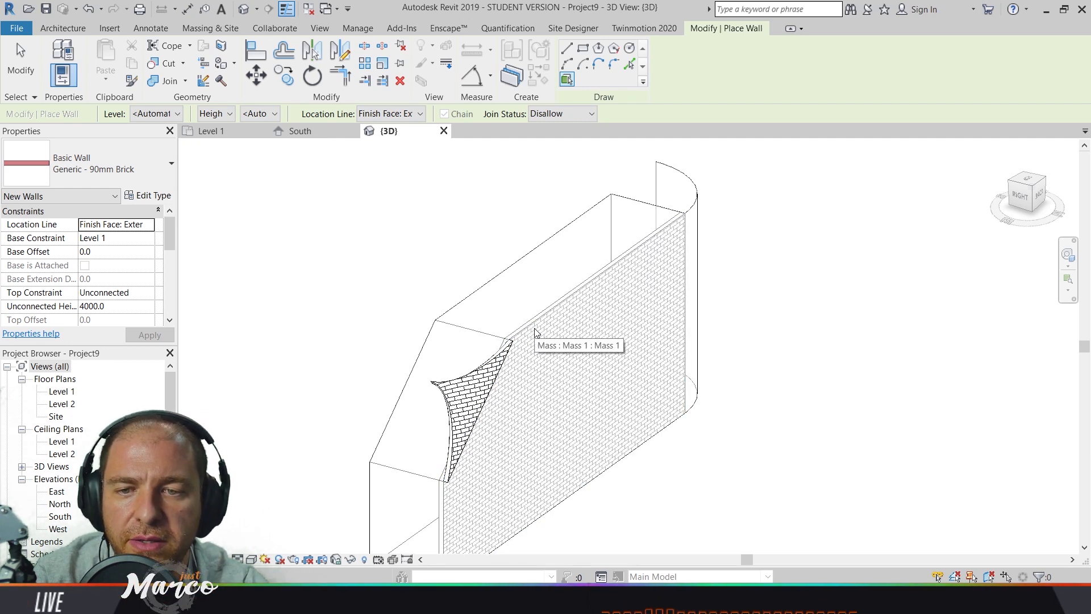
shift+middle_drag(535, 334, 600, 341)
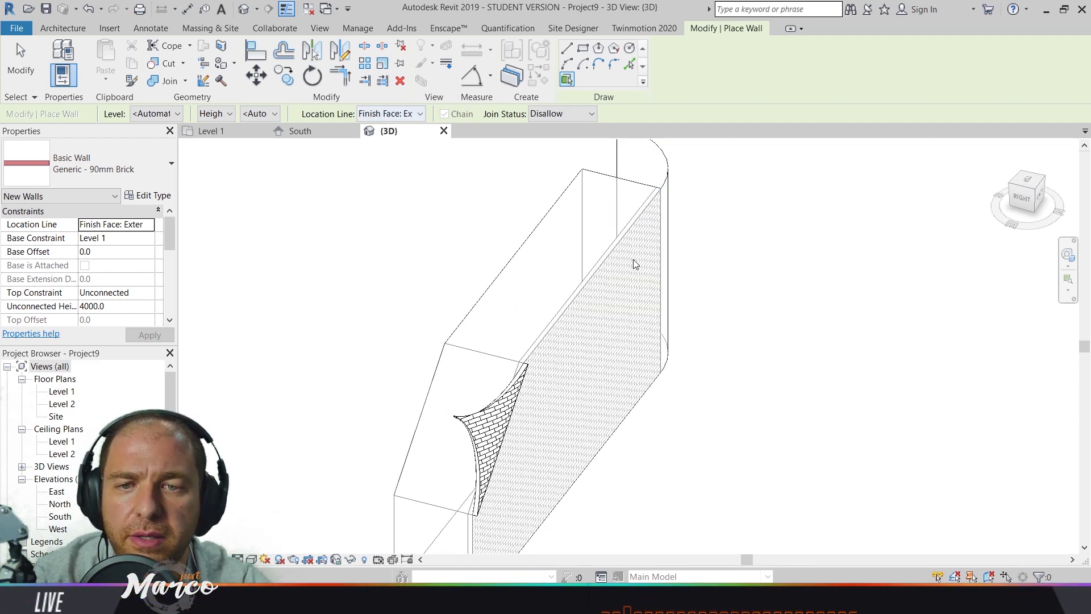
shift+middle_drag(511, 236, 636, 300)
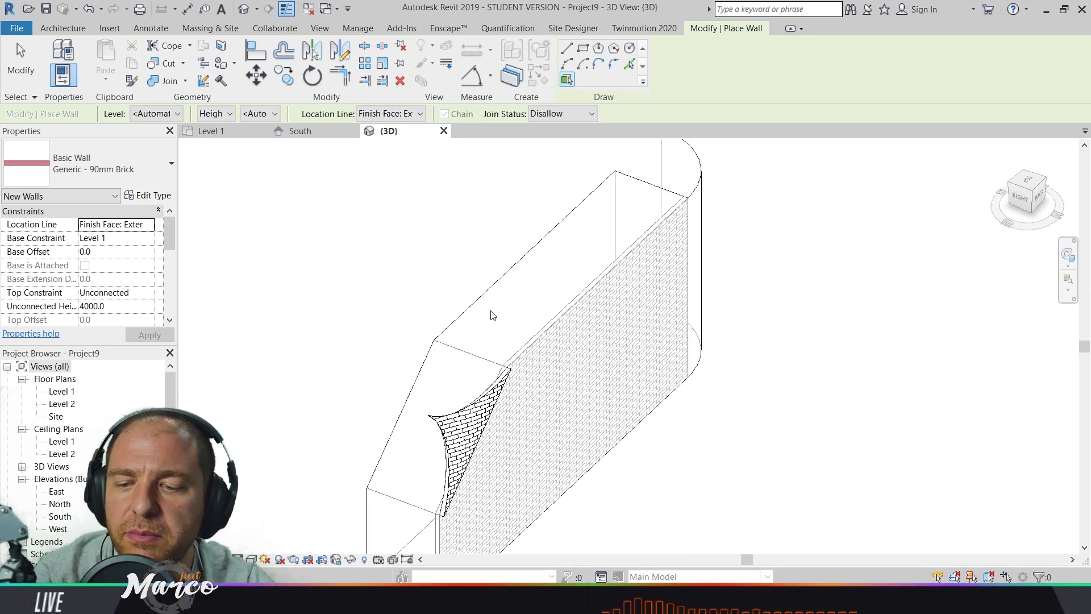
key(Escape)
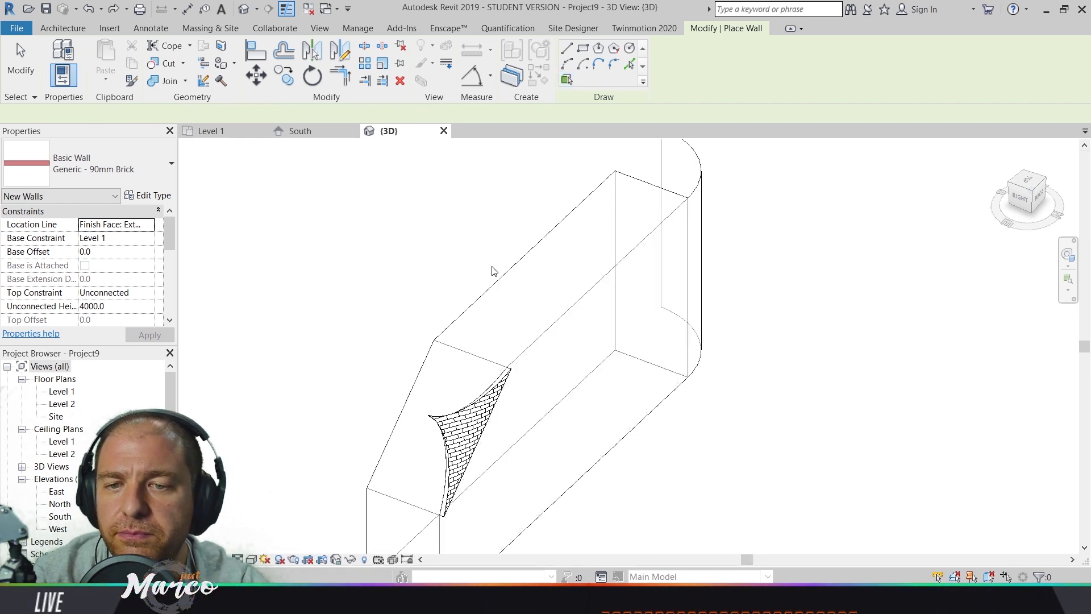
Place the brick wall by face on the mass's large flat face and adjoining curved end surface, with location line Finish Face: Interior
click(62, 28)
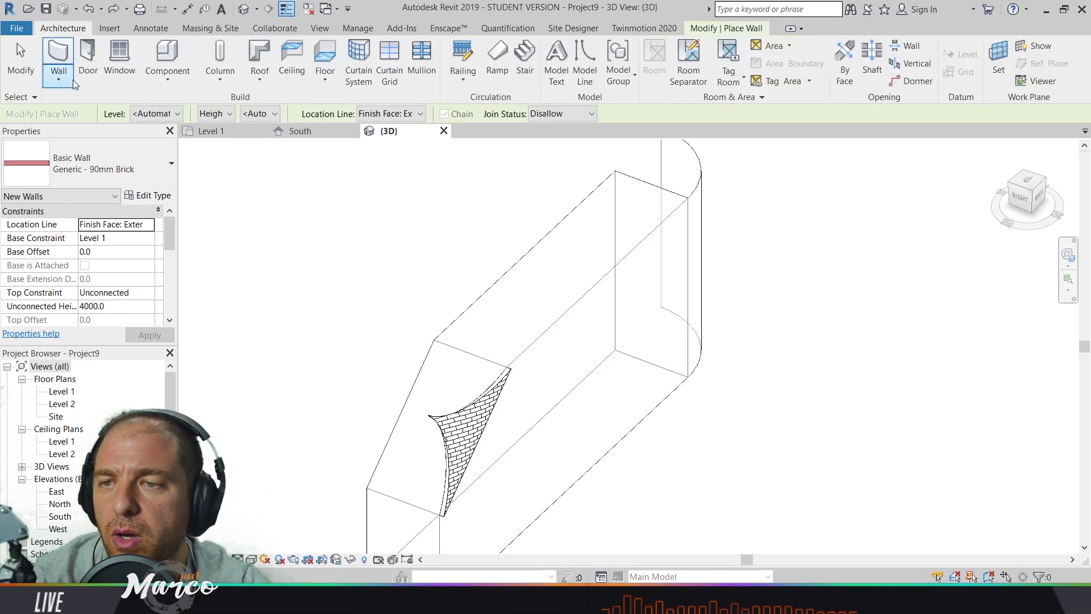
click(69, 85)
click(51, 105)
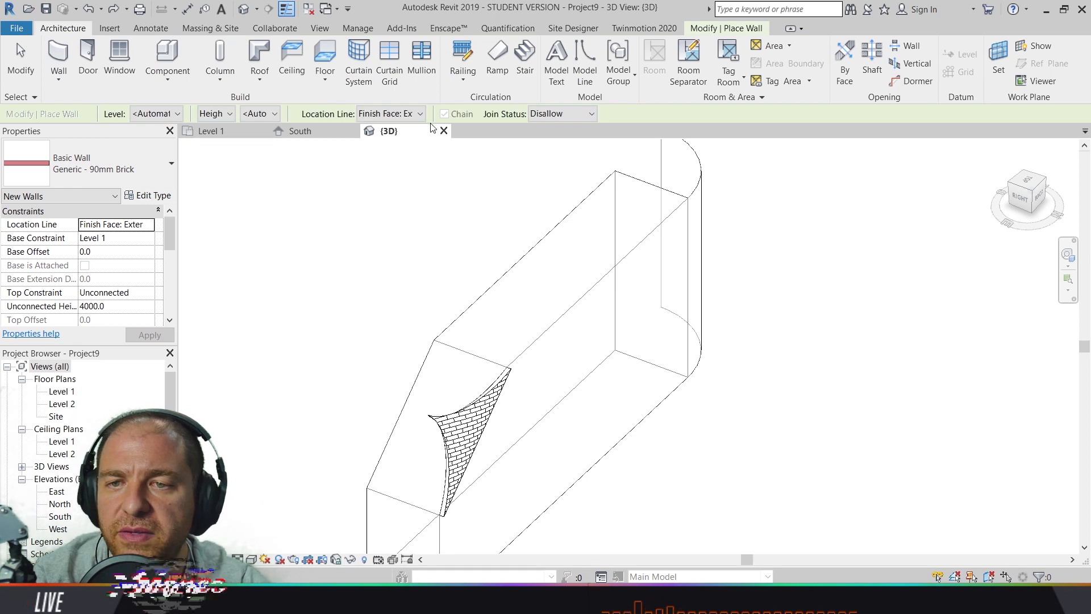
click(423, 113)
click(433, 161)
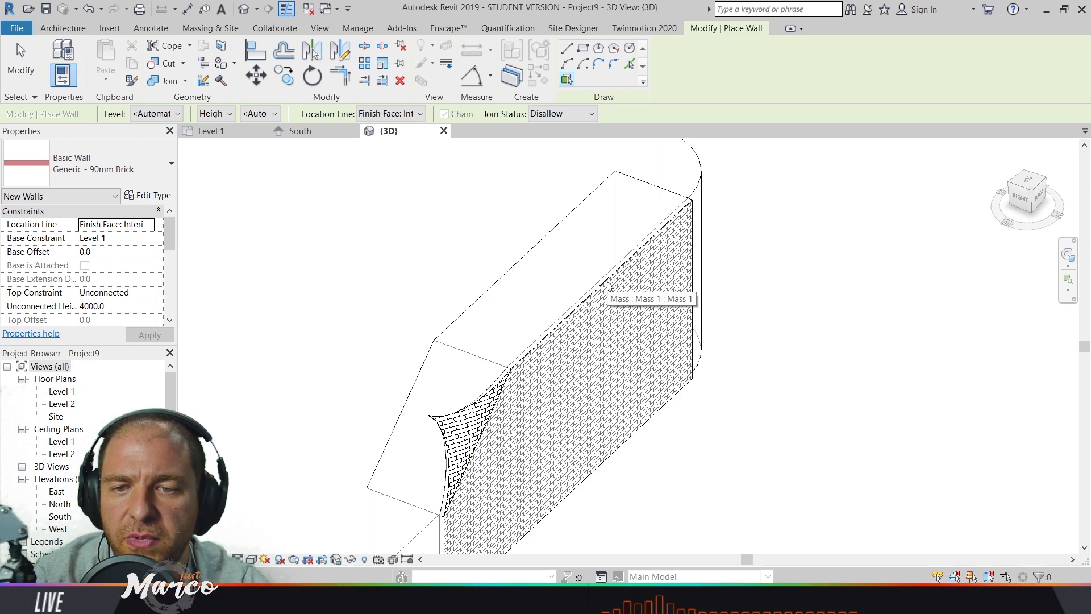
shift+middle_drag(608, 285, 736, 291)
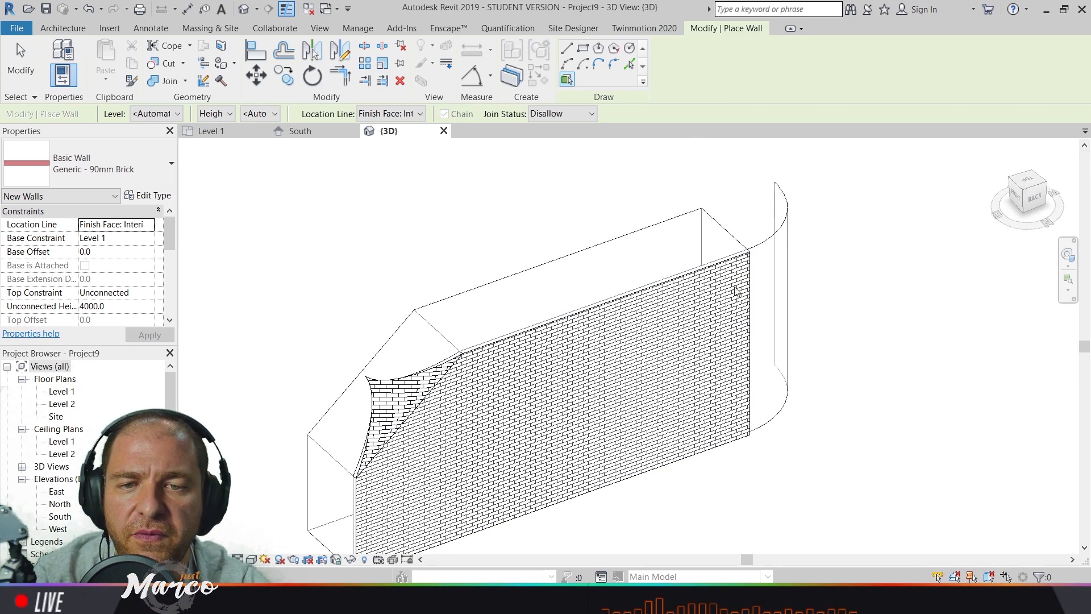
click(762, 258)
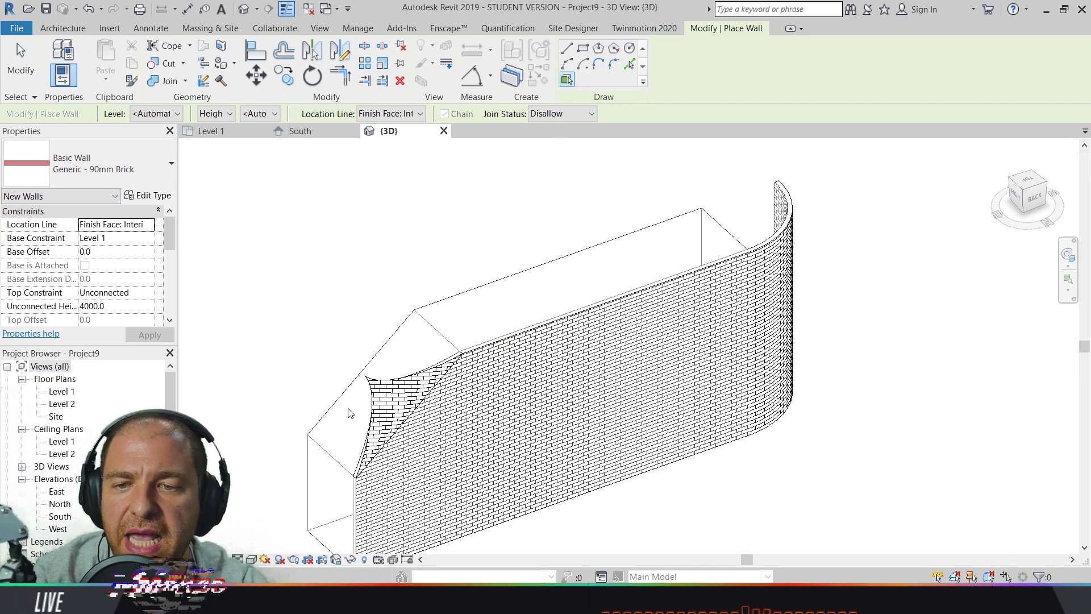
Turn off the display of masses in the 3D view and end wall placement
mouse_move(348, 414)
shift+middle_down()
mouse_move(526, 360)
mouse_move(589, 352)
mouse_move(581, 359)
shift+middle_up()
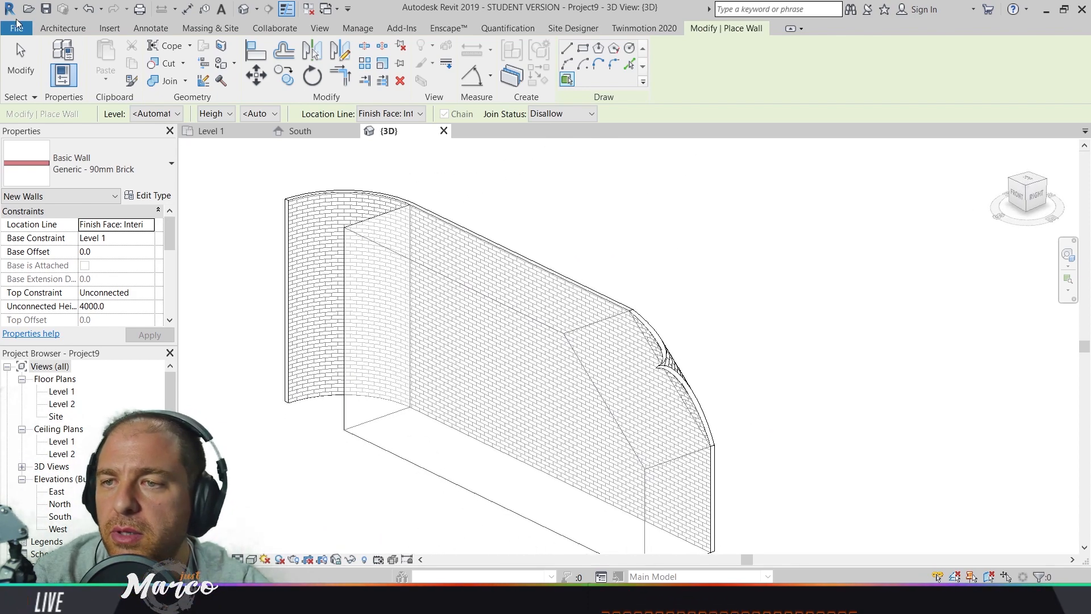
click(227, 30)
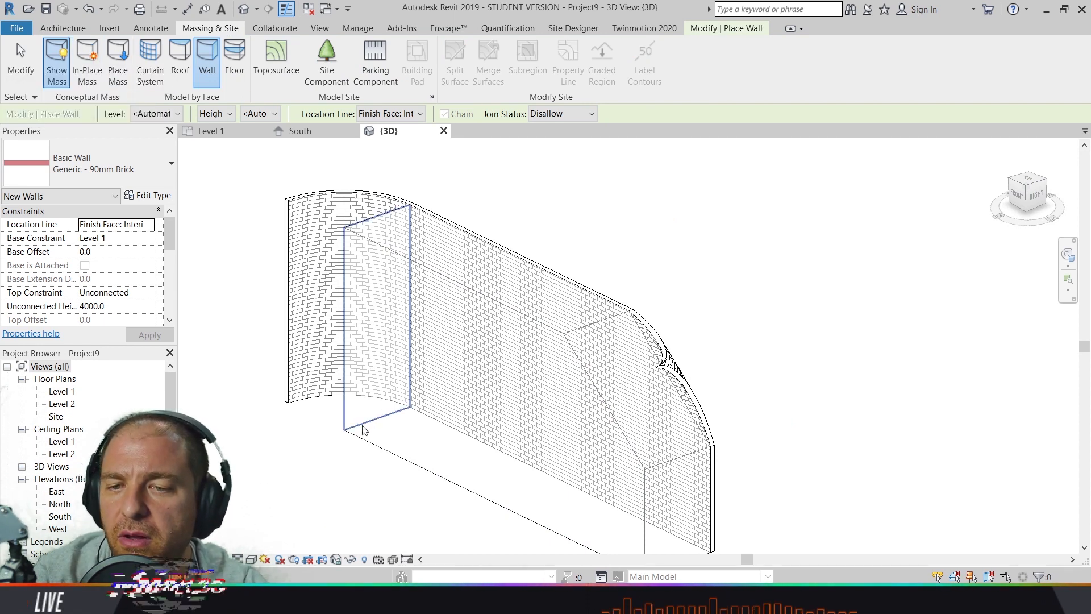
click(55, 77)
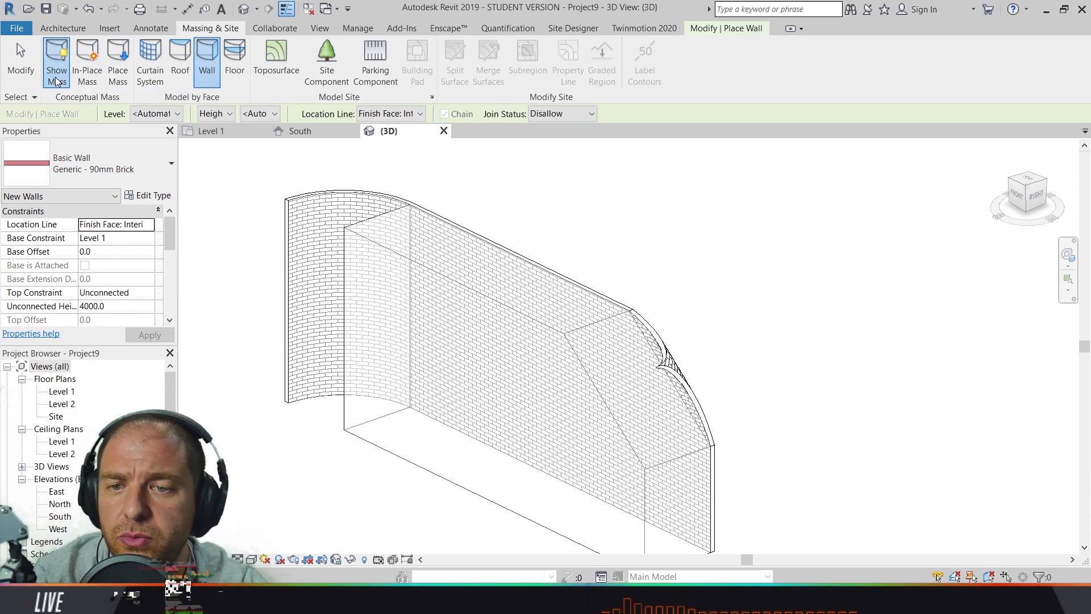
mouse_move(710, 341)
shift+middle_down()
mouse_move(790, 263)
mouse_move(761, 358)
mouse_move(789, 335)
mouse_move(753, 354)
mouse_move(718, 408)
shift+middle_up()
shift+middle_drag(840, 386, 703, 426)
mouse_move(601, 459)
shift+middle_down()
mouse_move(769, 419)
mouse_move(714, 419)
mouse_move(687, 533)
shift+middle_up()
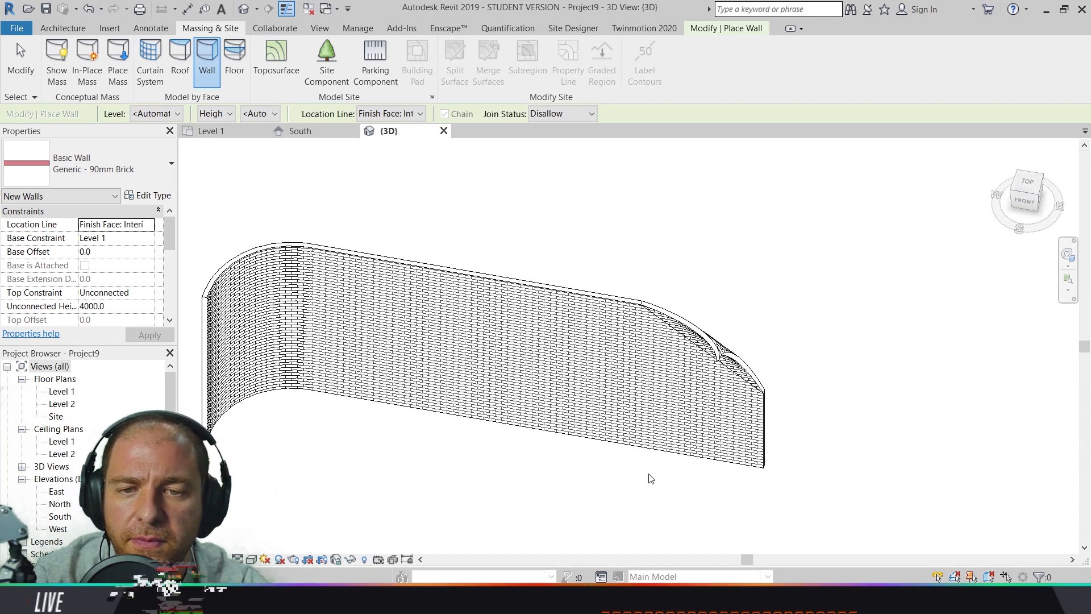
shift+middle_drag(647, 475, 657, 344)
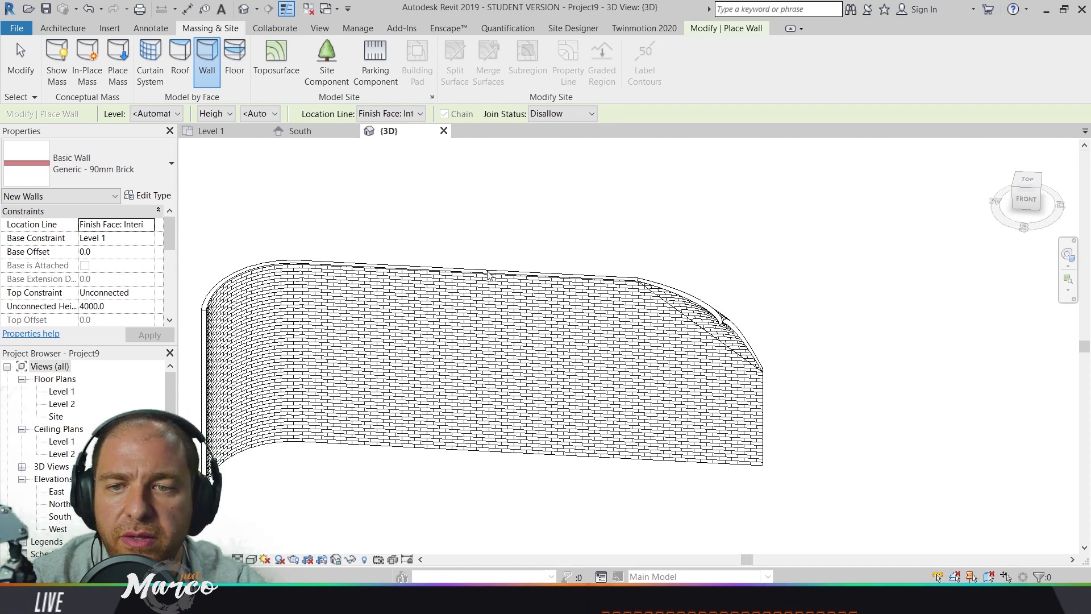
click(20, 62)
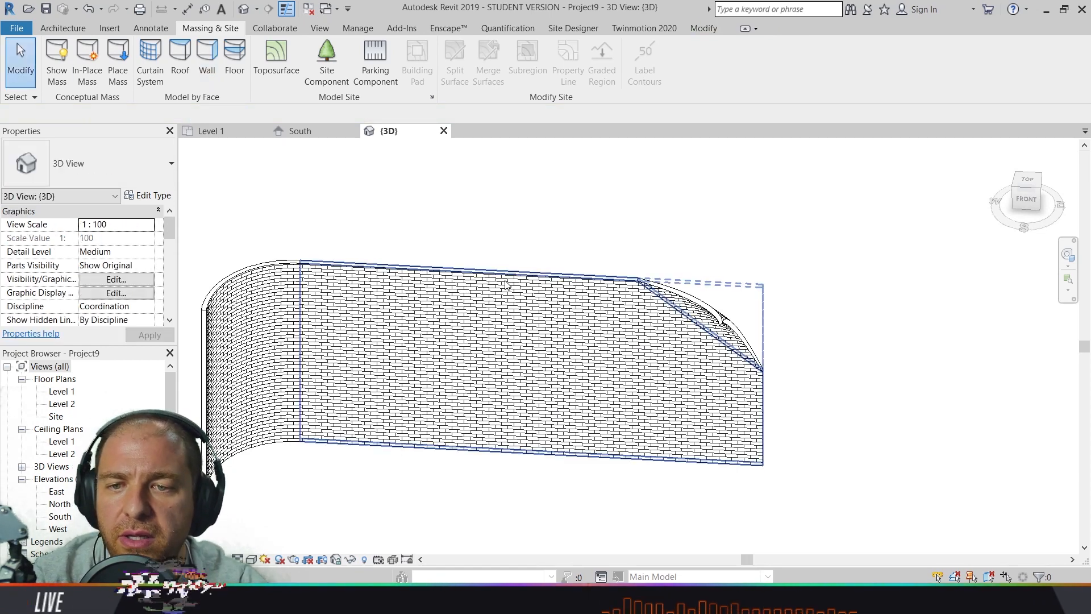
Edit the flat brick wall's profile, sketching a rectangular door outline about 2100 mm high from its base line, about 2760 mm from the curved wall
click(488, 413)
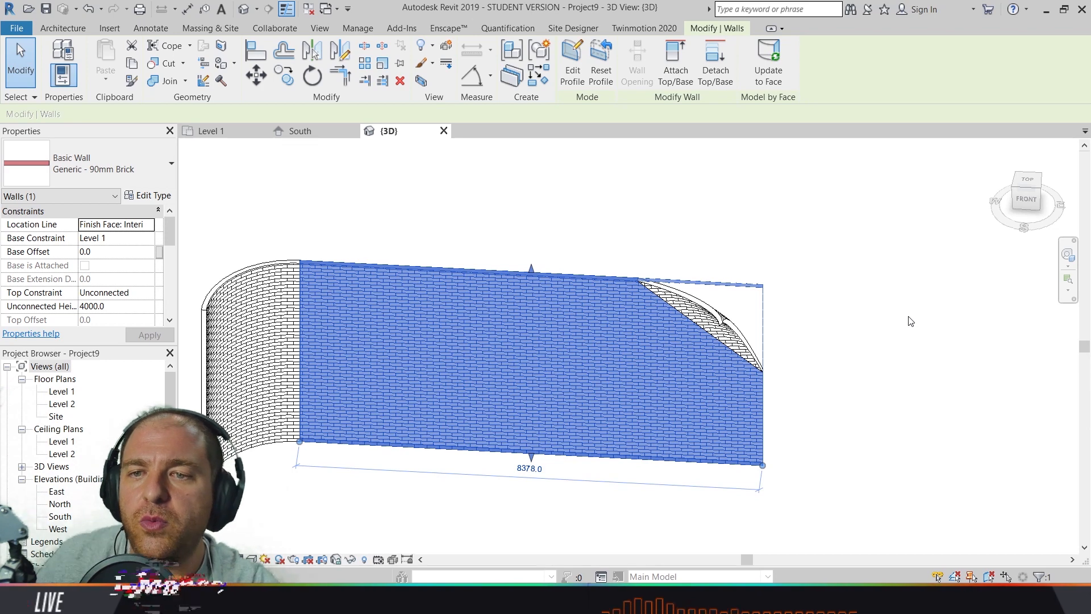
click(866, 347)
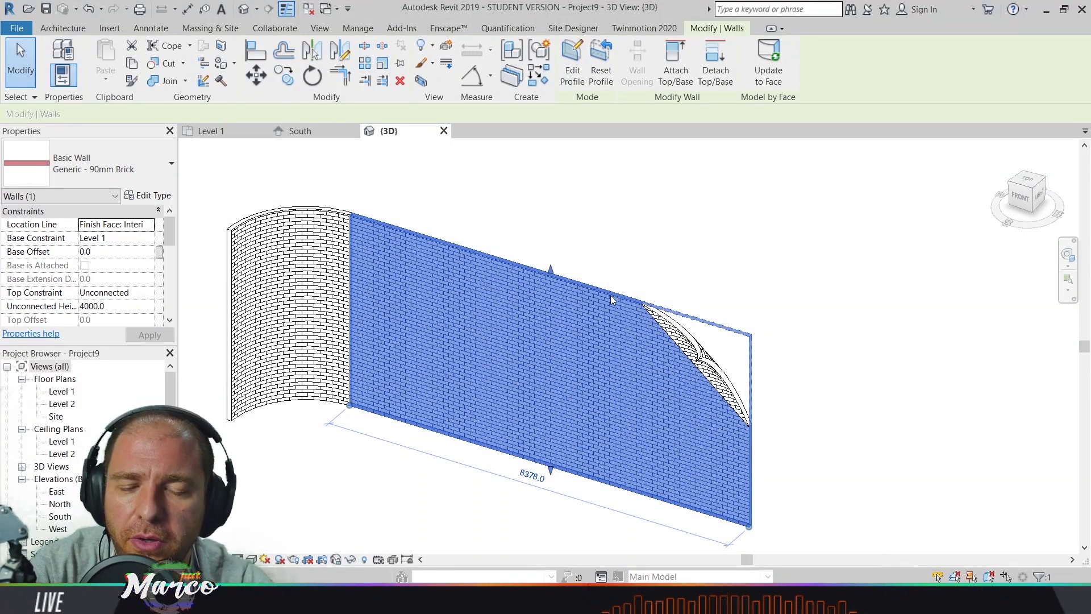
key(alt)
middle_drag(578, 312, 604, 260)
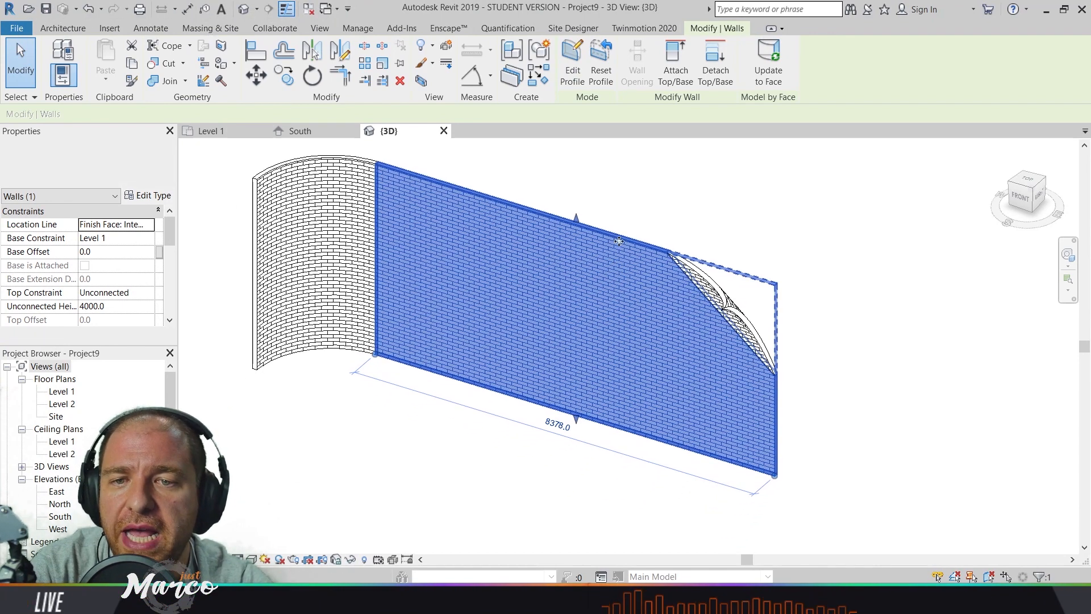
click(629, 220)
click(615, 243)
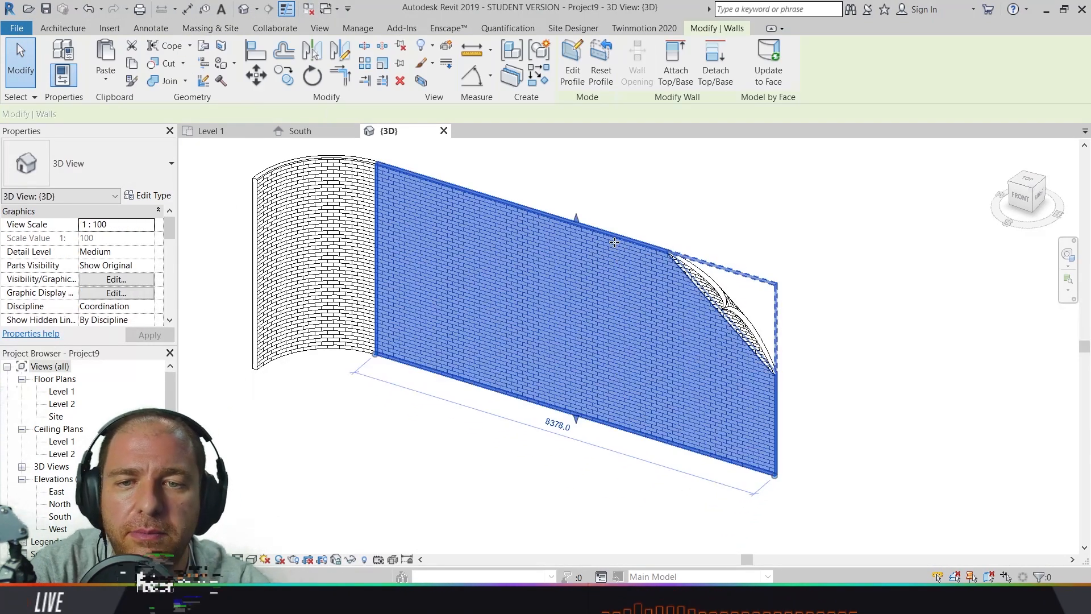
click(572, 63)
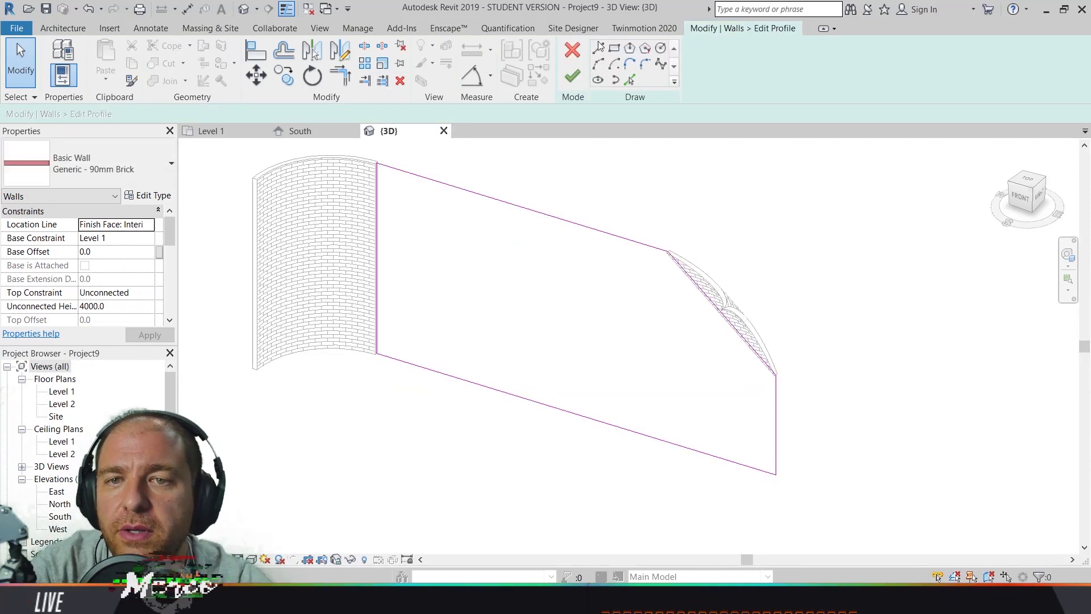
click(599, 49)
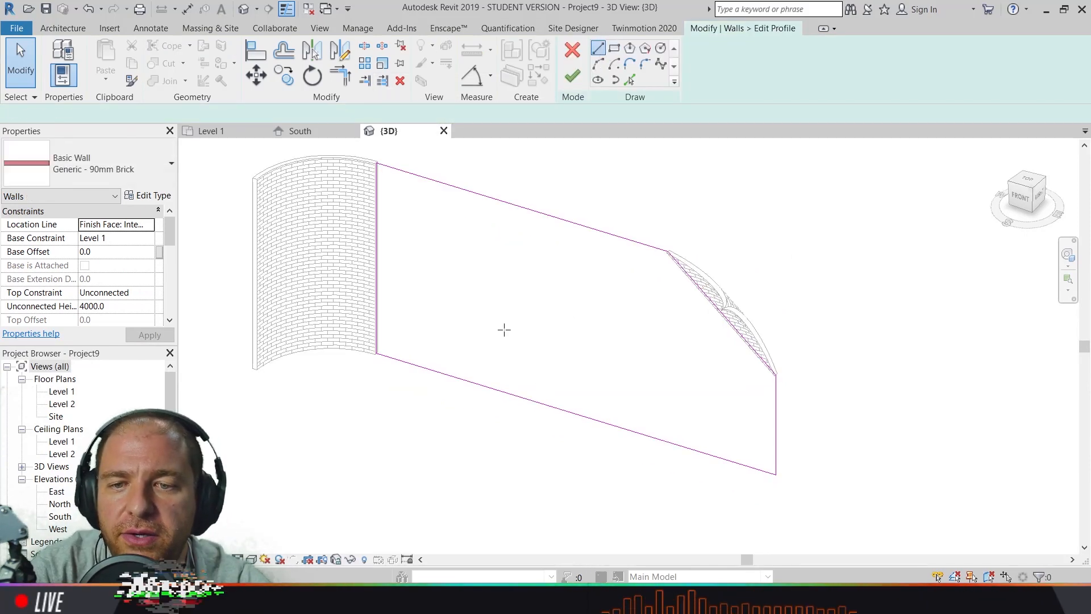
click(508, 392)
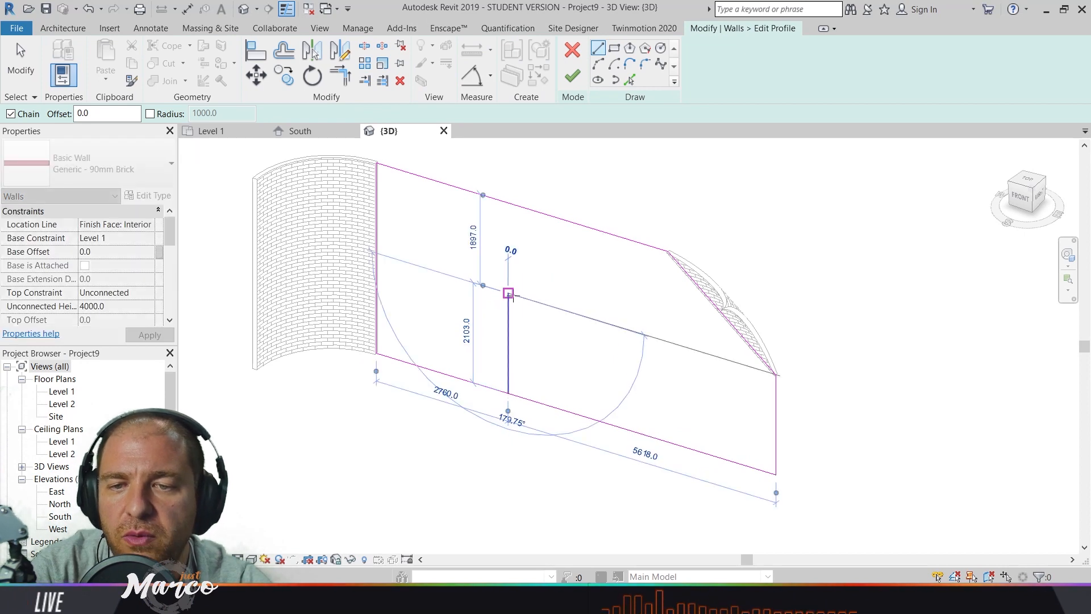
click(508, 293)
click(592, 317)
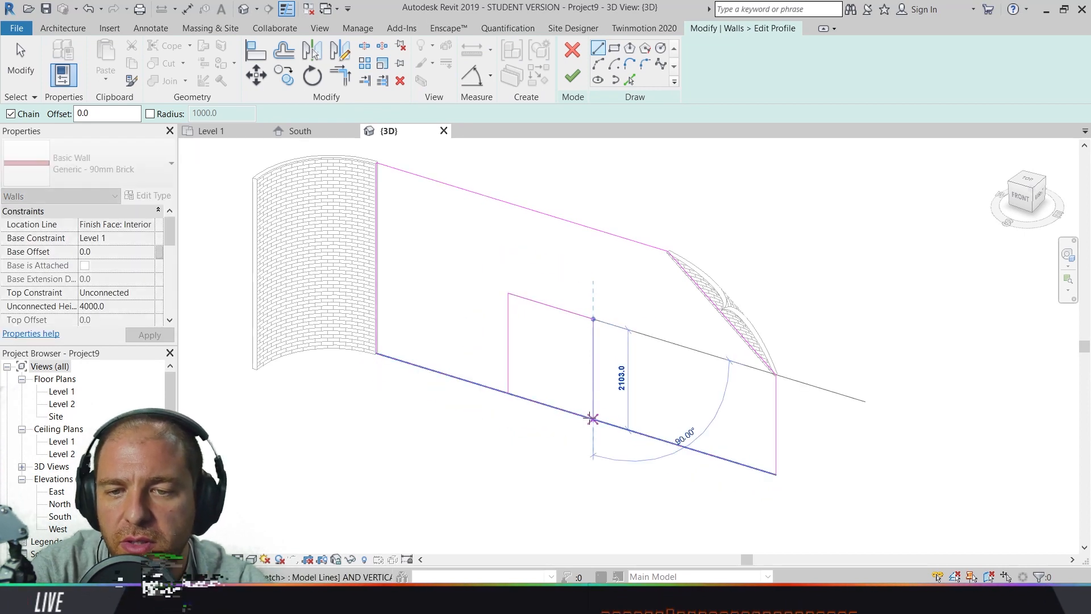
click(593, 419)
key(Escape)
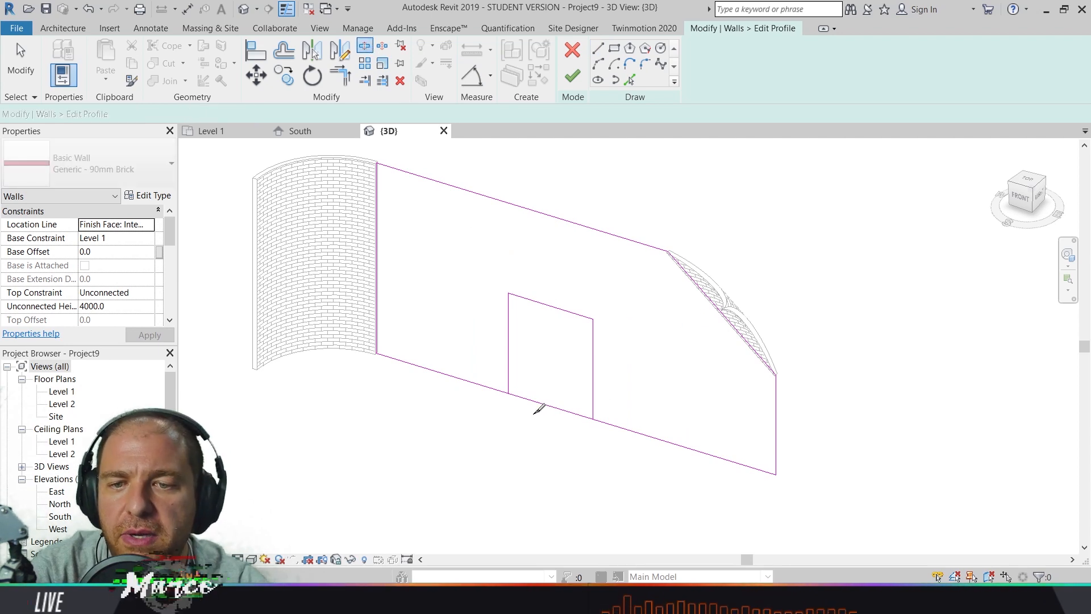
Split the profile's base line inside the door outline, trim both halves to the door's sides, and finish the profile edit
click(364, 46)
click(549, 406)
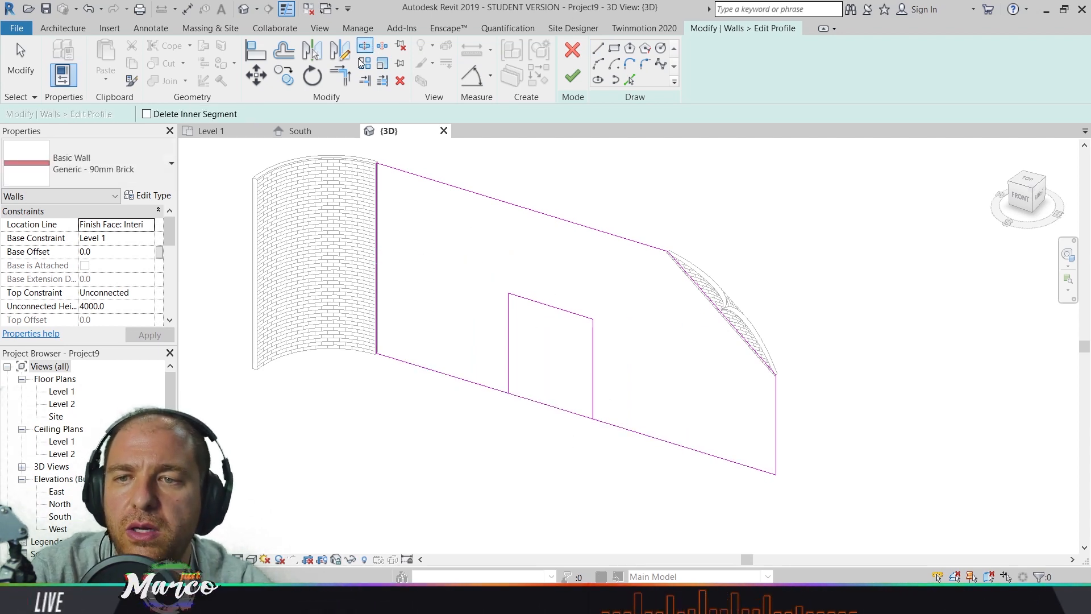
key(t)
key(r)
click(472, 386)
click(509, 373)
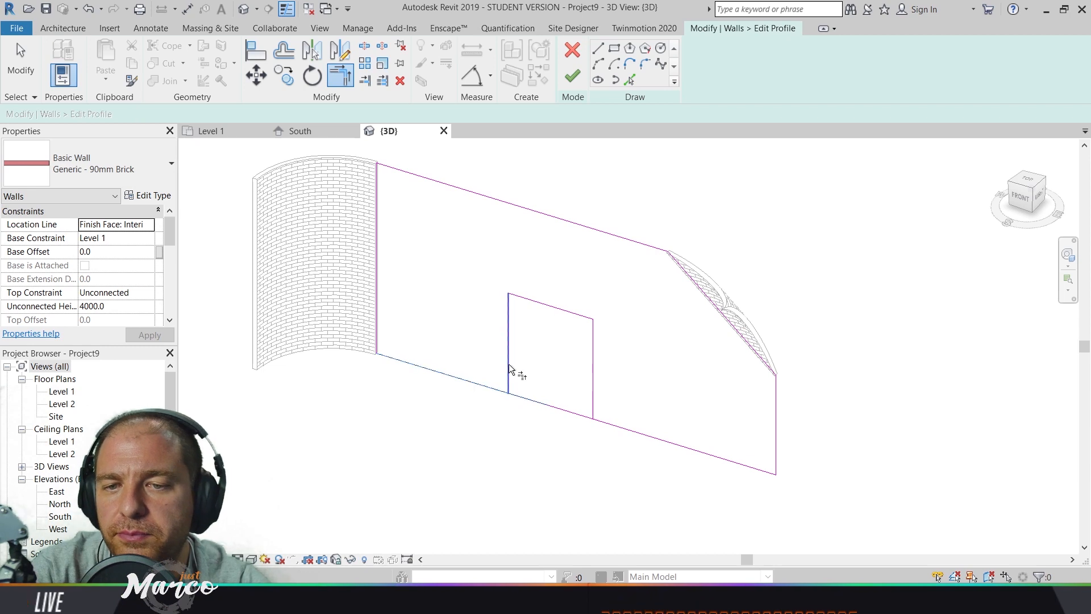
click(609, 427)
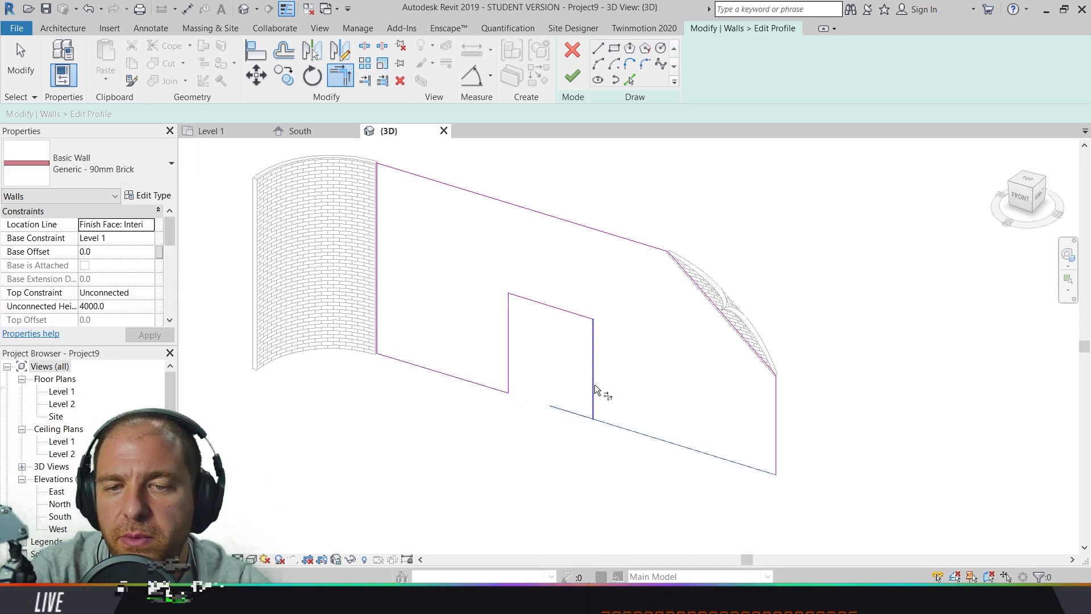
click(593, 389)
click(573, 78)
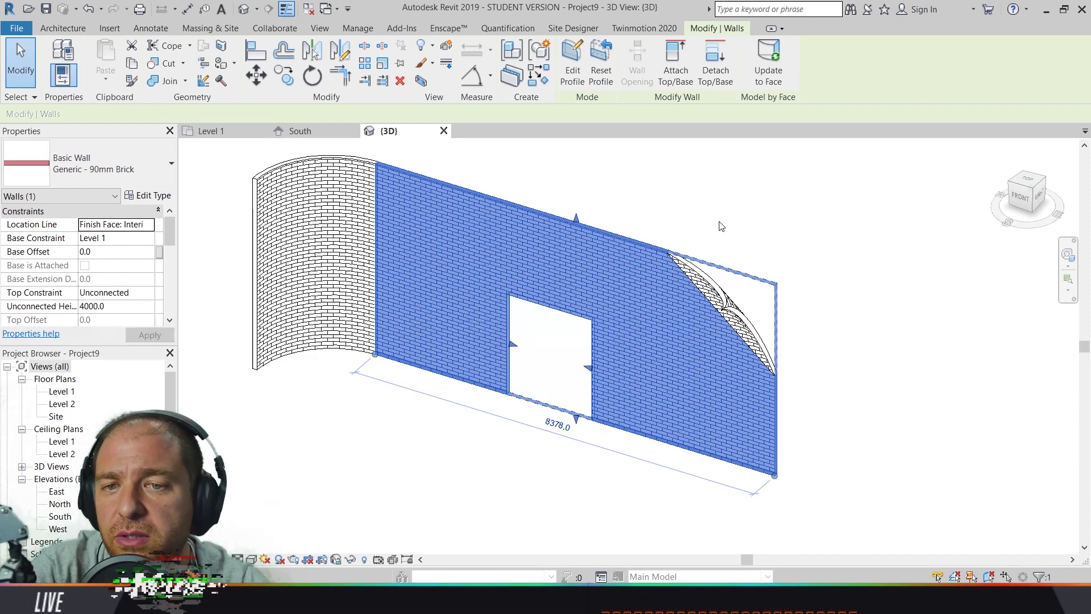
click(740, 225)
shift+middle_drag(699, 267, 659, 261)
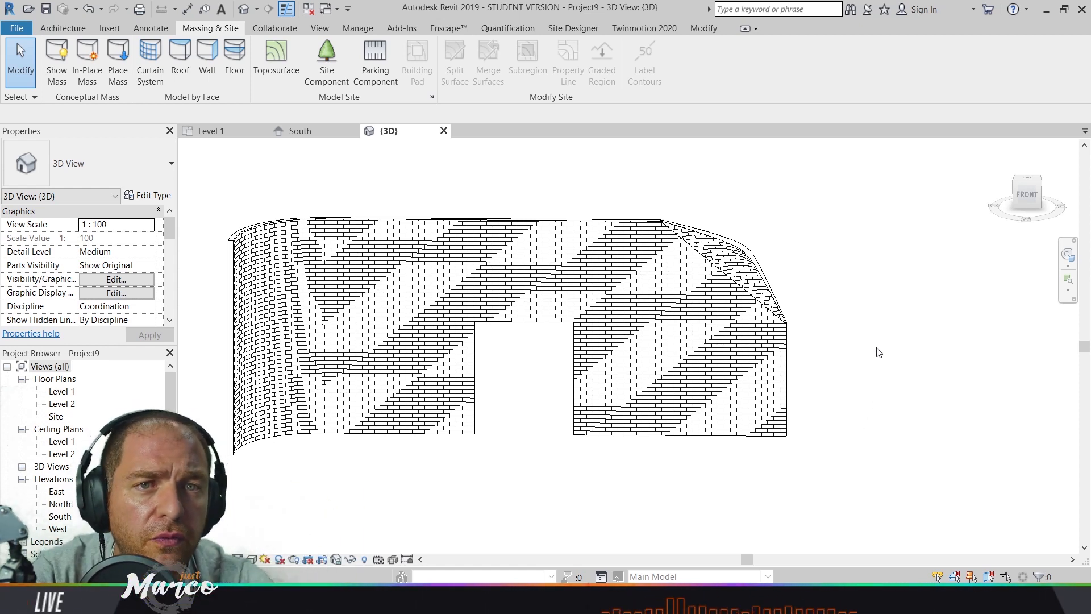
shift+middle_drag(831, 384, 787, 380)
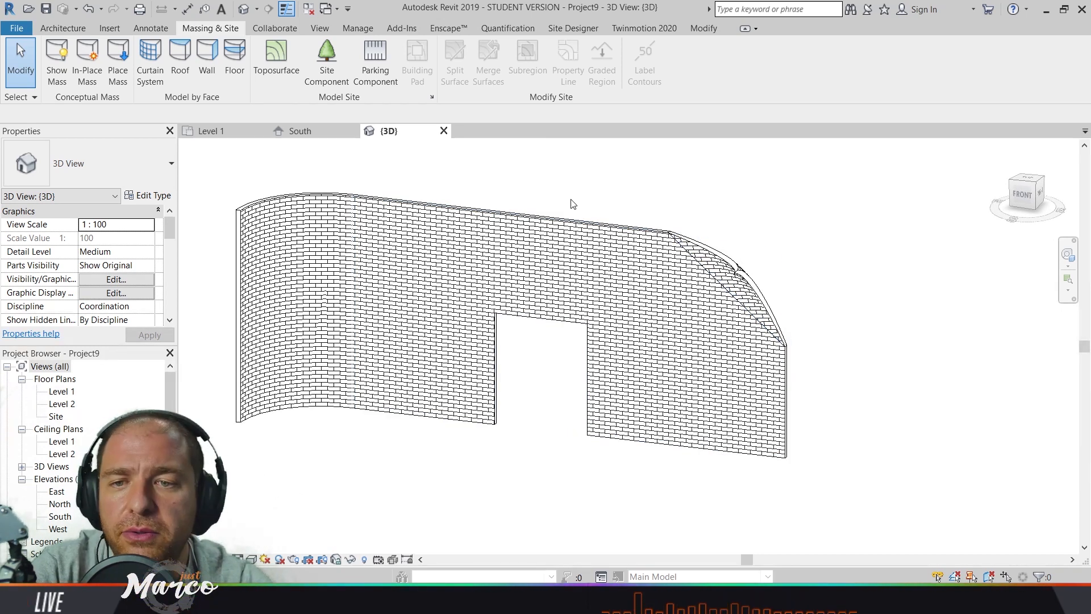